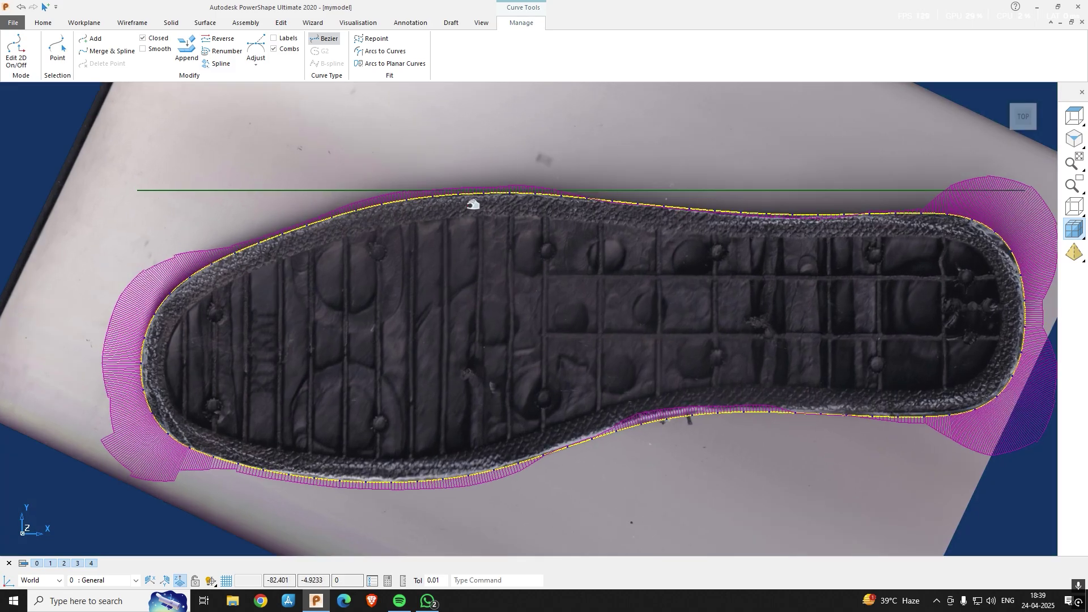
Finish repointing the sole outline curve and deselect it
{"action": "key", "text": "Escape"}
{"action": "key", "text": "Escape"}
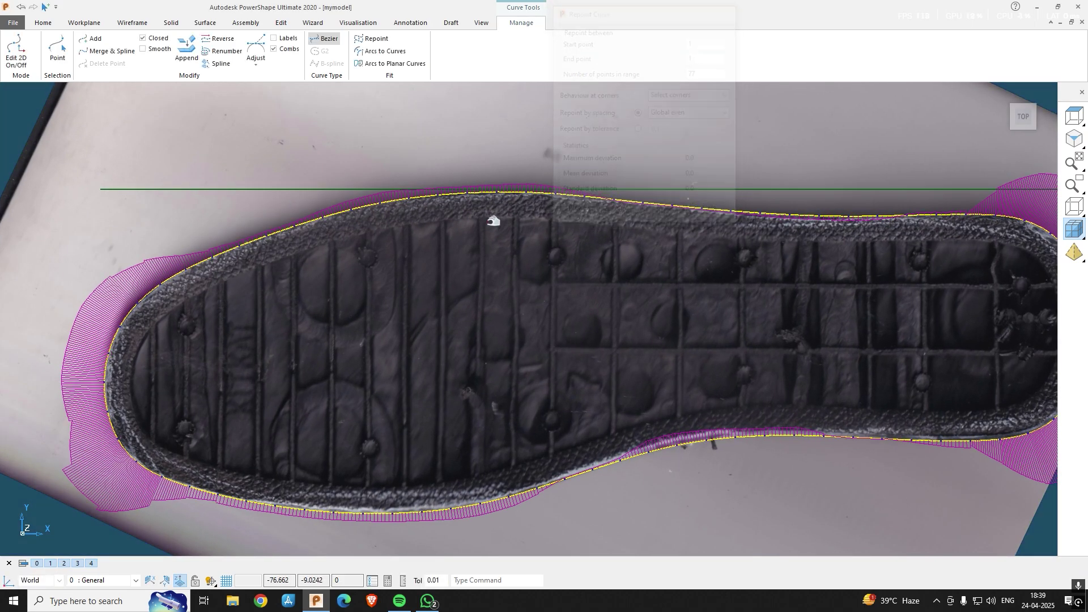
{"action": "scroll", "coordinate": [495, 221], "scroll_direction": "down", "scroll_amount": 3}
{"action": "middle_click_drag", "start_coordinate": [542, 225], "coordinate": [343, 167]}
{"action": "key", "text": "Escape"}
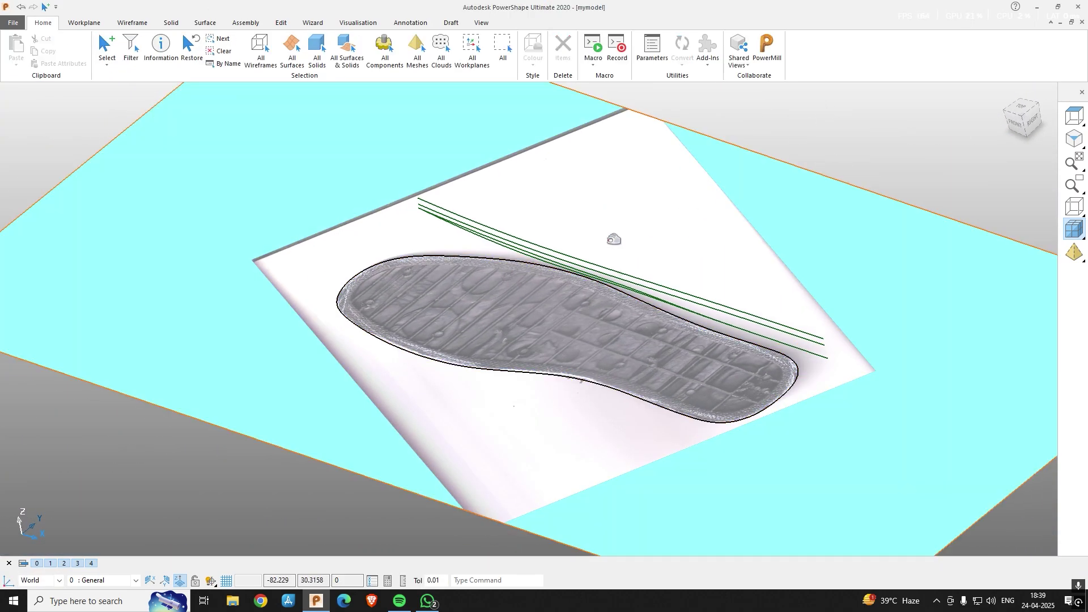
Extrude the uppermost side-profile curve in both directions into a surface spanning the width of the sole outline
{"action": "left_click", "coordinate": [596, 259]}
{"action": "scroll", "coordinate": [522, 269], "scroll_direction": "down", "scroll_amount": 1}
{"action": "middle_click_drag", "start_coordinate": [525, 269], "coordinate": [497, 293], "text": "shift"}
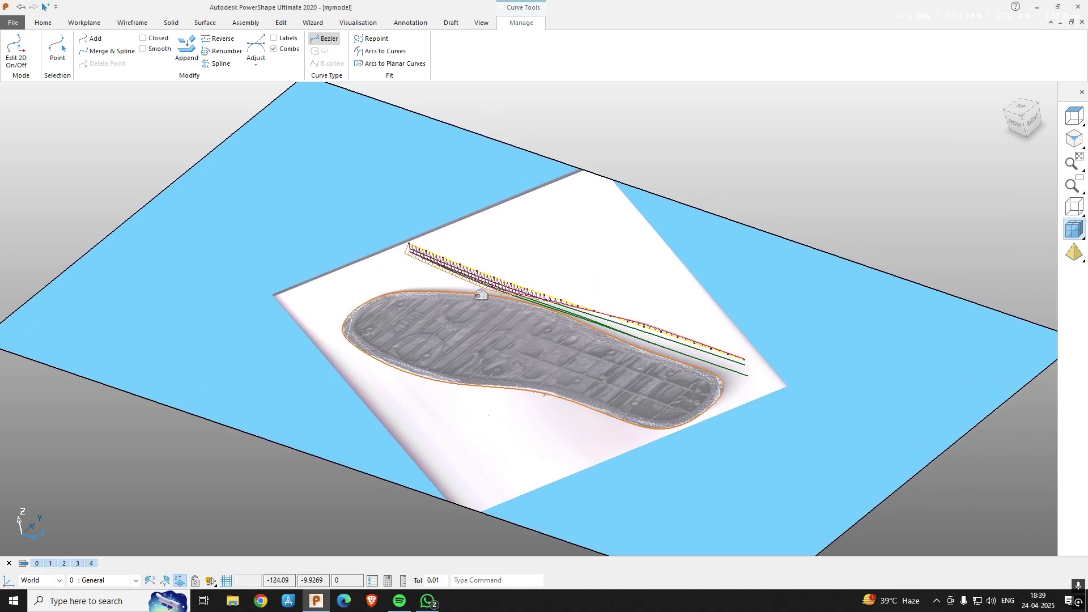
{"action": "left_click", "coordinate": [206, 23]}
{"action": "left_click", "coordinate": [50, 51]}
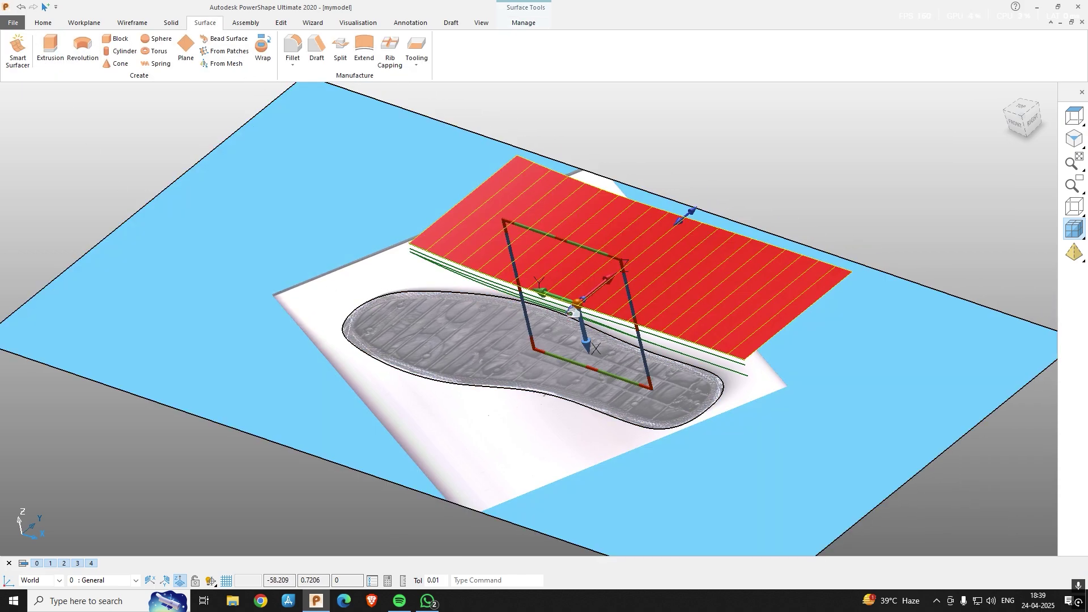
{"action": "left_click", "coordinate": [279, 510]}
{"action": "middle_click_drag", "start_coordinate": [703, 507], "coordinate": [720, 474]}
{"action": "scroll", "coordinate": [719, 471], "scroll_direction": "up", "scroll_amount": 2}
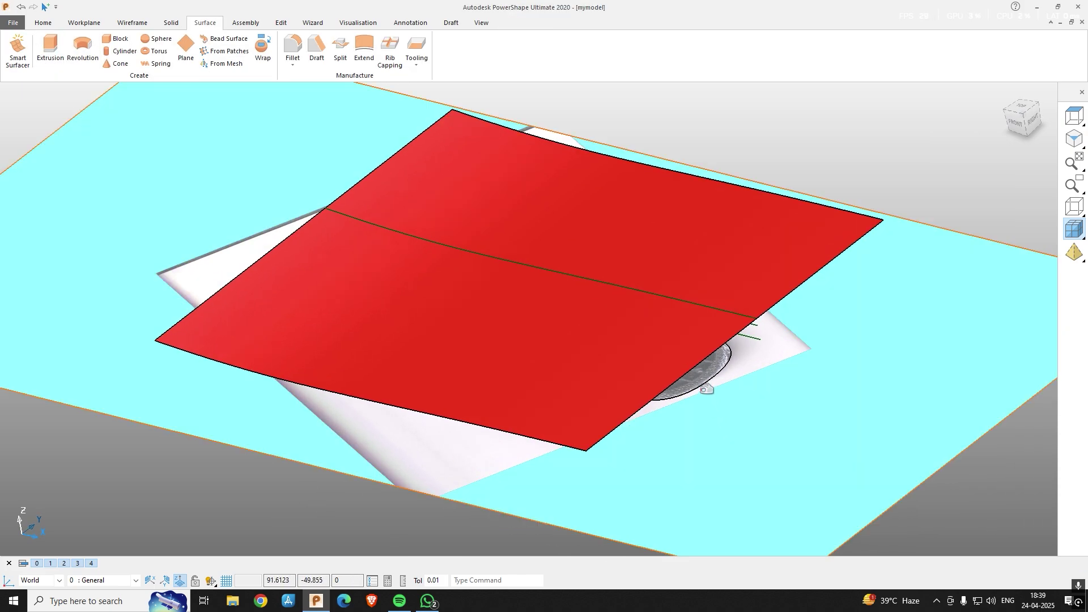
Try to limit the extruded surface by the sole outline curve as seen from above, keeping both pieces
{"action": "left_click", "coordinate": [705, 387]}
{"action": "middle_click_drag", "start_coordinate": [704, 386], "coordinate": [699, 388]}
{"action": "key", "text": "ctrl+5"}
{"action": "scroll", "coordinate": [510, 397], "scroll_direction": "up", "scroll_amount": 4}
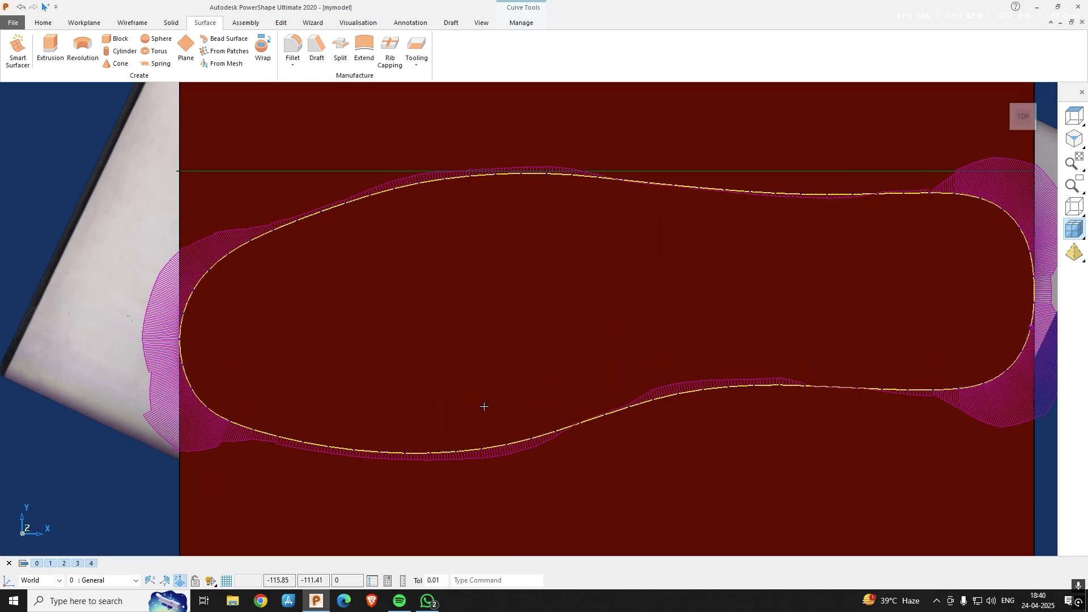
{"action": "middle_click_drag", "start_coordinate": [1009, 379], "coordinate": [791, 391], "text": "shift"}
{"action": "scroll", "coordinate": [790, 392], "scroll_direction": "up", "scroll_amount": 2}
{"action": "scroll", "coordinate": [785, 387], "scroll_direction": "down", "scroll_amount": 2}
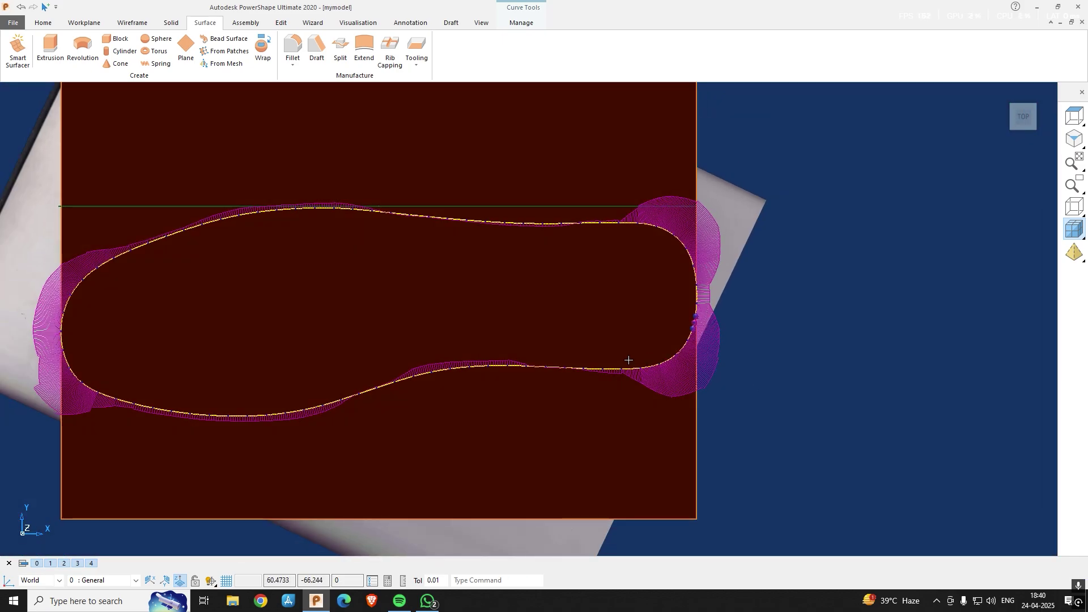
{"action": "key", "text": "alt+l"}
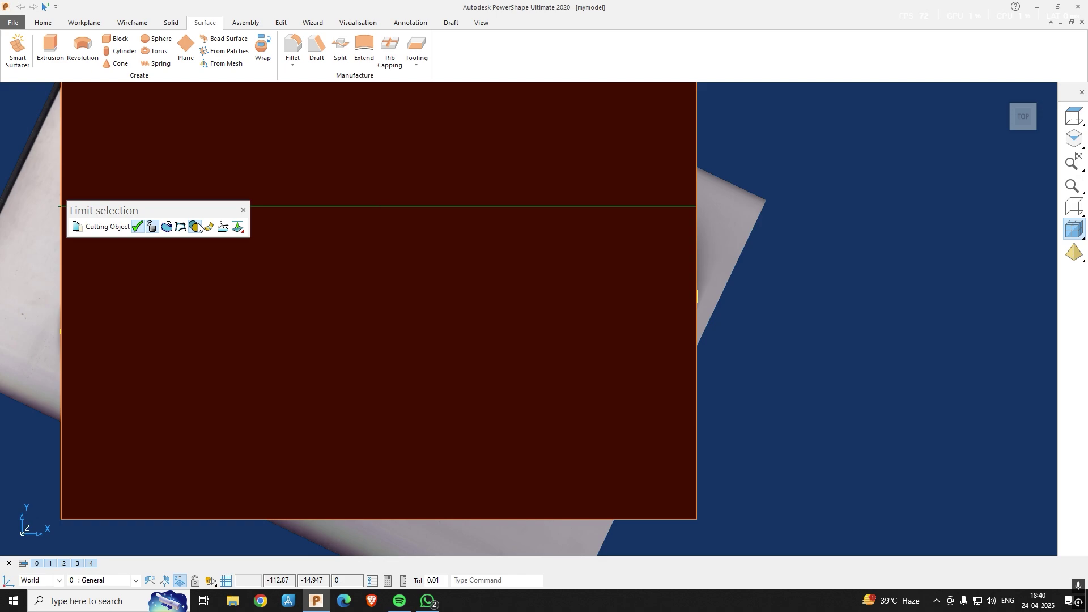
{"action": "left_click", "coordinate": [198, 227]}
Convert the extruded surface to a PowerSurface and extend its toe and heel edges beyond the sole outline
{"action": "scroll", "coordinate": [620, 287], "scroll_direction": "up", "scroll_amount": 3}
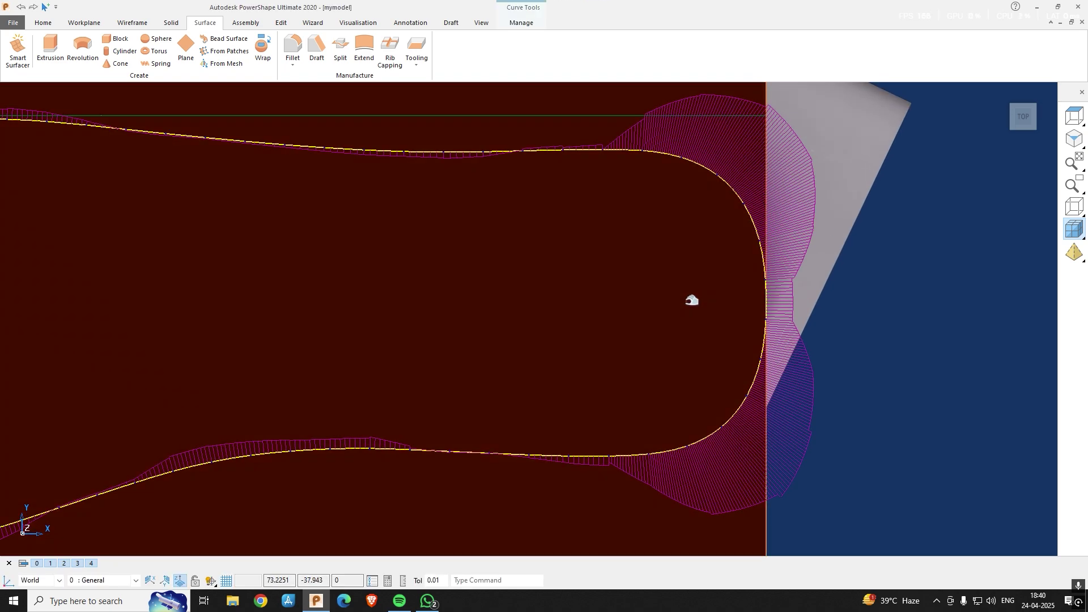
{"action": "left_click", "coordinate": [692, 317]}
{"action": "key", "text": "ctrl+e"}
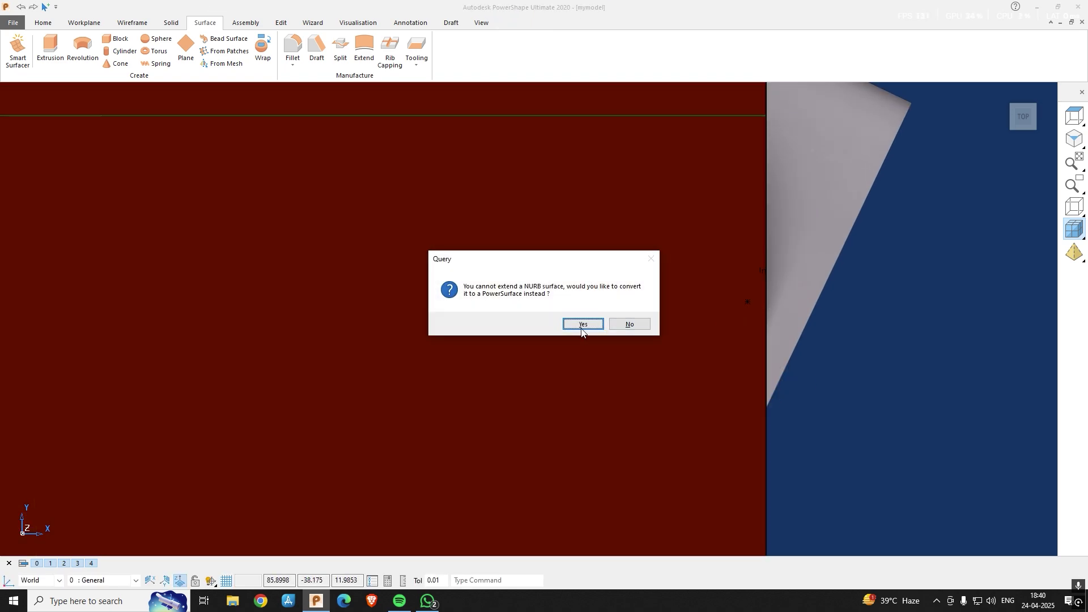
{"action": "left_click", "coordinate": [581, 324]}
{"action": "scroll", "coordinate": [777, 278], "scroll_direction": "down", "scroll_amount": 2}
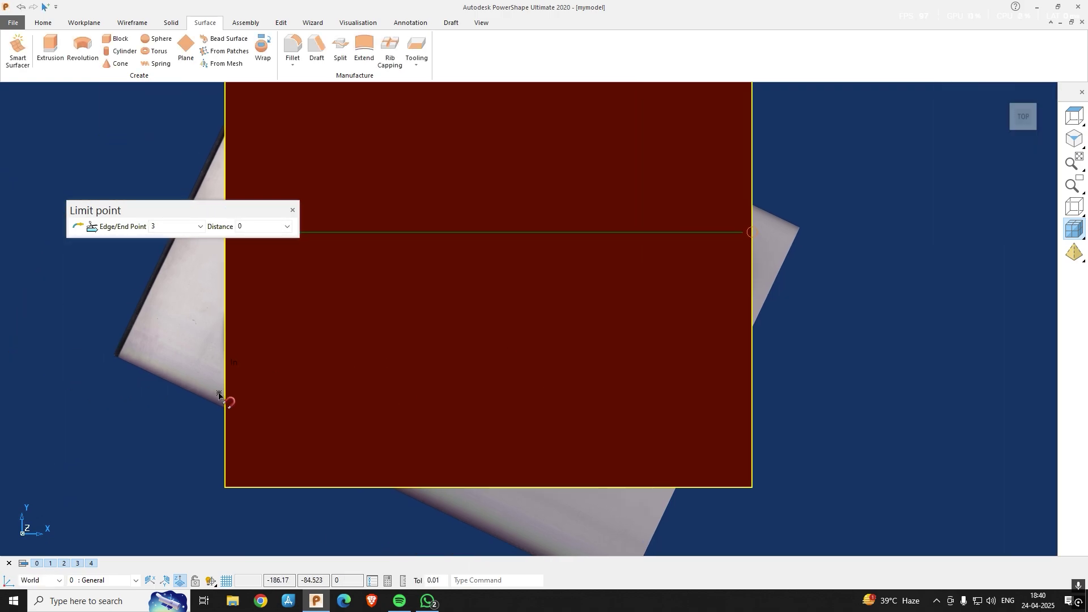
{"action": "left_click", "coordinate": [224, 400]}
{"action": "middle_click_drag", "start_coordinate": [284, 348], "coordinate": [712, 284]}
Limit the extended surface by the sole outline curve, keeping both pieces, and delete the piece outside the outline
{"action": "left_click", "coordinate": [734, 292]}
{"action": "key", "text": "ctrl+t"}
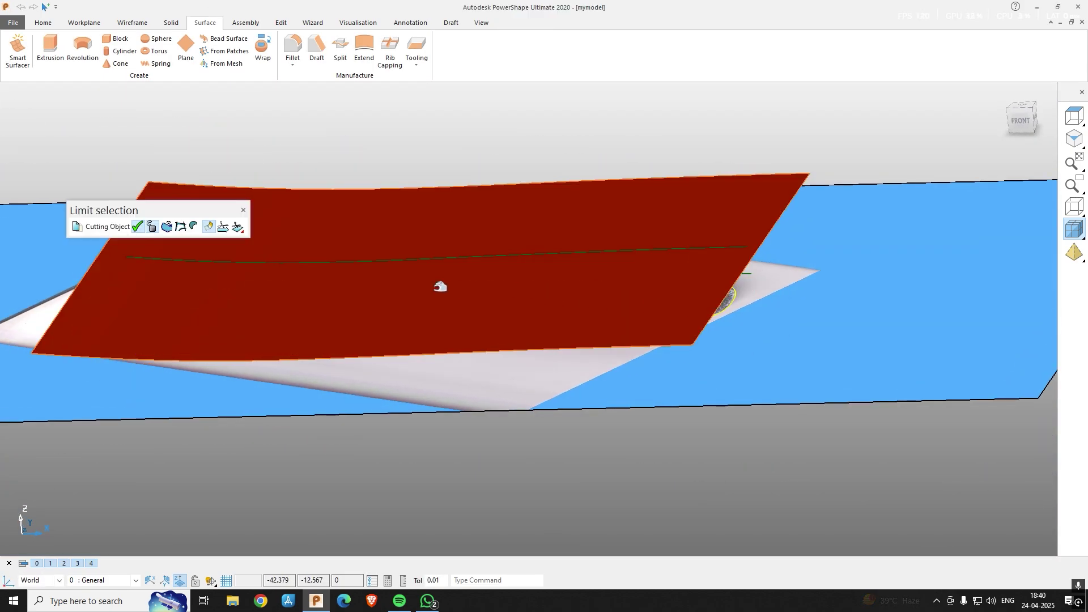
{"action": "left_click", "coordinate": [423, 221]}
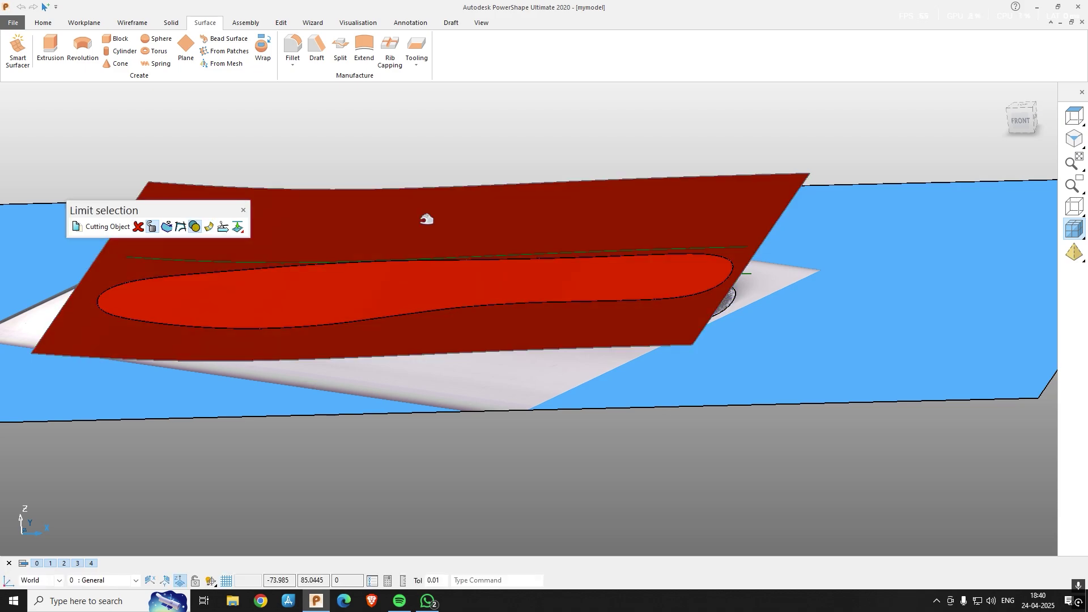
{"action": "key", "text": "Escape"}
{"action": "left_click", "coordinate": [420, 220]}
{"action": "key", "text": "Delete"}
{"action": "scroll", "coordinate": [597, 321], "scroll_direction": "up", "scroll_amount": 1}
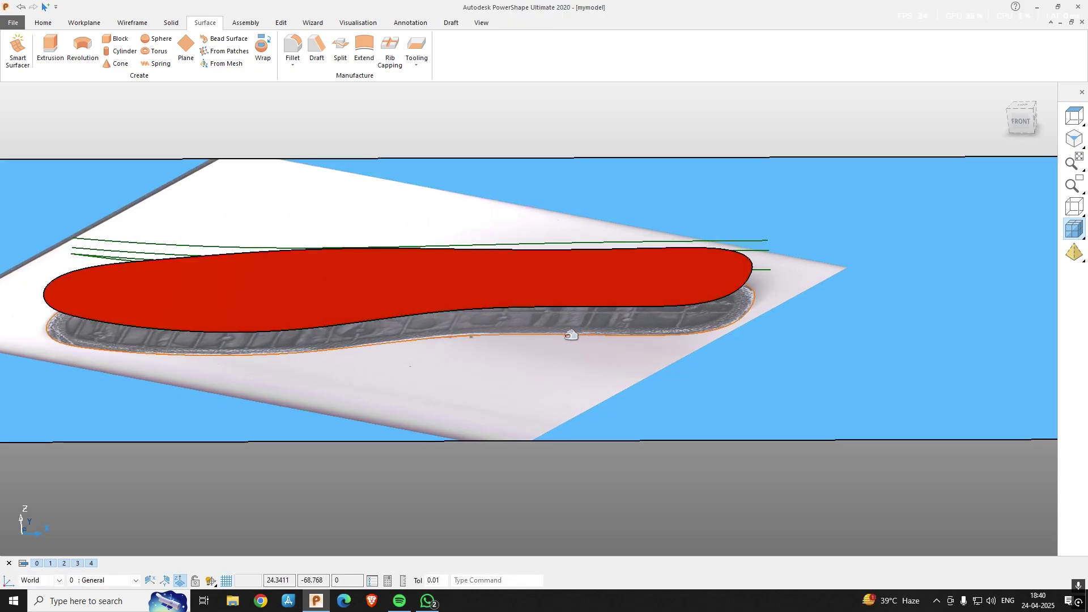
Create a composite curve around the trimmed surface's edge and move it by -4 along Z
{"action": "left_click", "coordinate": [303, 326]}
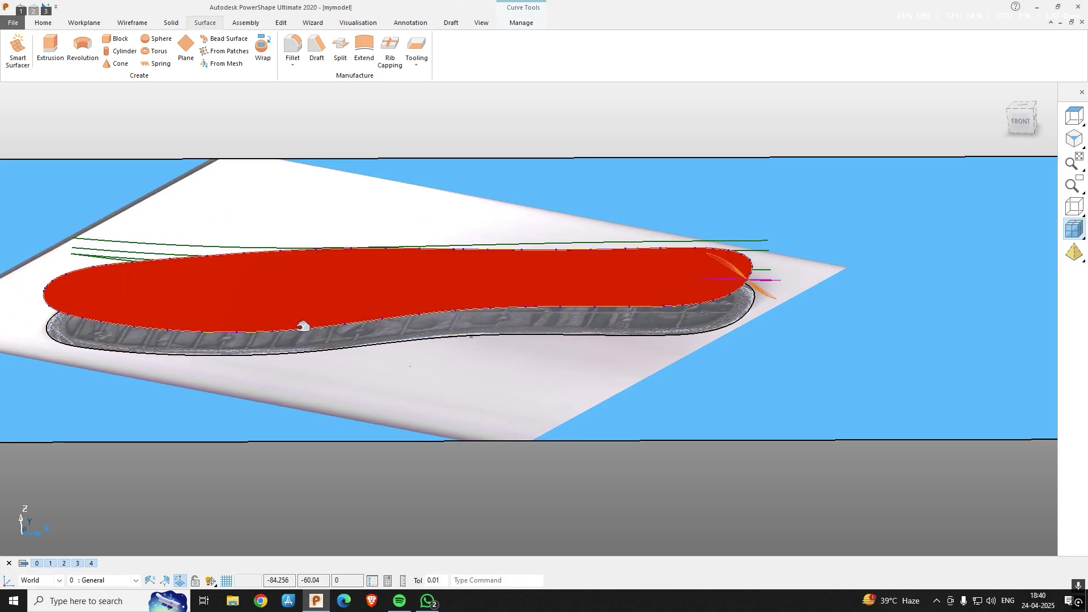
{"action": "left_click_drag", "start_coordinate": [302, 327], "coordinate": [293, 309]}
{"action": "left_click_drag", "start_coordinate": [337, 228], "coordinate": [312, 235]}
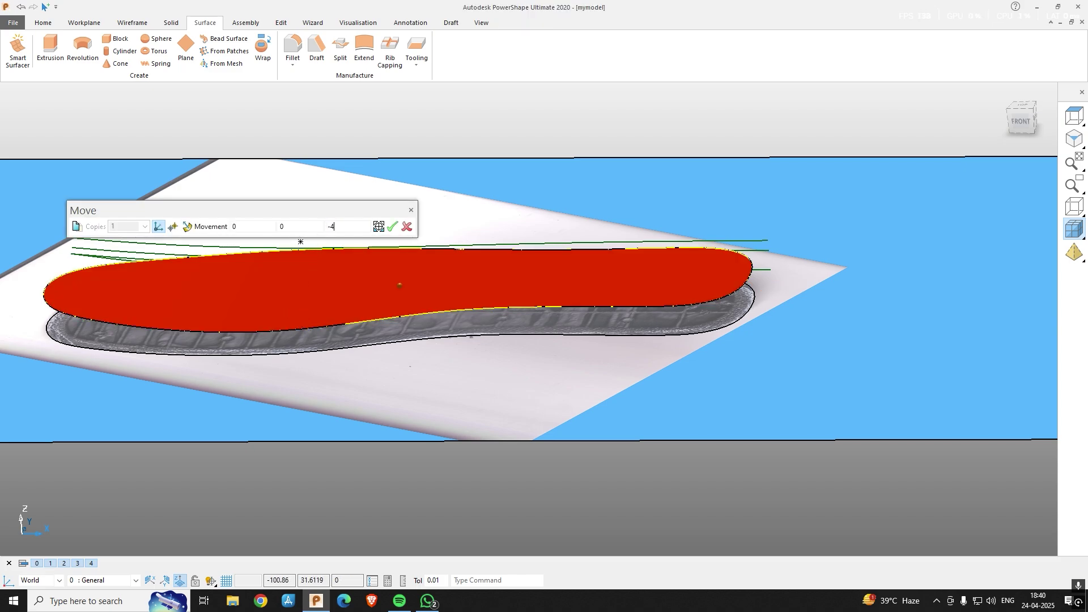
{"action": "type", "text": "-4"}
{"action": "key", "text": "Return"}
Try to build a side-wall surface from the lowered composite curve, and undo it
{"action": "left_click", "coordinate": [106, 315]}
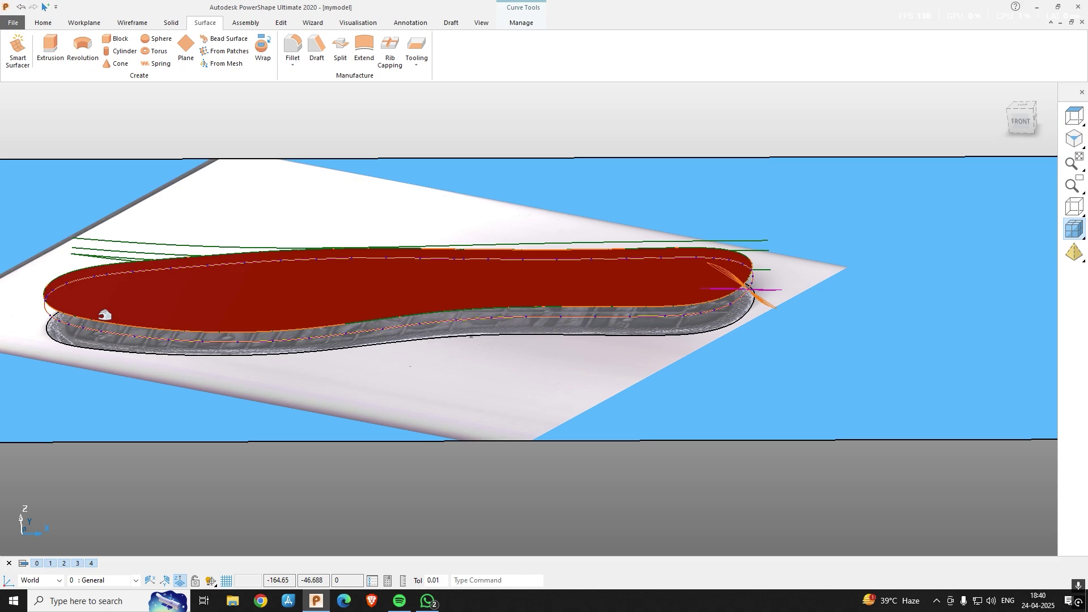
{"action": "key", "text": "s"}
{"action": "key", "text": "Return"}
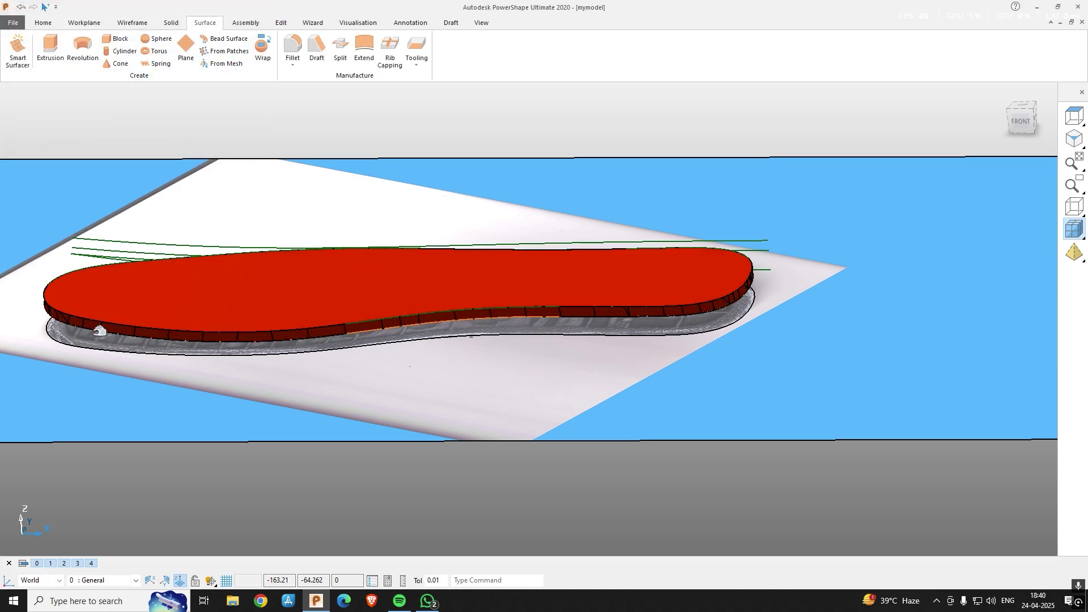
{"action": "scroll", "coordinate": [226, 341], "scroll_direction": "up", "scroll_amount": 2}
{"action": "key", "text": "ctrl+z"}
Create the sole's side-wall surface between the top surface's edge curve and the lowered composite curve with Smart Surfacer
{"action": "left_click", "coordinate": [232, 330], "text": "shift"}
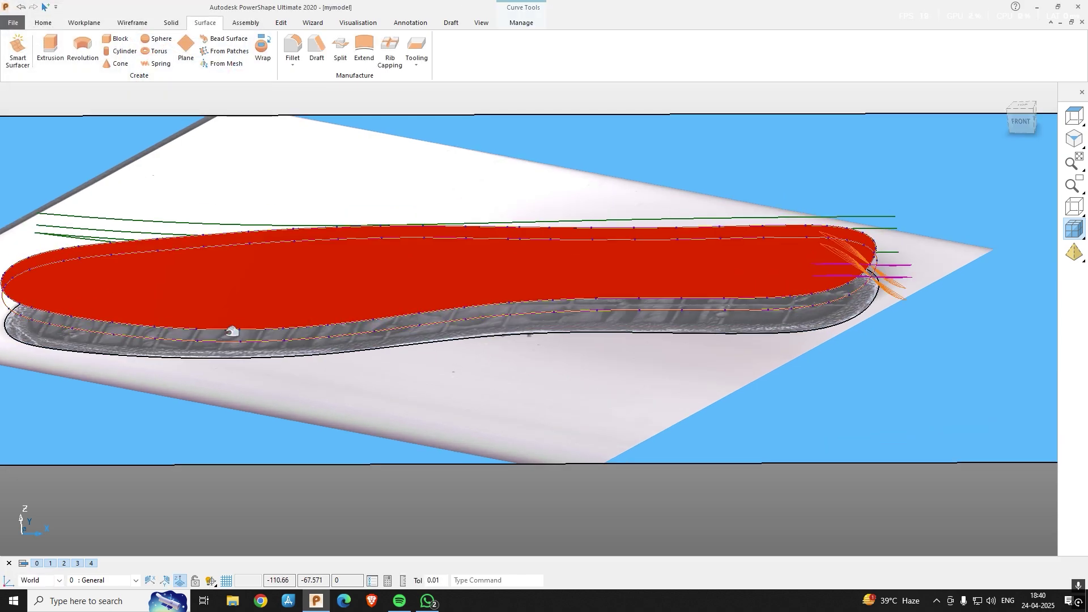
{"action": "key", "text": "s"}
{"action": "key", "text": "Return"}
{"action": "scroll", "coordinate": [274, 323], "scroll_direction": "down", "scroll_amount": 2}
{"action": "middle_click_drag", "start_coordinate": [274, 323], "coordinate": [560, 296]}
{"action": "left_click", "coordinate": [560, 270]}
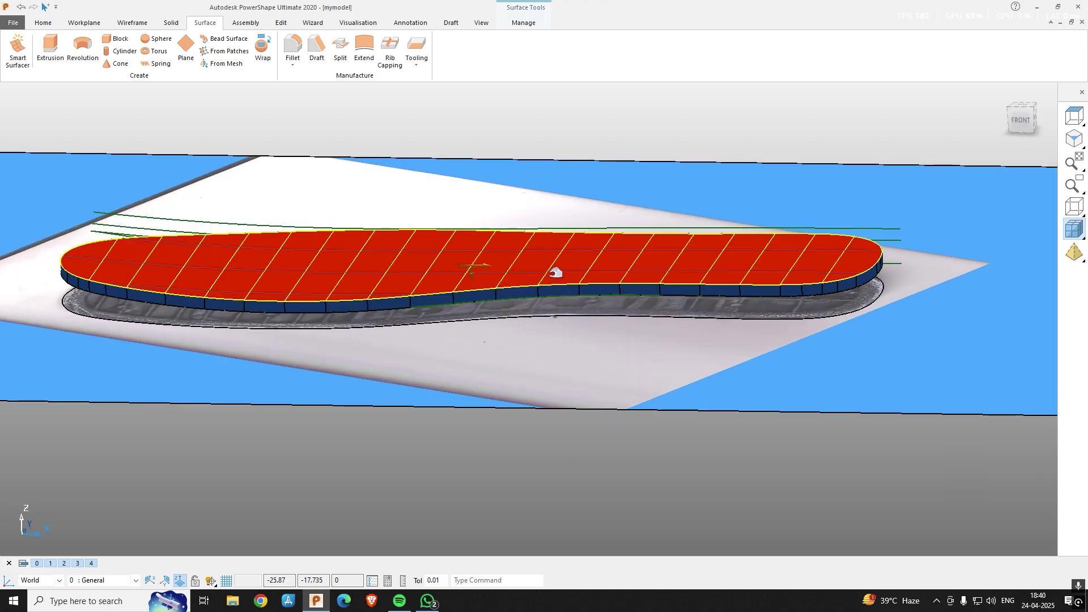
{"action": "key", "text": "ctrl+m"}
{"action": "key", "text": "Escape"}
Select the composite curve along the side wall's lower edge together with the lowest side-profile curve
{"action": "left_click", "coordinate": [391, 308]}
{"action": "middle_click_drag", "start_coordinate": [390, 312], "coordinate": [394, 342]}
{"action": "scroll", "coordinate": [395, 341], "scroll_direction": "up", "scroll_amount": 2}
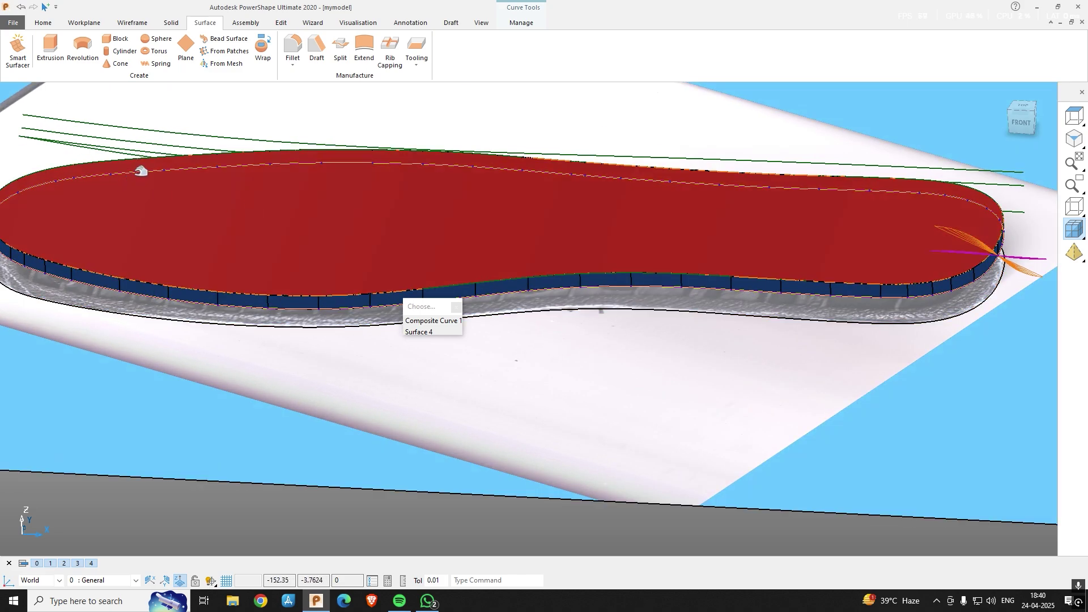
{"action": "scroll", "coordinate": [123, 154], "scroll_direction": "up", "scroll_amount": 2}
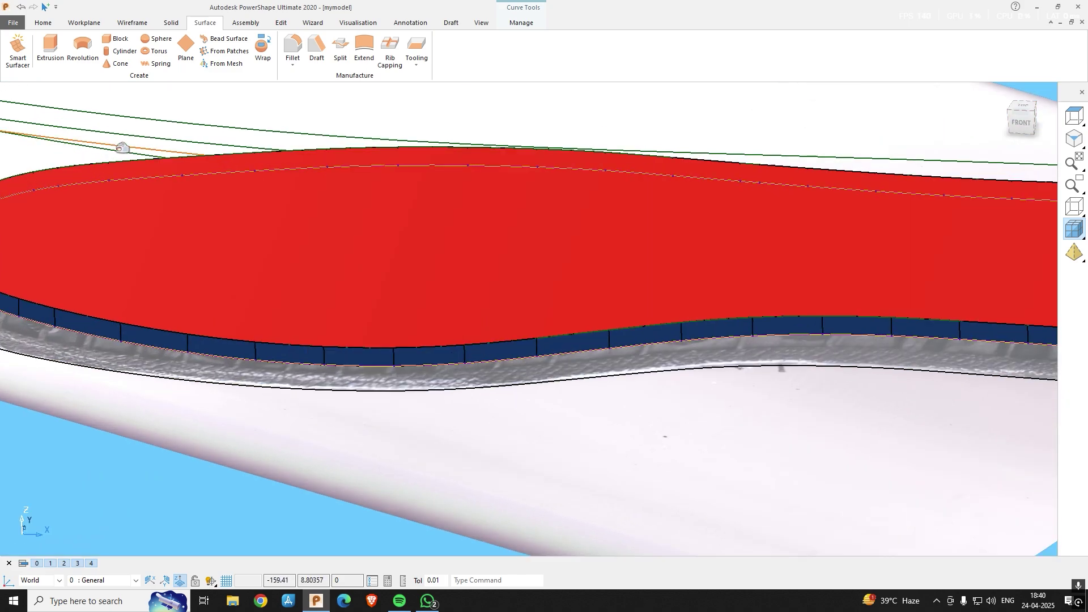
{"action": "left_click", "coordinate": [133, 148], "text": "shift"}
{"action": "scroll", "coordinate": [451, 90], "scroll_direction": "down", "scroll_amount": 2}
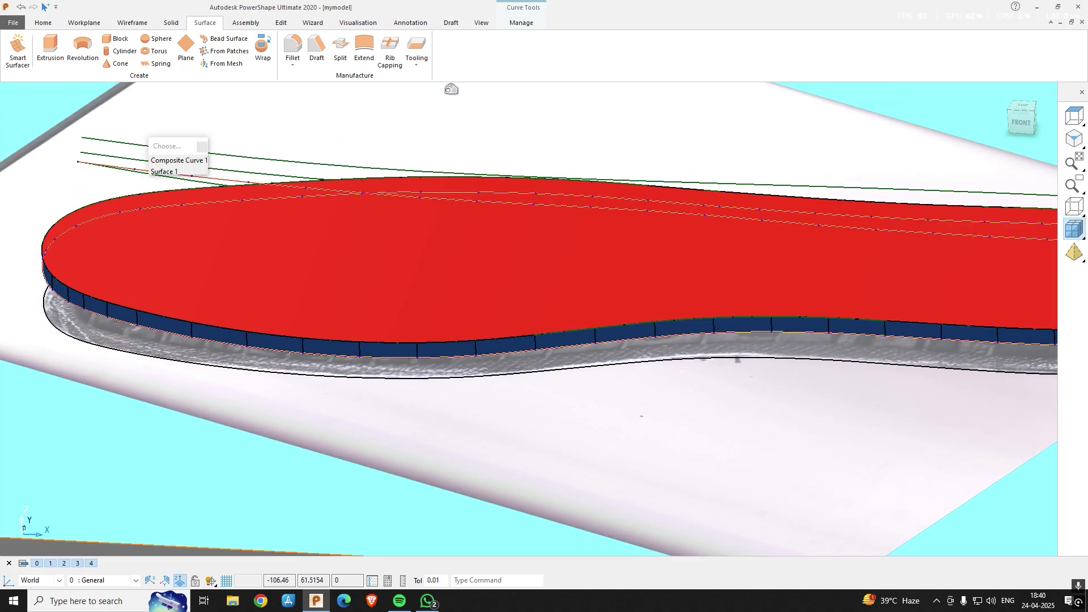
{"action": "scroll", "coordinate": [451, 90], "scroll_direction": "down", "scroll_amount": 3}
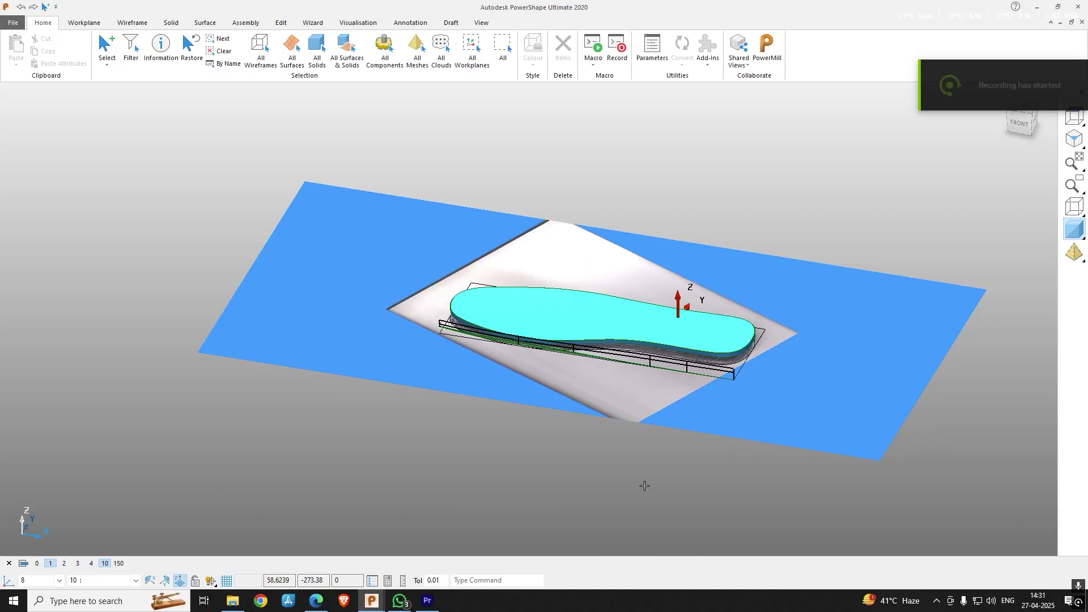
Isolate the sole outline curve and the middle side-profile curve by hiding everything else, and view them from the front
{"action": "middle_click_drag", "start_coordinate": [476, 481], "coordinate": [449, 440]}
{"action": "scroll", "coordinate": [393, 265], "scroll_direction": "up", "scroll_amount": 4}
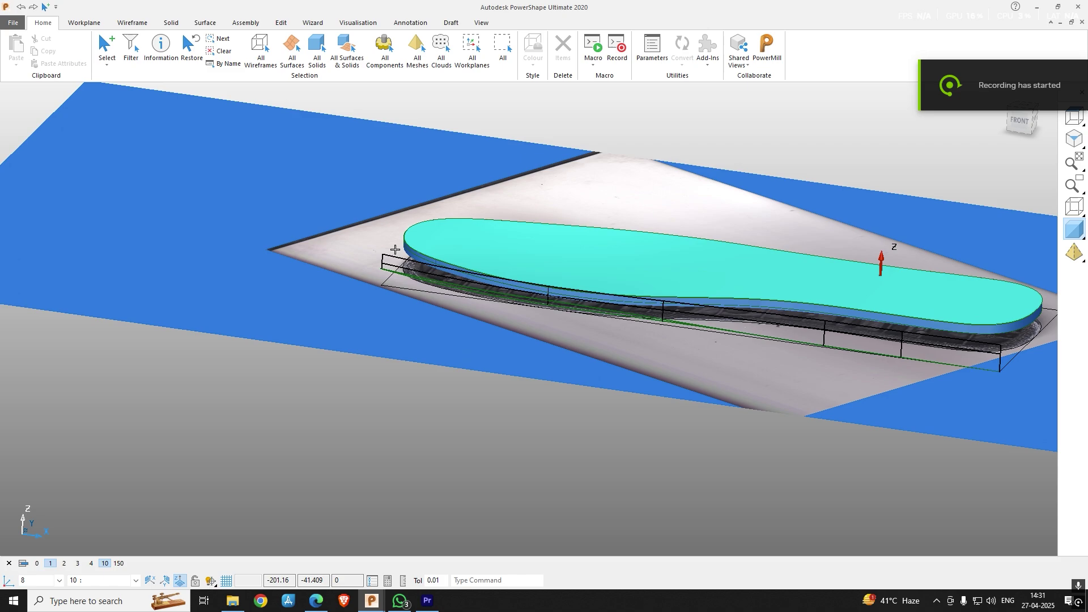
{"action": "left_click", "coordinate": [393, 264]}
{"action": "scroll", "coordinate": [392, 265], "scroll_direction": "down", "scroll_amount": 4}
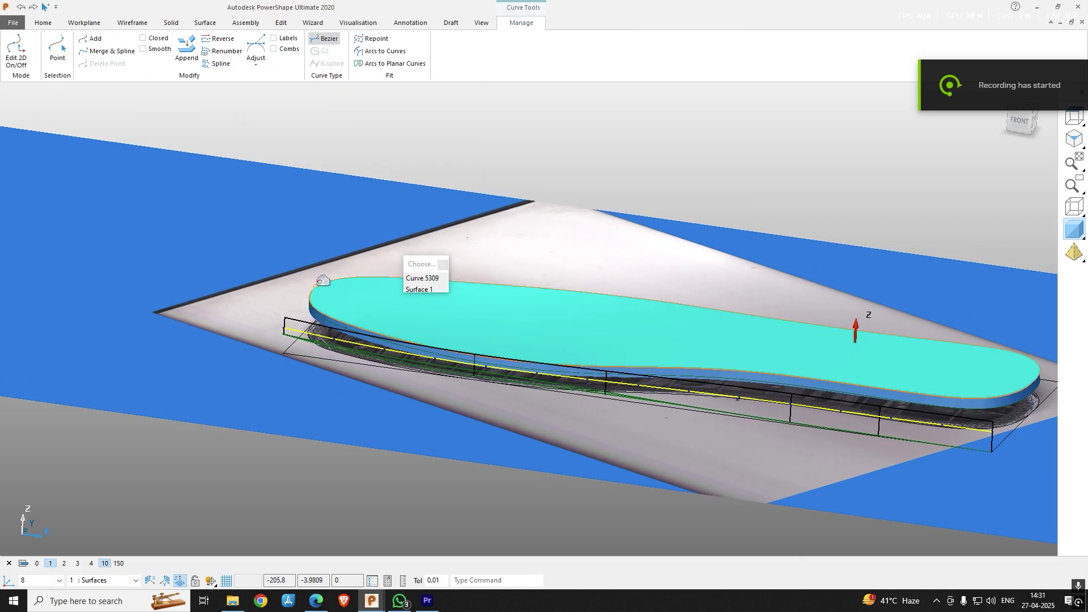
{"action": "scroll", "coordinate": [240, 313], "scroll_direction": "down", "scroll_amount": 2}
{"action": "key", "text": "ctrl+k"}
{"action": "key", "text": "ctrl+2"}
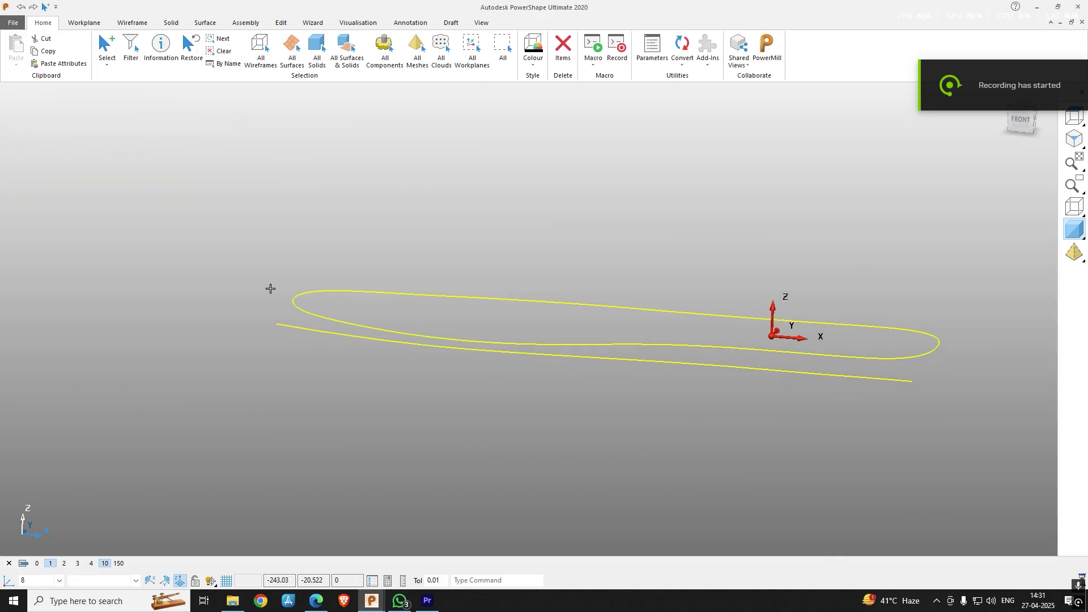
{"action": "left_click", "coordinate": [237, 379]}
{"action": "scroll", "coordinate": [476, 426], "scroll_direction": "down", "scroll_amount": 1}
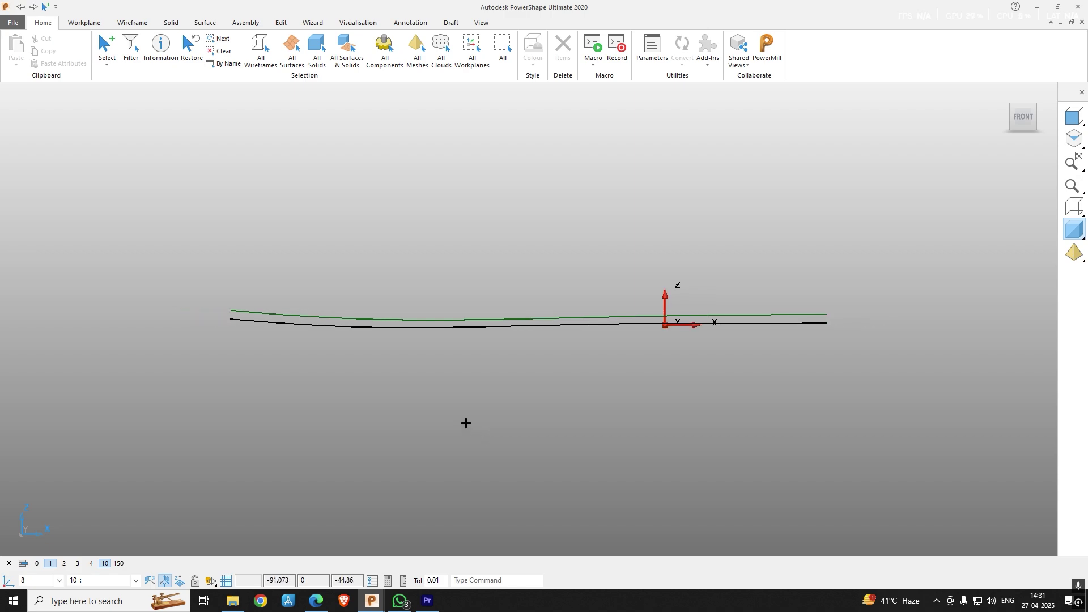
Extend both ends of the side-profile curve slightly beyond the toe and heel of the sole outline
{"action": "middle_click_drag", "start_coordinate": [466, 423], "coordinate": [360, 413]}
{"action": "left_click", "coordinate": [289, 311]}
{"action": "key", "text": "l"}
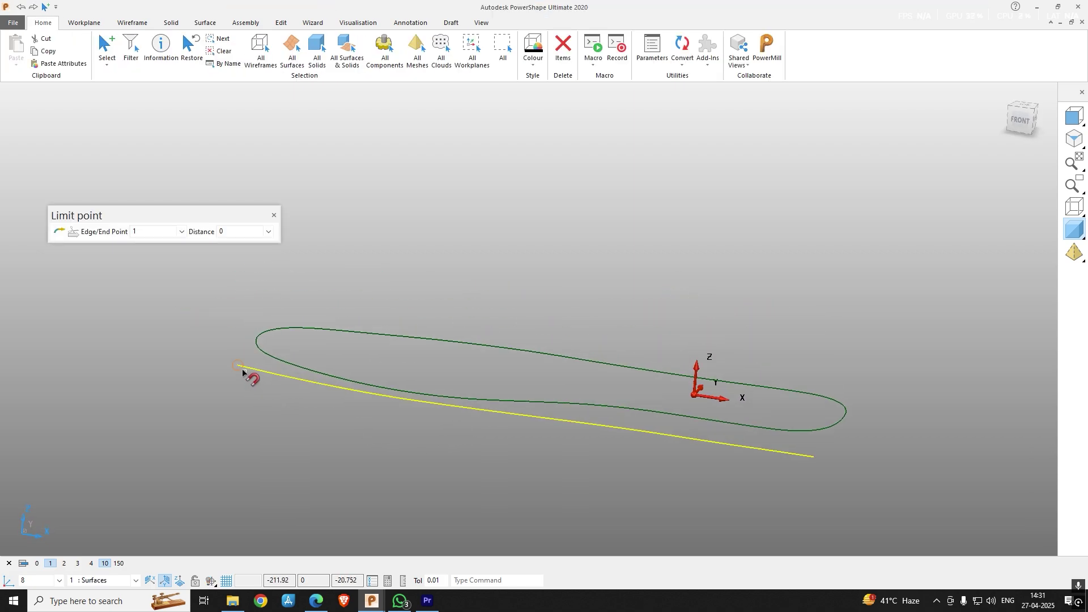
{"action": "left_click_drag", "start_coordinate": [241, 367], "coordinate": [221, 361]}
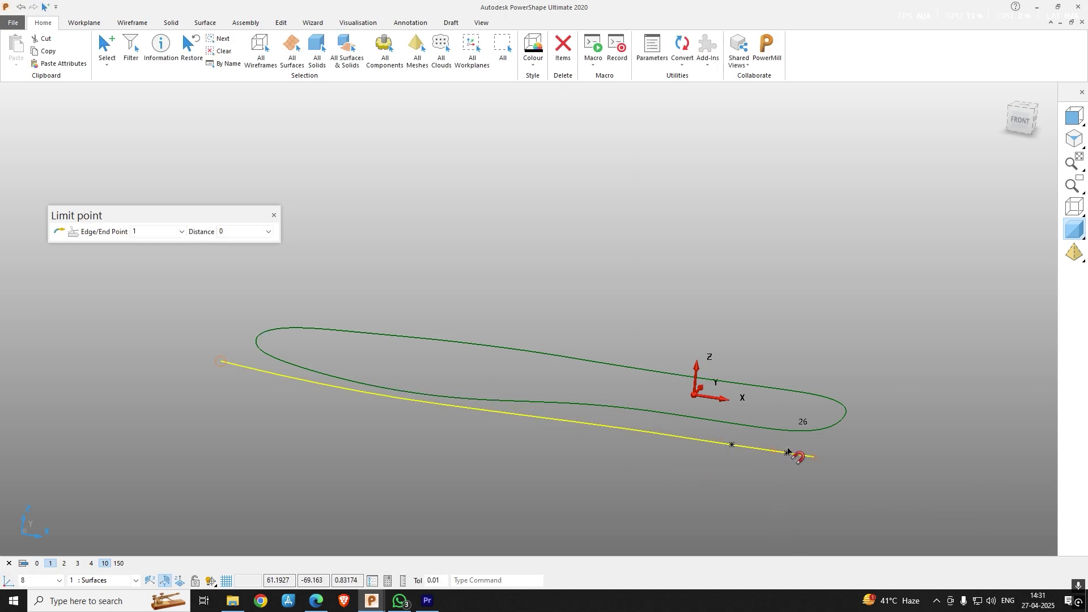
{"action": "left_click_drag", "start_coordinate": [809, 455], "coordinate": [838, 461]}
{"action": "left_click", "coordinate": [823, 448]}
Extrude the extended side-profile curve in both directions into a surface covering the whole sole outline
{"action": "left_click", "coordinate": [822, 458]}
{"action": "middle_click_drag", "start_coordinate": [822, 458], "coordinate": [822, 494]}
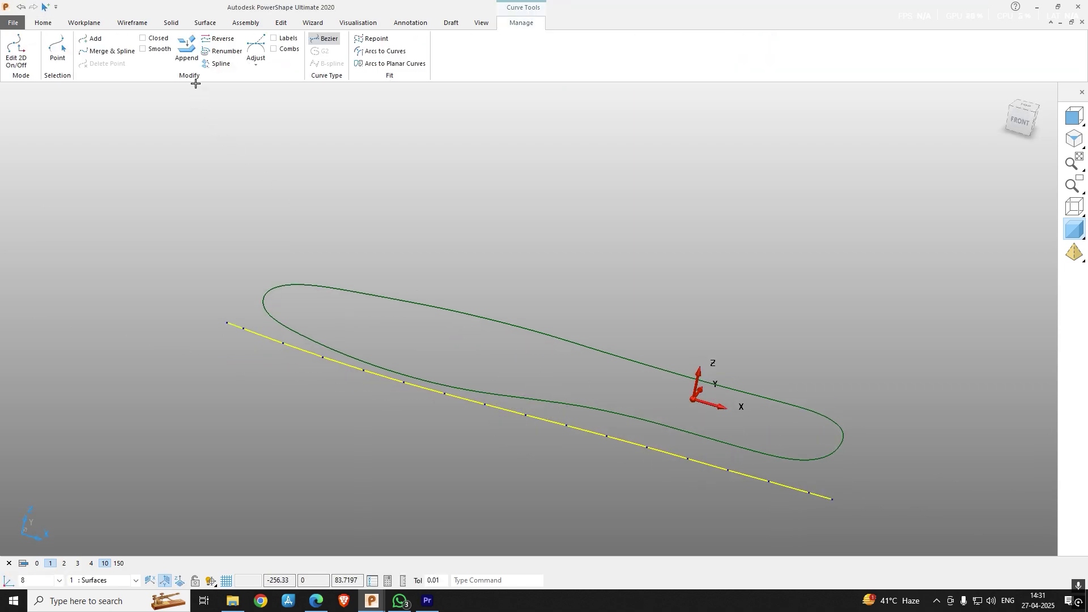
{"action": "left_click", "coordinate": [201, 23]}
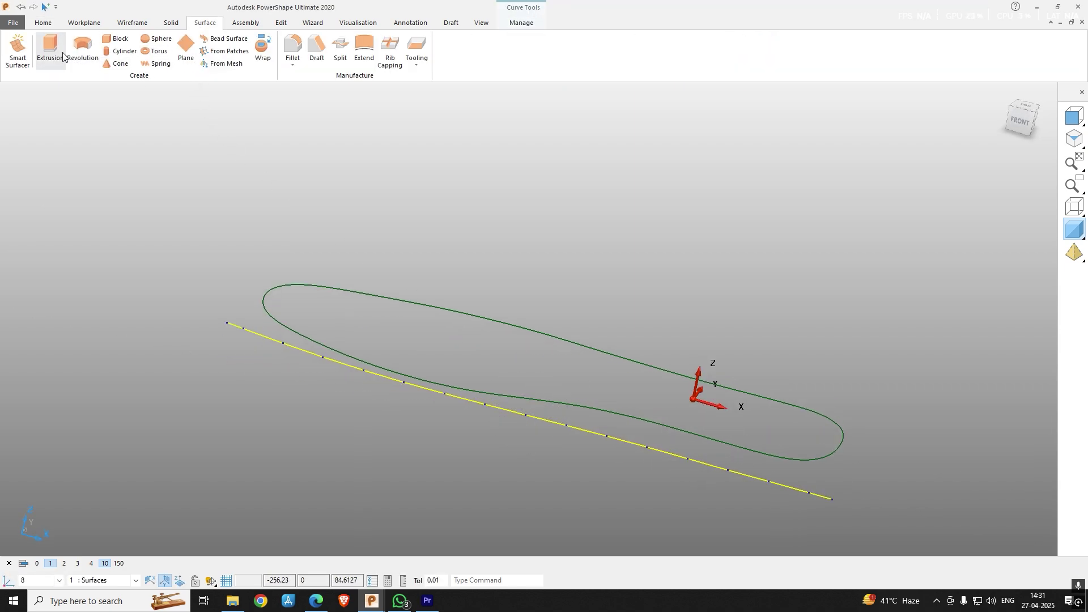
{"action": "left_click", "coordinate": [53, 50]}
{"action": "left_click_drag", "start_coordinate": [591, 341], "coordinate": [484, 459]}
{"action": "left_click", "coordinate": [301, 510]}
Project the sole outline curve from the top view onto the newly extruded surface
{"action": "left_click", "coordinate": [342, 350]}
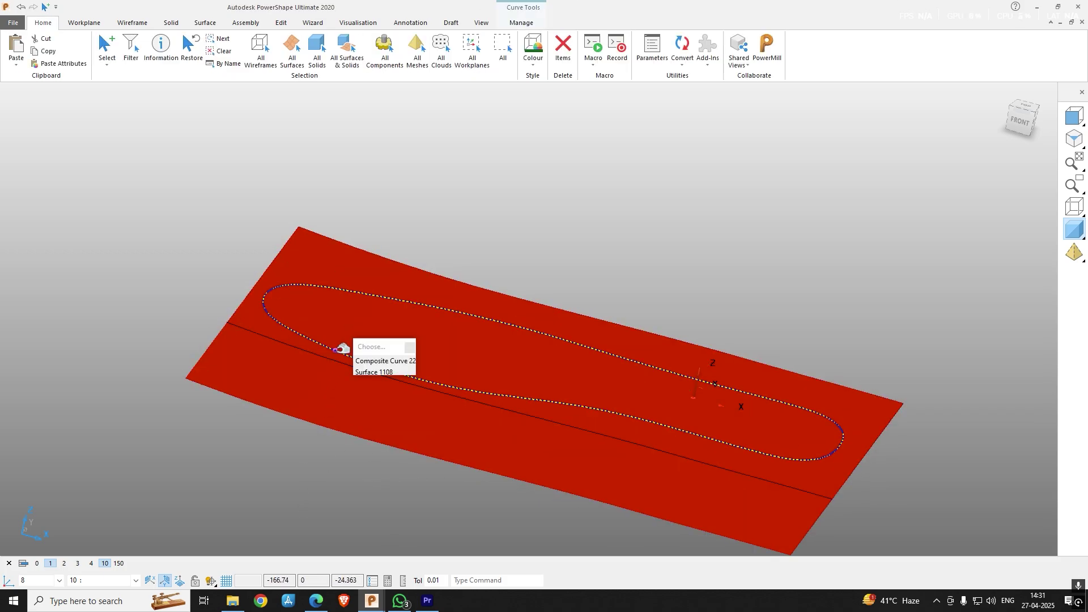
{"action": "key", "text": "ctrl+5"}
{"action": "key", "text": "Escape"}
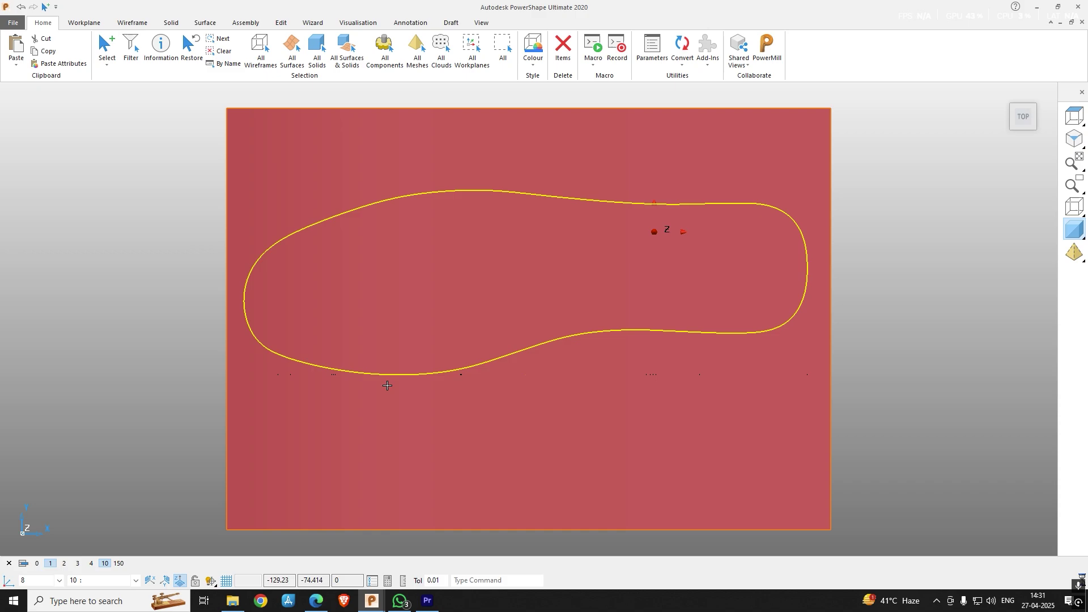
{"action": "left_click", "coordinate": [388, 386]}
{"action": "left_click", "coordinate": [589, 91]}
{"action": "middle_click_drag", "start_coordinate": [627, 229], "coordinate": [756, 214]}
{"action": "middle_click_drag", "start_coordinate": [829, 446], "coordinate": [767, 347]}
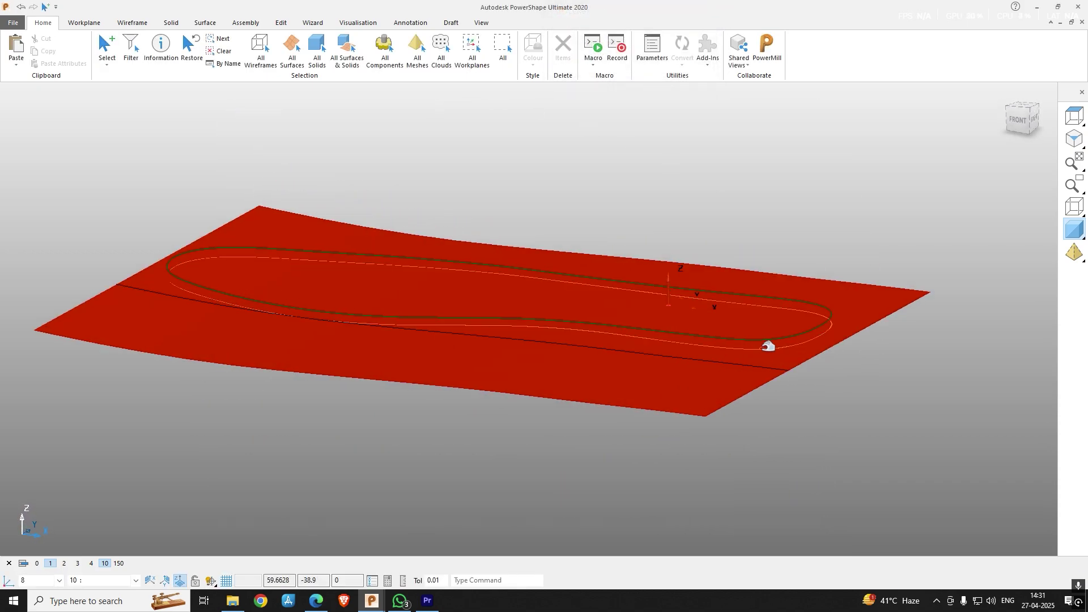
Delete the original, unprojected sole outline curve and keep the one projected onto the surface
{"action": "scroll", "coordinate": [784, 355], "scroll_direction": "up", "scroll_amount": 2}
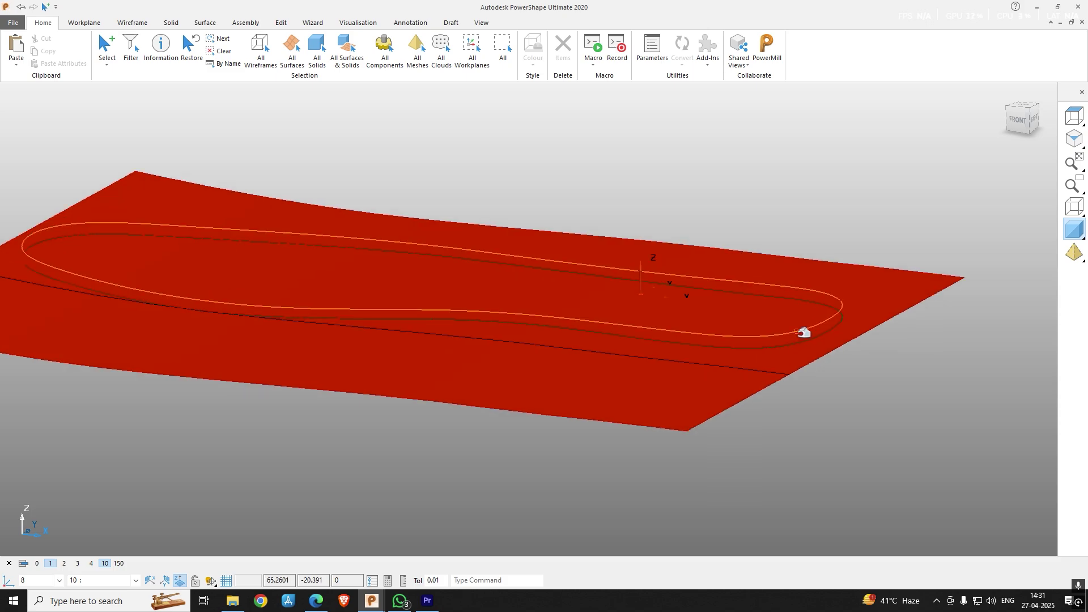
{"action": "left_click", "coordinate": [803, 332]}
{"action": "key", "text": "Delete"}
{"action": "middle_click_drag", "start_coordinate": [793, 349], "coordinate": [758, 342]}
Draw a centre curve in the top view from the toe key-point of the sole outline to its heel end
{"action": "key", "text": "ctrl+5"}
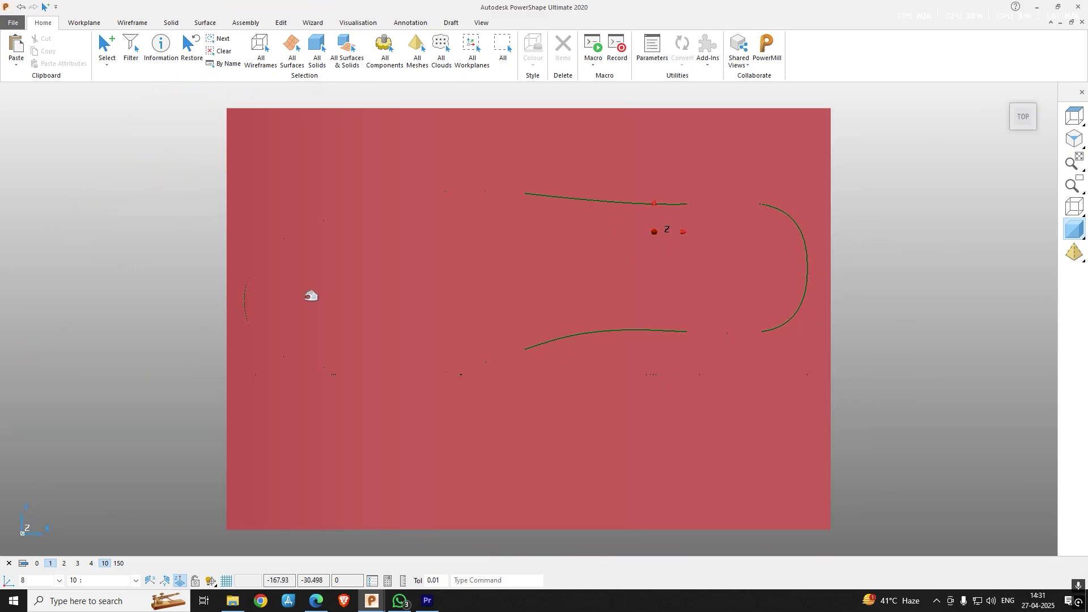
{"action": "scroll", "coordinate": [311, 296], "scroll_direction": "up", "scroll_amount": 1}
{"action": "left_click", "coordinate": [1074, 206]}
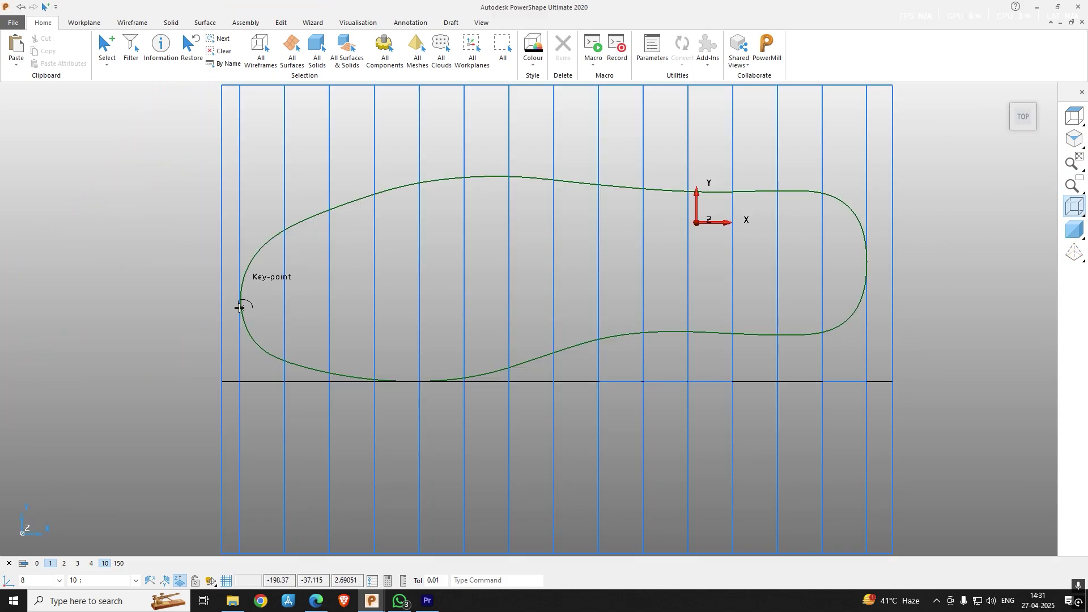
{"action": "left_click", "coordinate": [239, 305]}
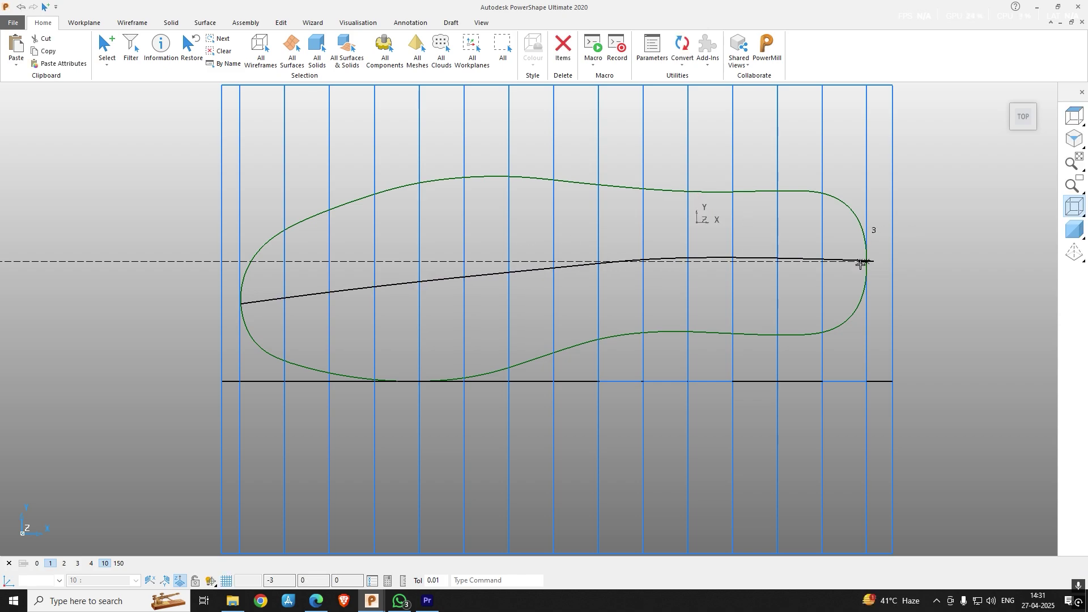
{"action": "left_click", "coordinate": [866, 261]}
{"action": "middle_click_drag", "start_coordinate": [834, 269], "coordinate": [609, 302]}
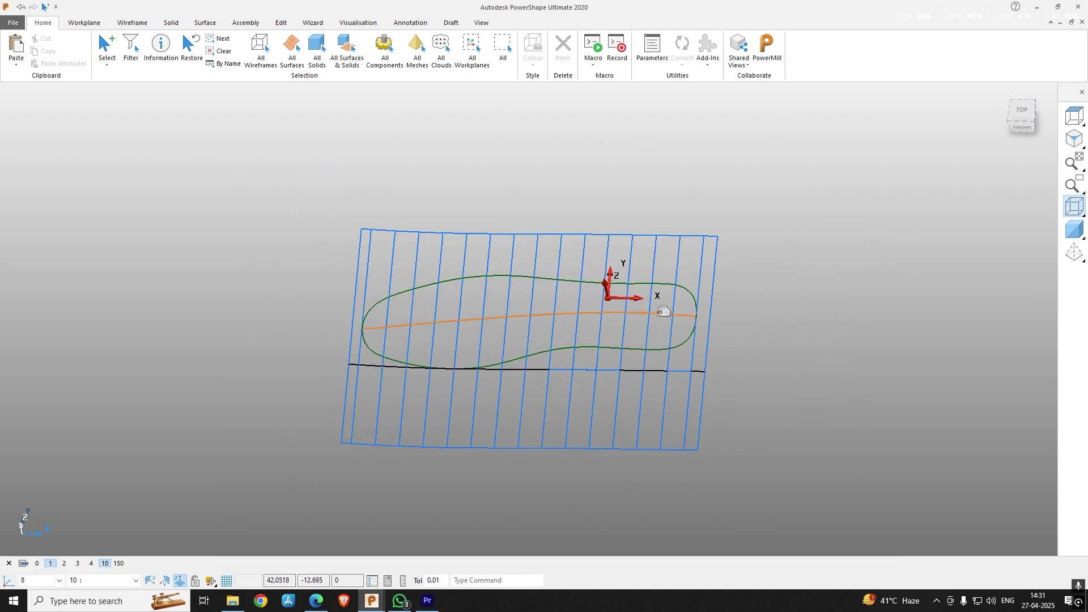
Project the centre curve onto the extruded surface with the Through item option and remove the flat original
{"action": "left_click", "coordinate": [655, 311]}
{"action": "left_click", "coordinate": [714, 244]}
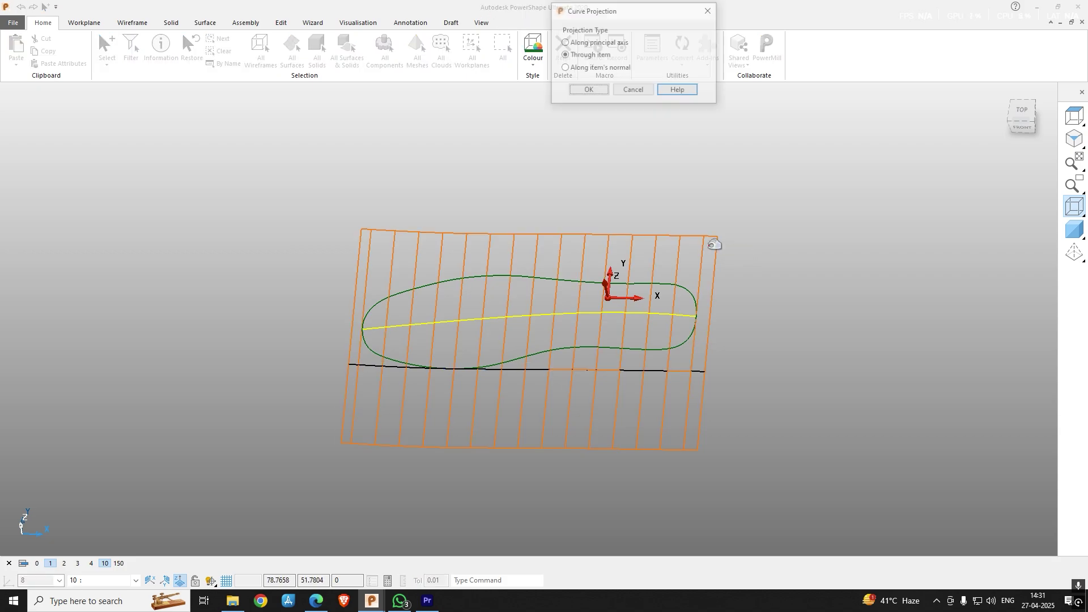
{"action": "left_click", "coordinate": [588, 90]}
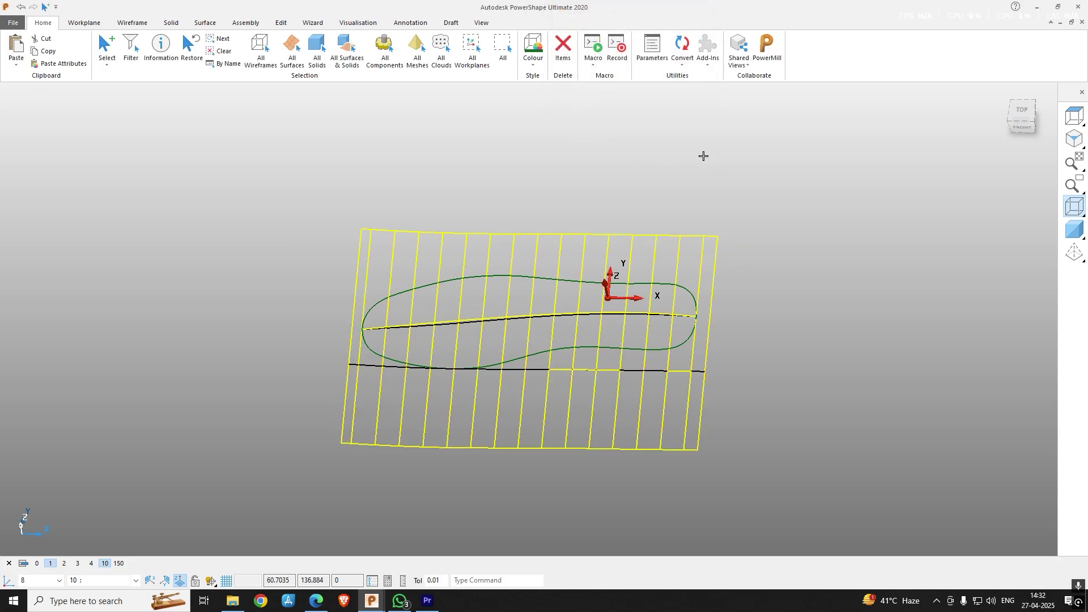
{"action": "scroll", "coordinate": [448, 323], "scroll_direction": "up", "scroll_amount": 2}
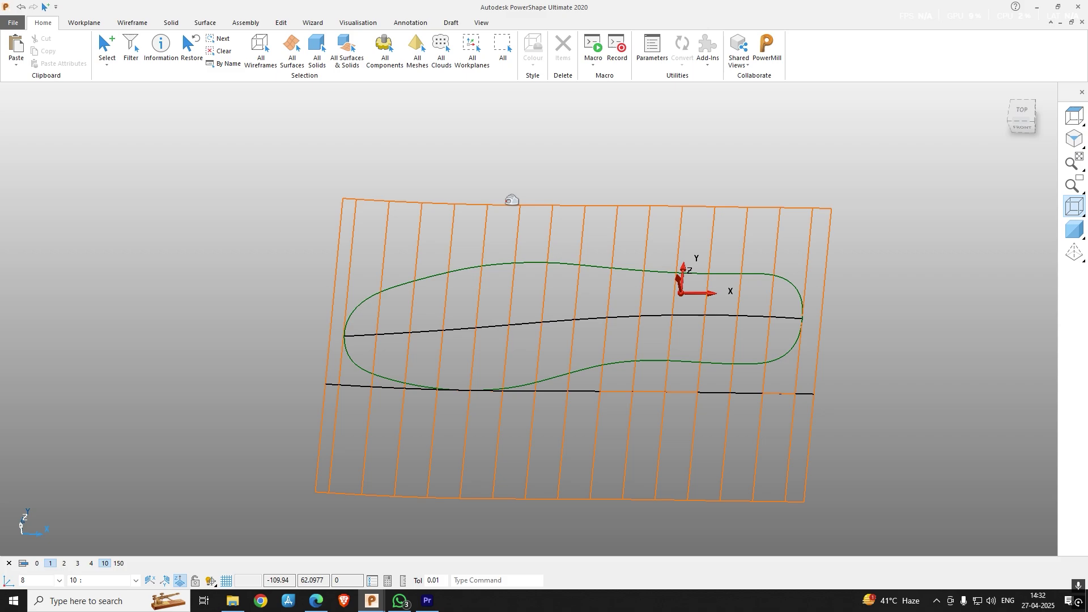
Offset seven interior points along the forefoot of the projected centre curve slightly downward in the front view
{"action": "key", "text": "ctrl+0"}
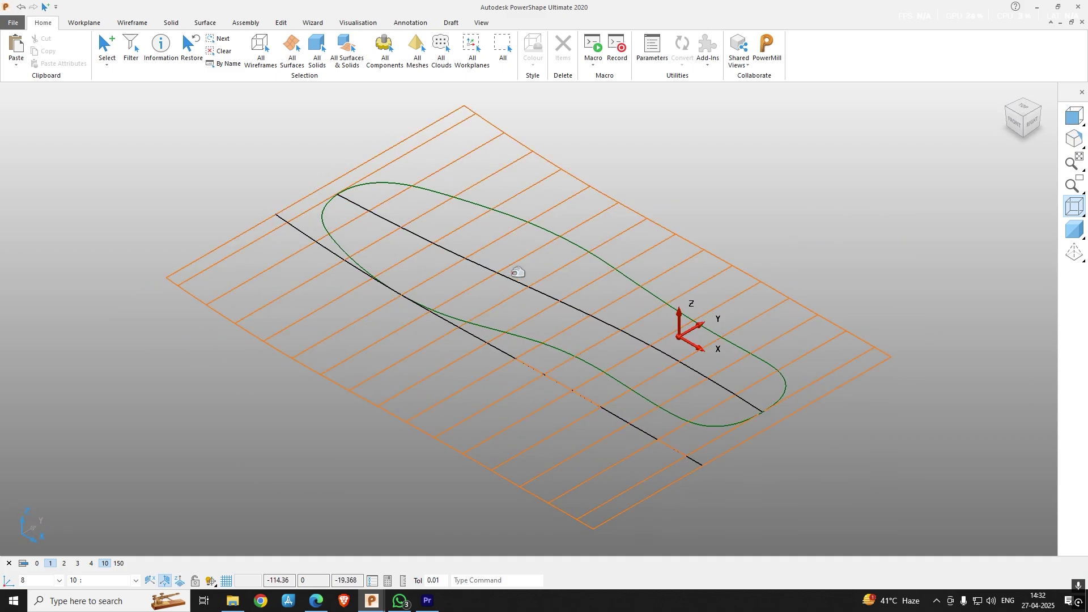
{"action": "left_click", "coordinate": [518, 273]}
{"action": "key", "text": "ctrl+5"}
{"action": "key", "text": "ctrl+1"}
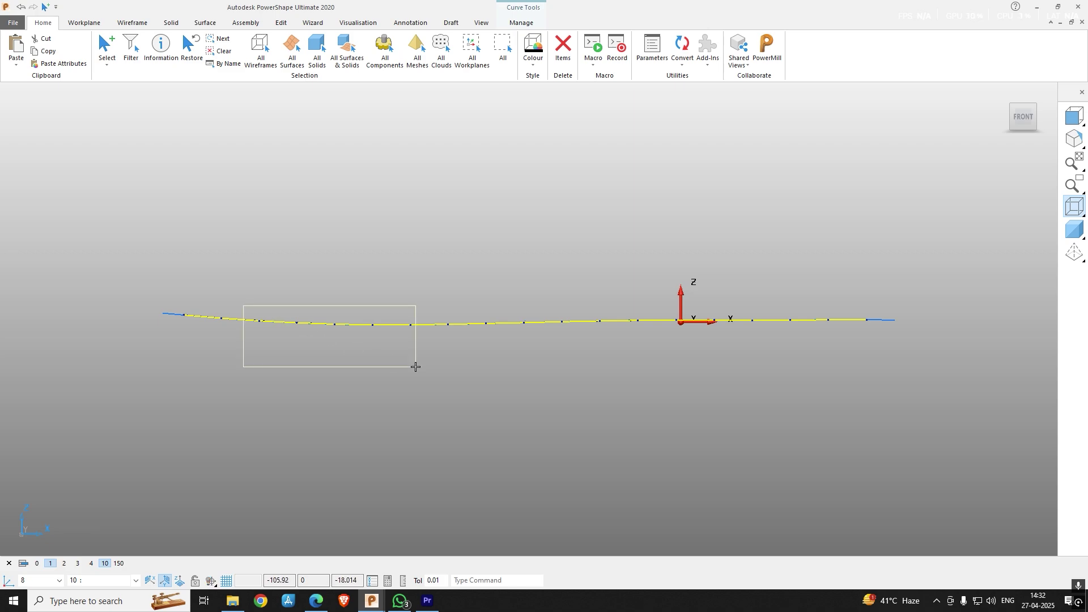
{"action": "left_click_drag", "start_coordinate": [415, 367], "coordinate": [479, 385]}
{"action": "key", "text": "ctrl+5"}
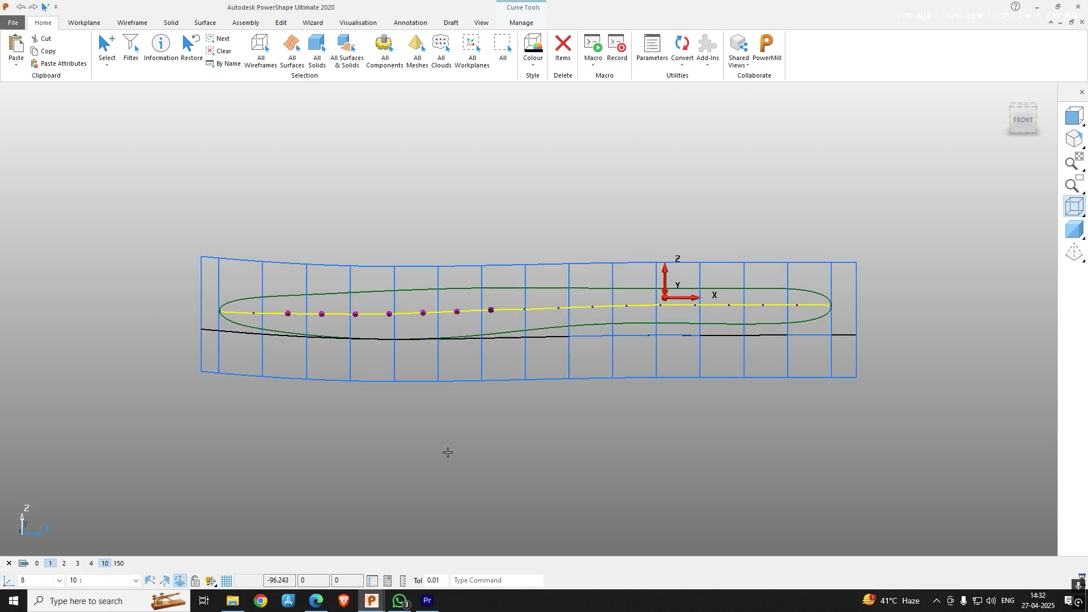
{"action": "key", "text": "ctrl+1"}
{"action": "key", "text": "o"}
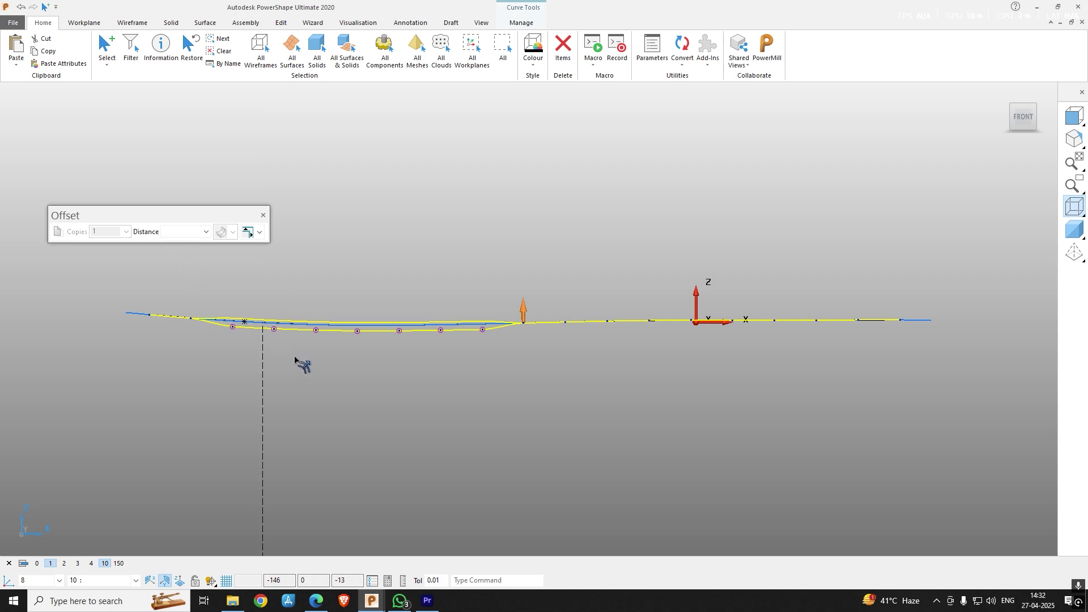
{"action": "key", "text": "Escape"}
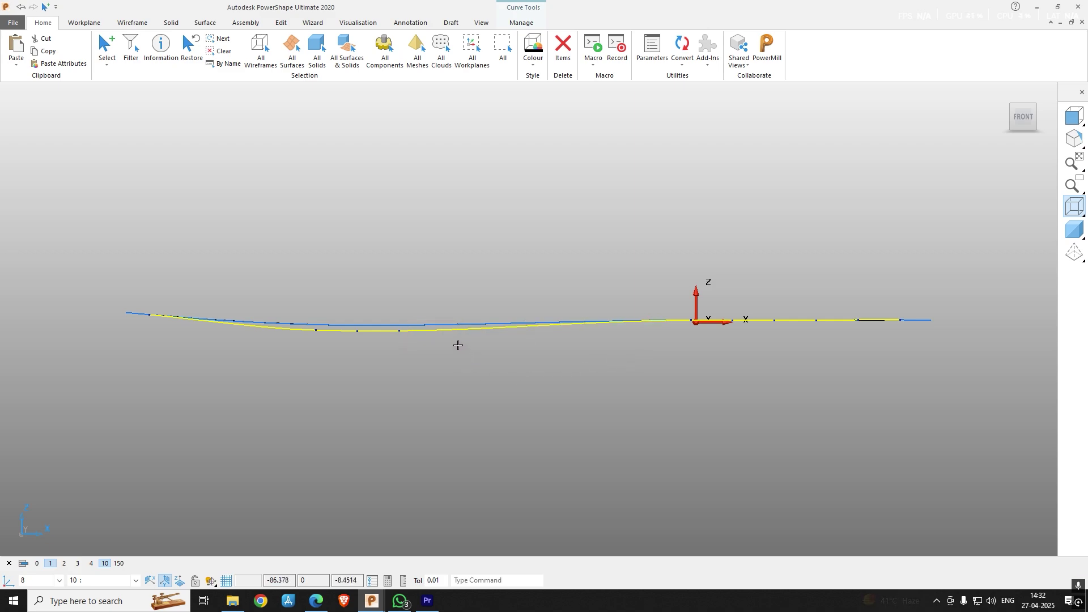
Smooth the lowered centre curve by repointing it to 10 points
{"action": "type", "text": "r10"}
{"action": "key", "text": "Return"}
{"action": "scroll", "coordinate": [452, 400], "scroll_direction": "down", "scroll_amount": 2}
{"action": "left_click", "coordinate": [488, 369]}
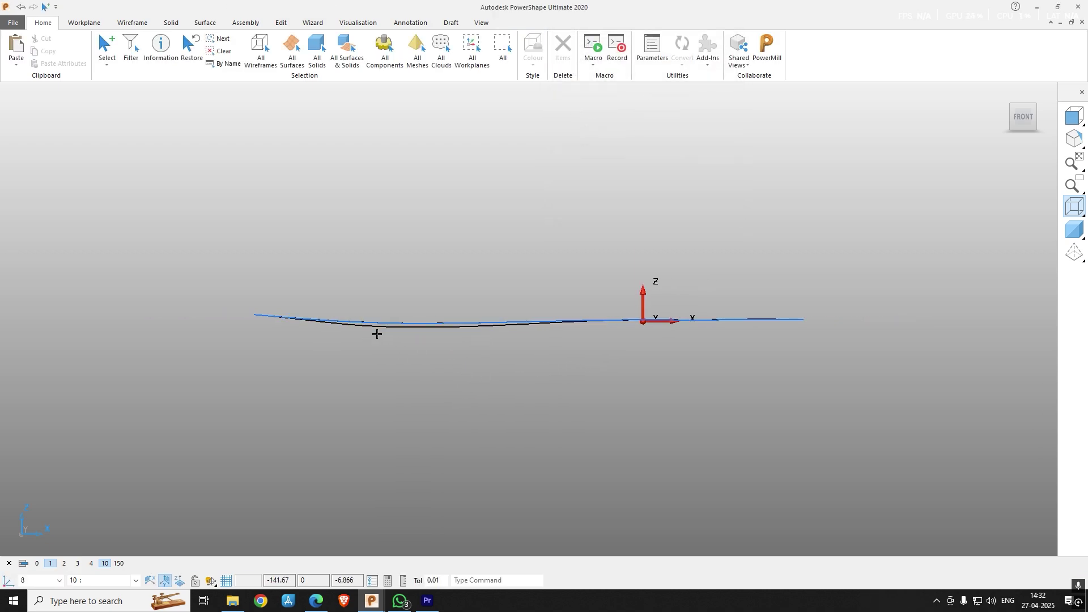
Delete the centre curve's second point from the toe and repoint the whole curve
{"action": "left_click", "coordinate": [398, 324]}
{"action": "scroll", "coordinate": [395, 325], "scroll_direction": "up", "scroll_amount": 2}
{"action": "left_click", "coordinate": [391, 333]}
{"action": "left_click", "coordinate": [376, 328]}
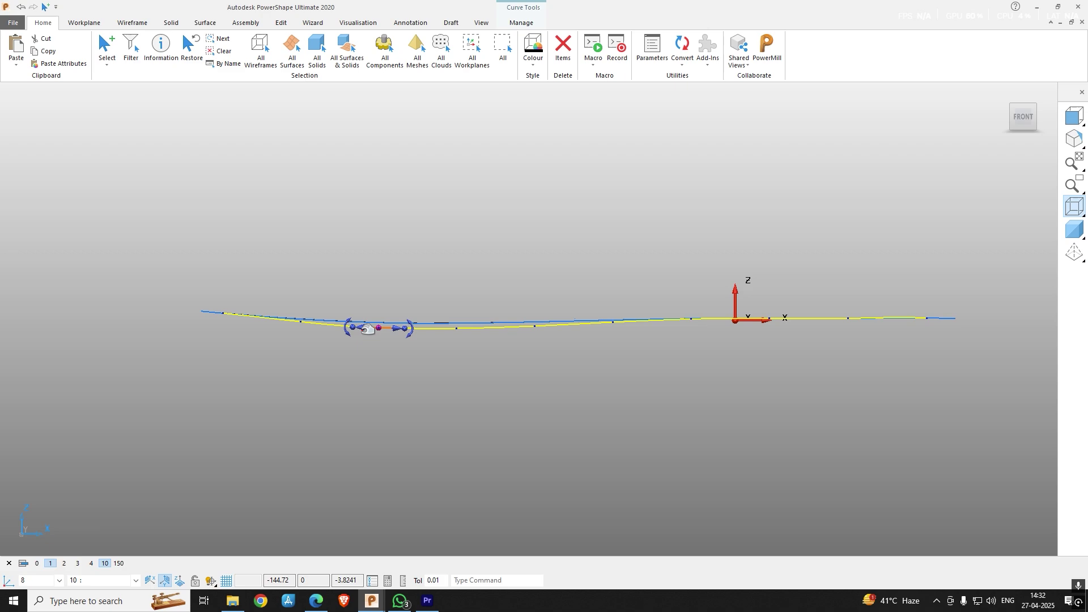
{"action": "key", "text": "ctrl+z"}
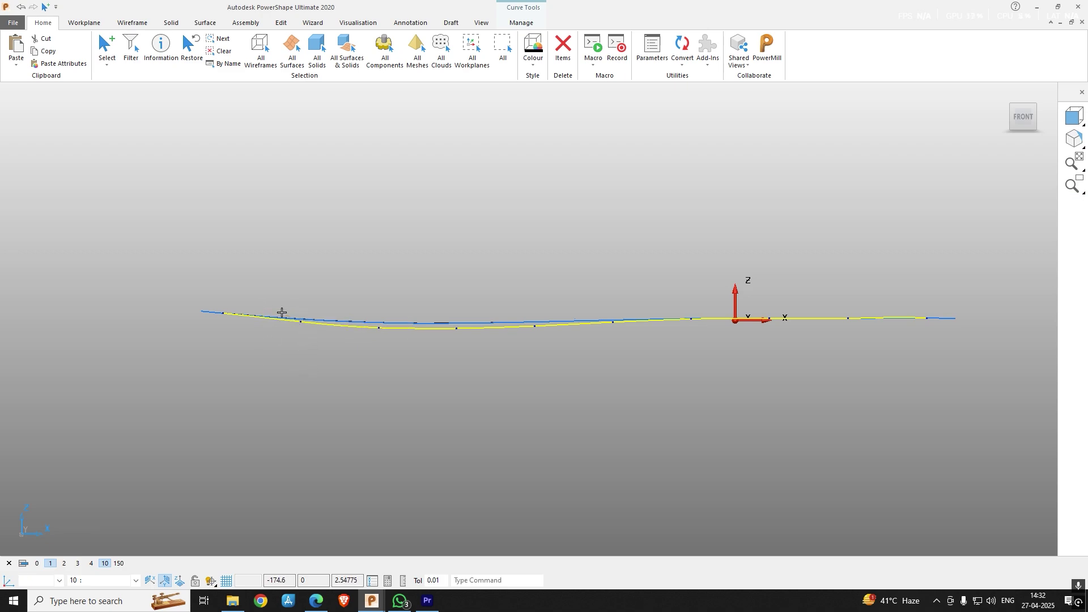
{"action": "right_click", "coordinate": [229, 313]}
{"action": "left_click", "coordinate": [290, 362]}
{"action": "key", "text": "r"}
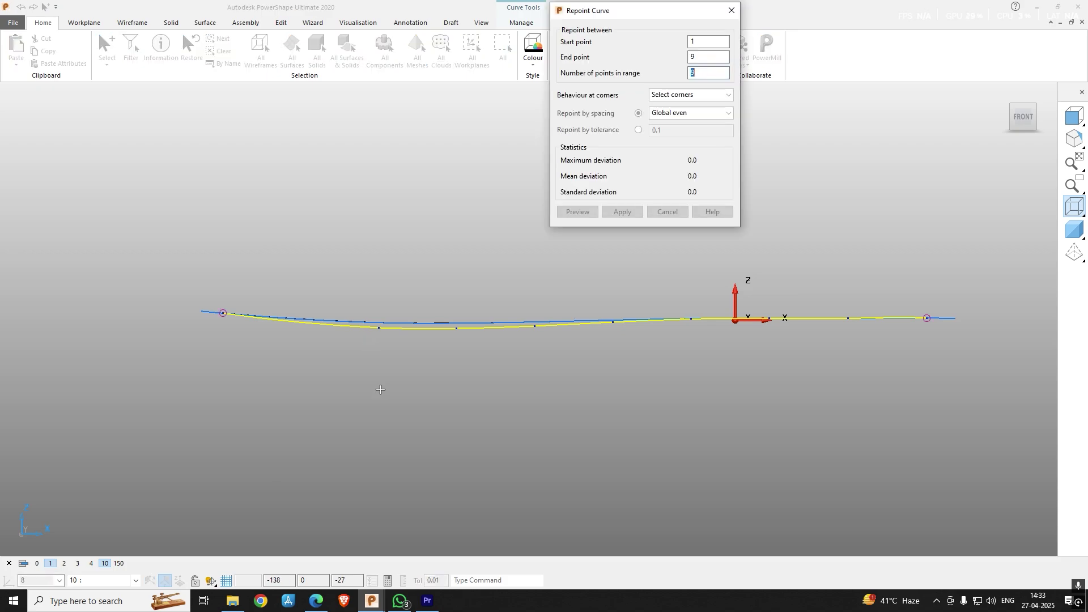
{"action": "key", "text": "Return"}
{"action": "scroll", "coordinate": [386, 392], "scroll_direction": "down", "scroll_amount": 2}
{"action": "left_click", "coordinate": [546, 498]}
Create a From network power surface from the sole outline and centre curve, with Repoint edge matching
{"action": "middle_click_drag", "start_coordinate": [546, 498], "coordinate": [510, 416]}
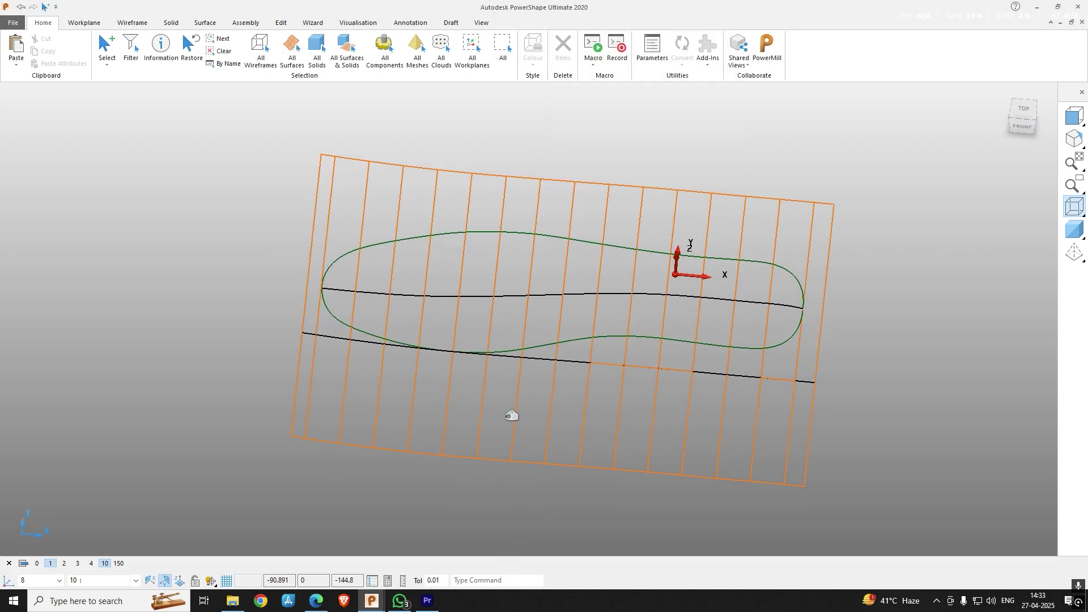
{"action": "left_click", "coordinate": [539, 347]}
{"action": "left_click", "coordinate": [560, 292]}
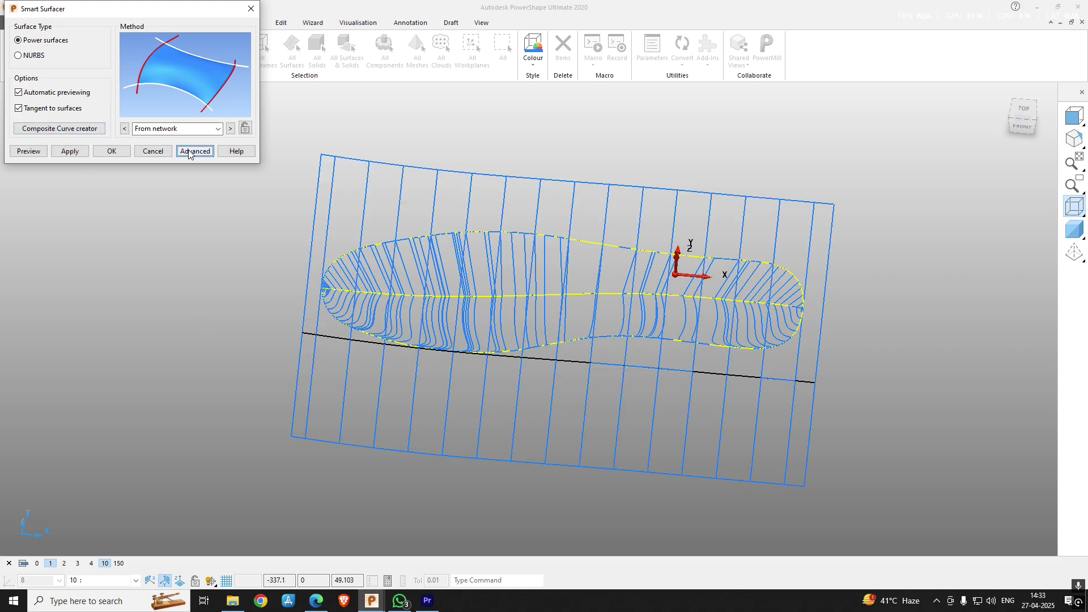
{"action": "left_click", "coordinate": [175, 127]}
{"action": "left_click", "coordinate": [169, 138]}
{"action": "left_click", "coordinate": [169, 113]}
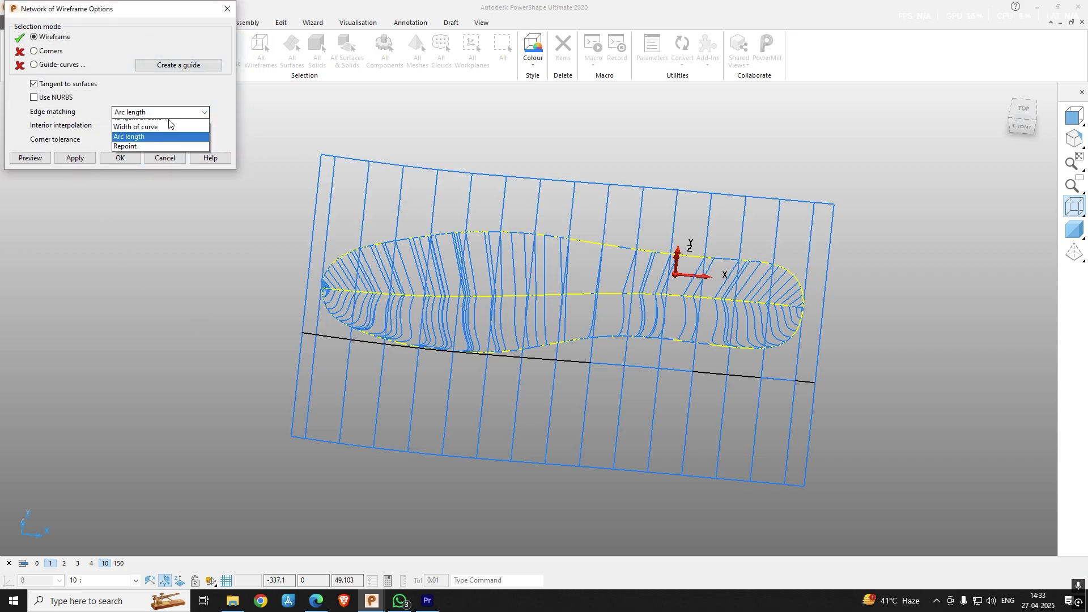
{"action": "left_click", "coordinate": [124, 159]}
{"action": "left_click", "coordinate": [30, 157]}
{"action": "left_click", "coordinate": [120, 157]}
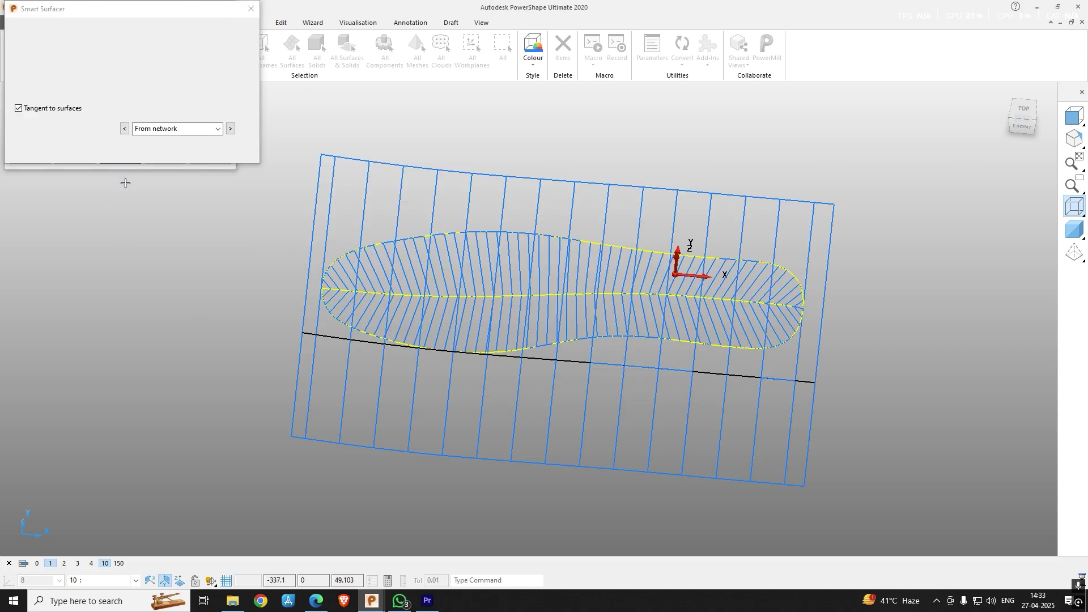
{"action": "left_click", "coordinate": [112, 151]}
Remove the large extruded surface and display the new sole surface shaded
{"action": "left_click", "coordinate": [92, 322]}
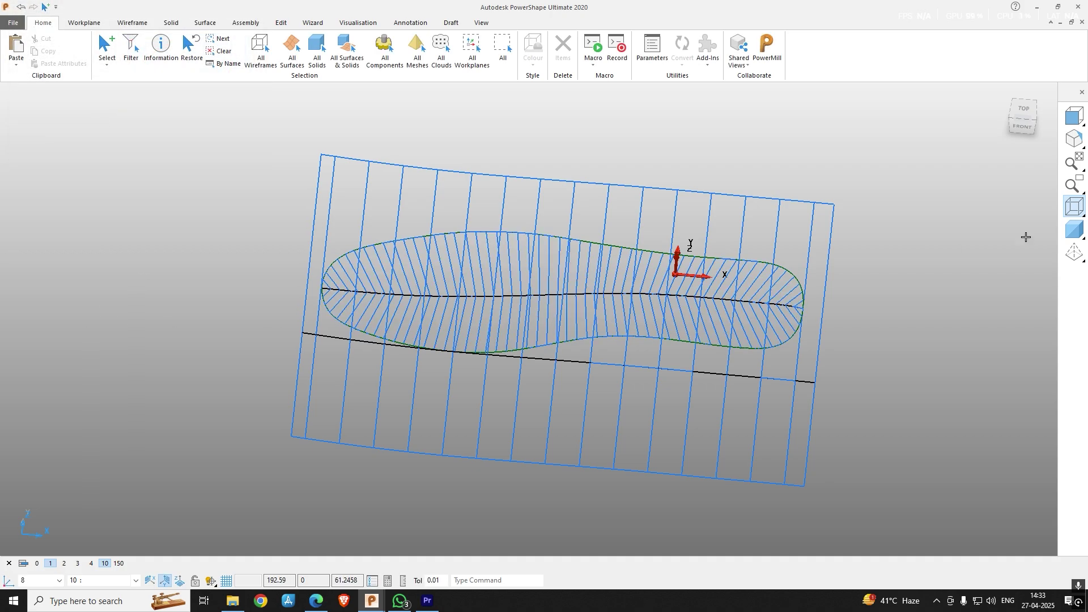
{"action": "left_click", "coordinate": [1076, 231]}
{"action": "mouse_move", "coordinate": [889, 389]}
{"action": "middle_mouse_down"}
{"action": "mouse_move", "coordinate": [652, 445]}
{"action": "mouse_move", "coordinate": [660, 335]}
{"action": "middle_mouse_up"}
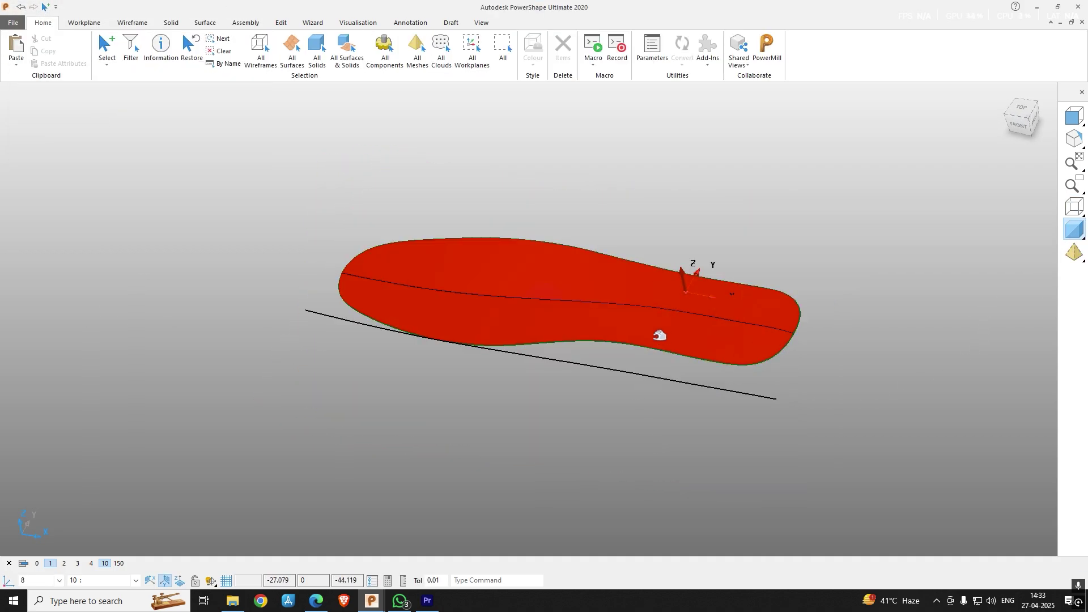
{"action": "right_click", "coordinate": [659, 335]}
{"action": "left_click", "coordinate": [697, 444]}
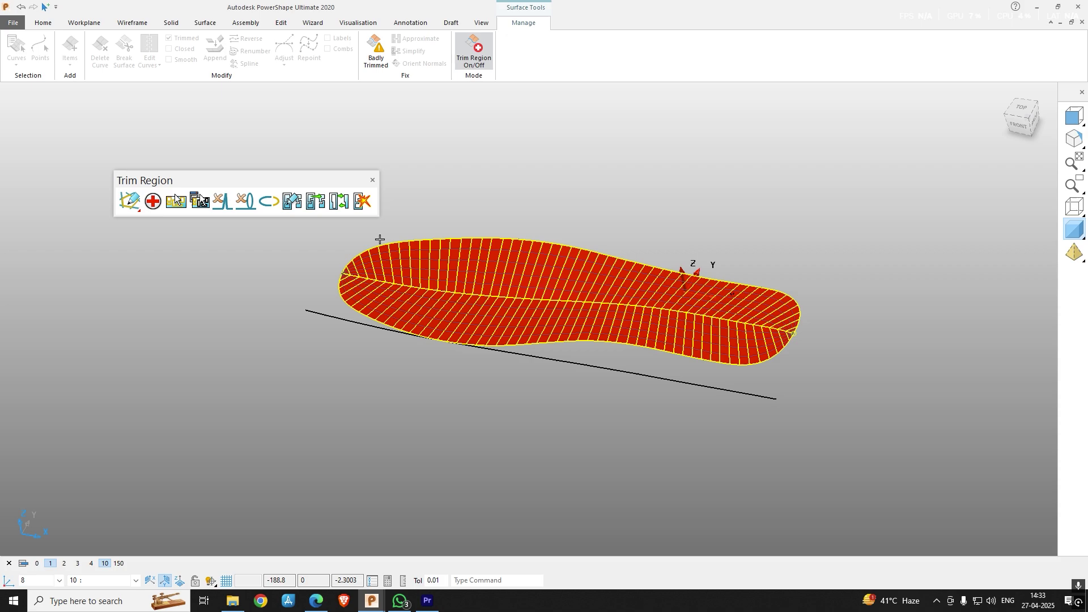
{"action": "left_click", "coordinate": [373, 180]}
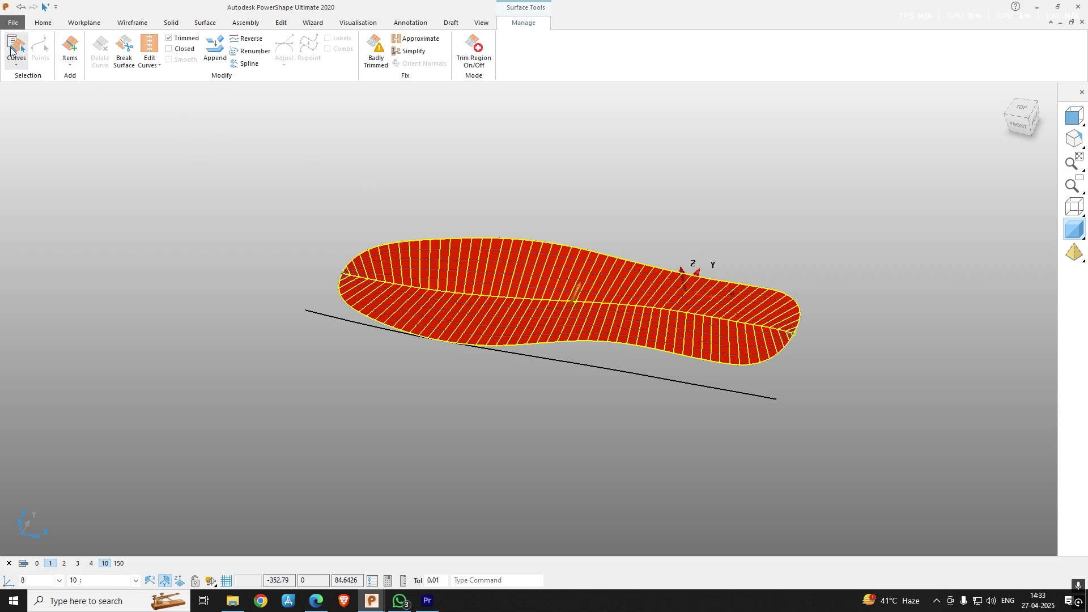
Select all curves of the new sole surface and free their tangents and magnitudes
{"action": "left_click", "coordinate": [12, 51]}
{"action": "left_click", "coordinate": [34, 158]}
{"action": "right_click", "coordinate": [437, 308]}
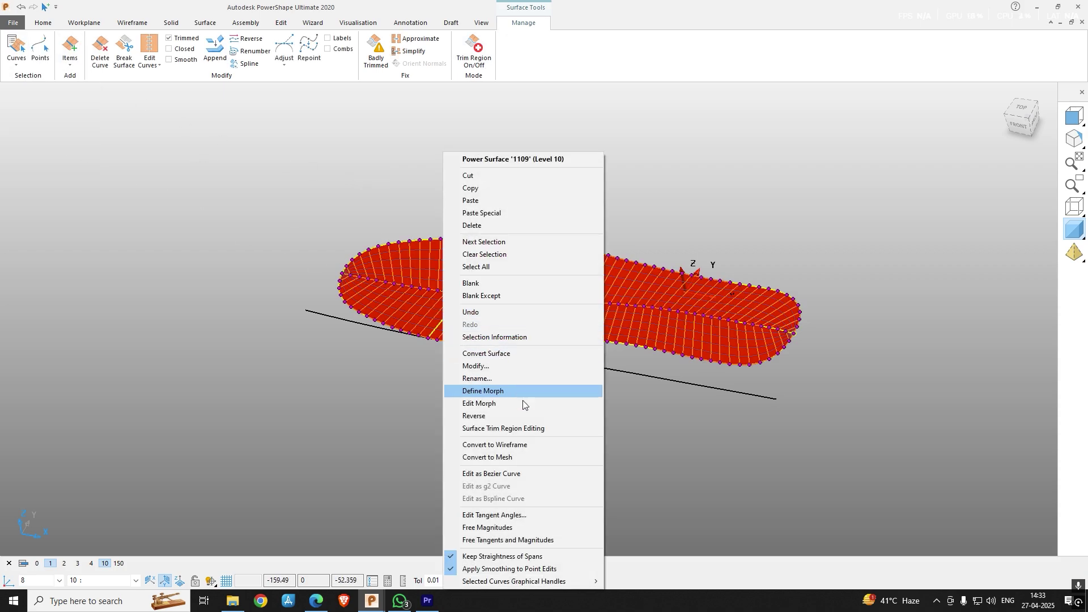
{"action": "left_click", "coordinate": [534, 540]}
{"action": "left_click", "coordinate": [512, 489]}
{"action": "middle_click_drag", "start_coordinate": [335, 432], "coordinate": [383, 384]}
{"action": "scroll", "coordinate": [442, 312], "scroll_direction": "up", "scroll_amount": 2}
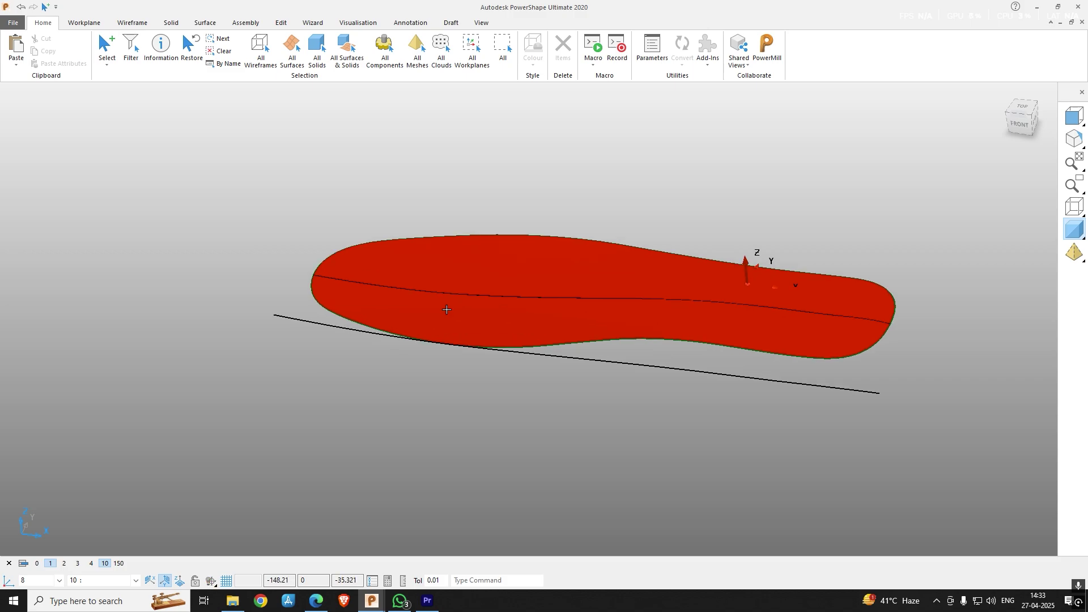
Examine the sole surface's curvature from the front and compare it with the rest of the model by swapping the hidden items
{"action": "left_click", "coordinate": [446, 309]}
{"action": "key", "text": "ctrl+2"}
{"action": "left_click", "coordinate": [428, 366]}
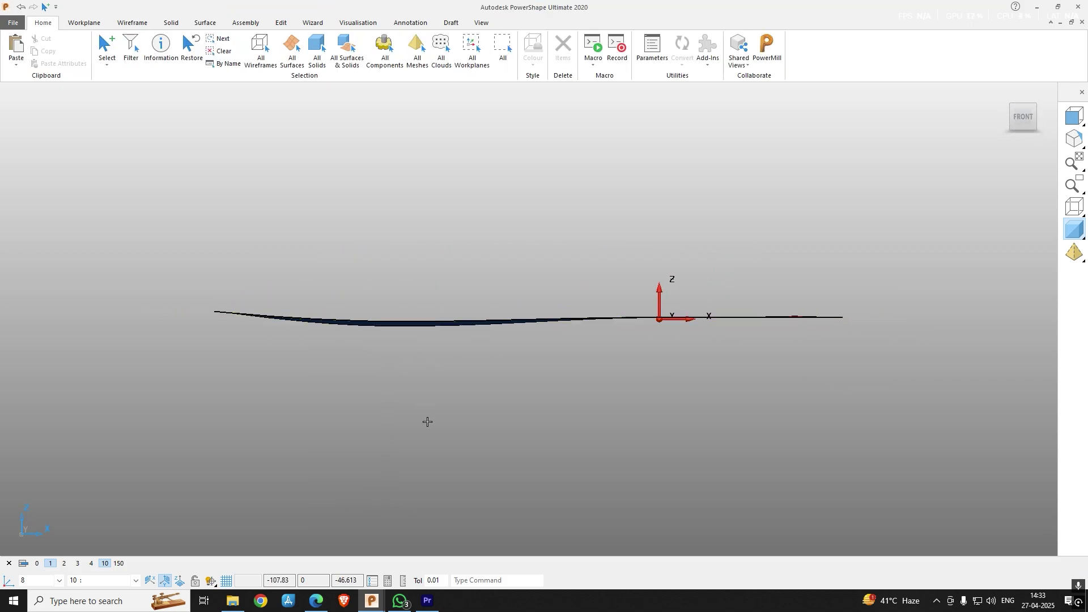
{"action": "middle_click_drag", "start_coordinate": [428, 420], "coordinate": [412, 492]}
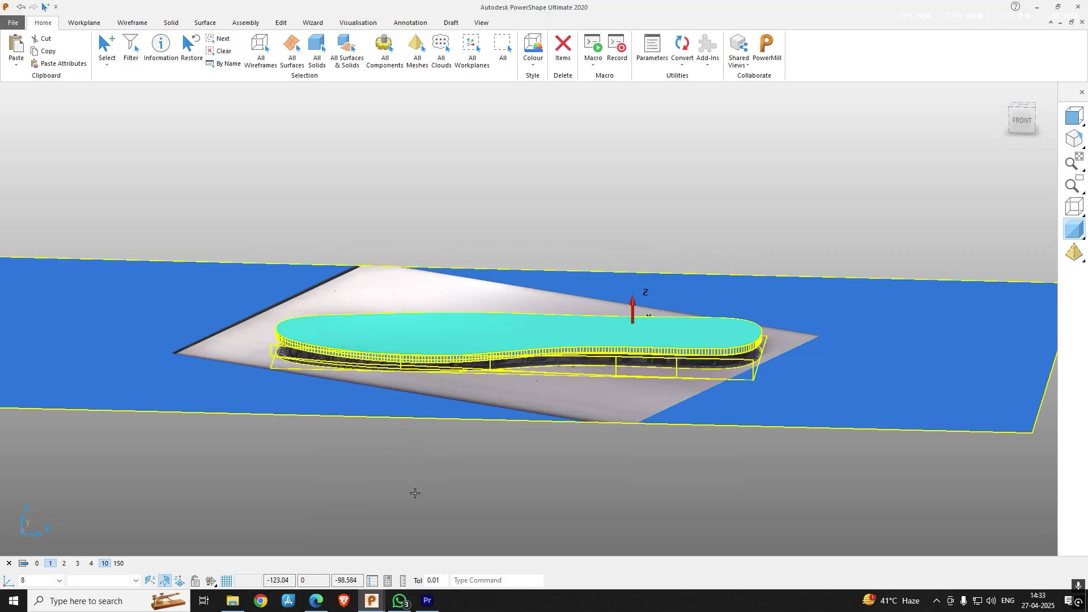
{"action": "left_click", "coordinate": [416, 498]}
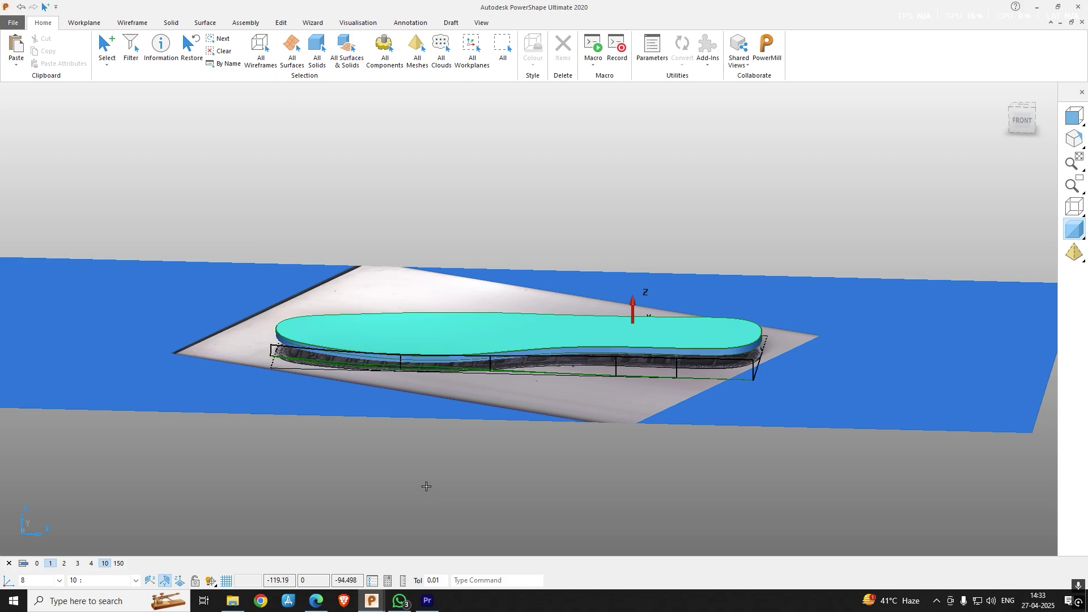
{"action": "middle_click_drag", "start_coordinate": [424, 494], "coordinate": [348, 403]}
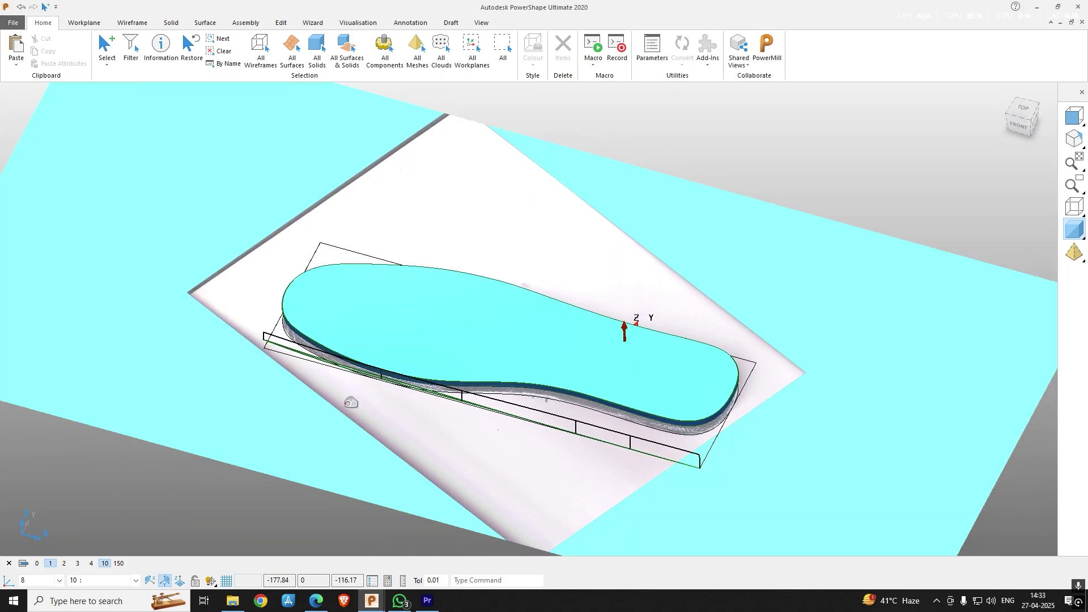
{"action": "key", "text": "ctrl+y"}
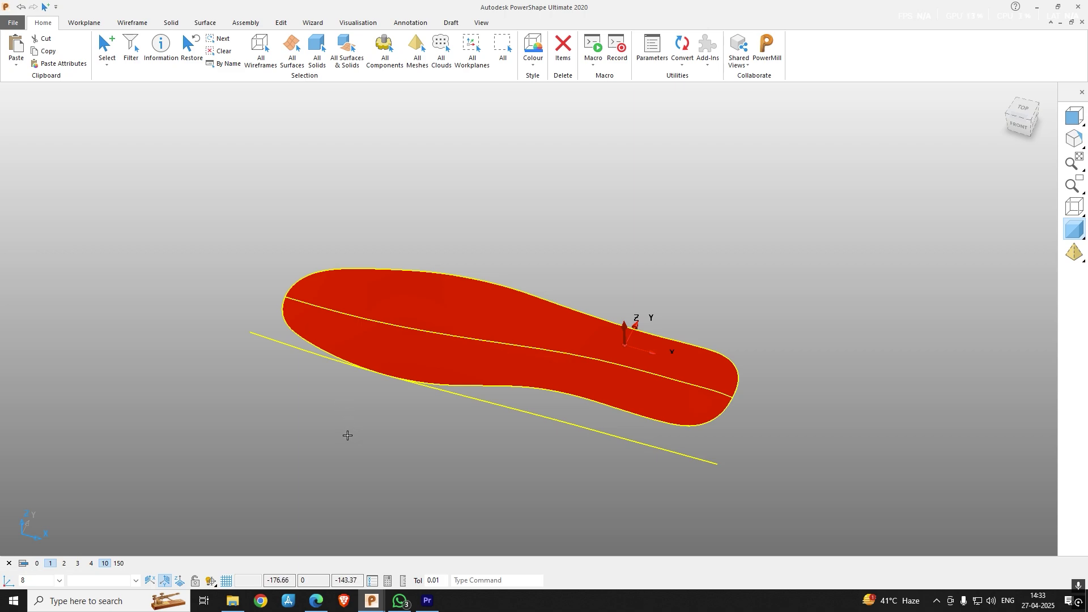
{"action": "key", "text": "ctrl+2"}
{"action": "scroll", "coordinate": [391, 403], "scroll_direction": "down", "scroll_amount": 2}
{"action": "left_click", "coordinate": [391, 403]}
{"action": "middle_click_drag", "start_coordinate": [397, 405], "coordinate": [410, 311]}
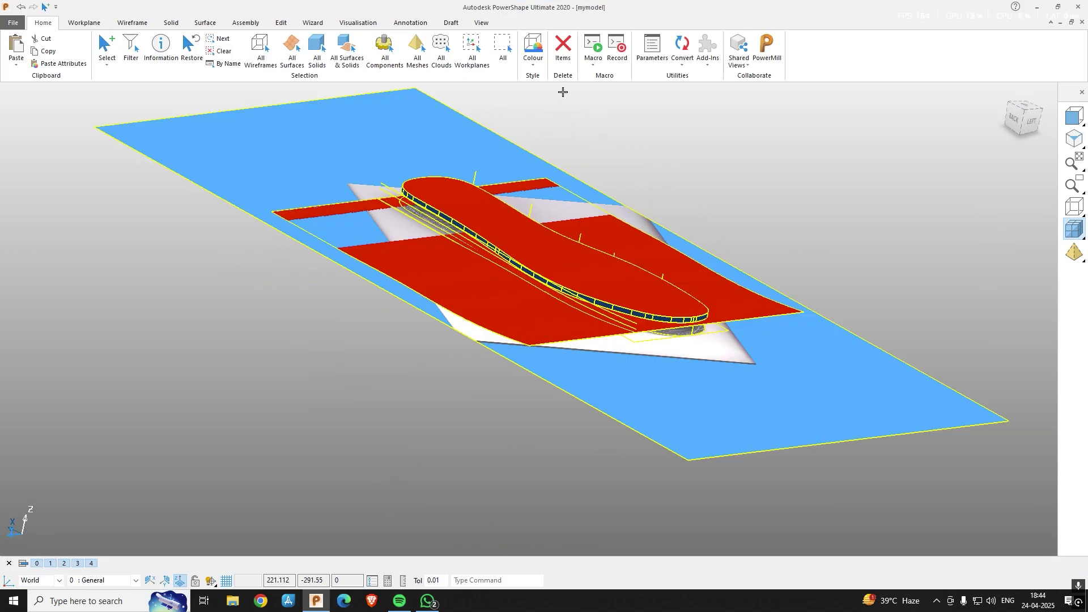
Create one offset copy of the sole outline curve at a distance of -5.5
{"action": "left_click", "coordinate": [696, 209]}
{"action": "middle_click_drag", "start_coordinate": [728, 318], "coordinate": [714, 289]}
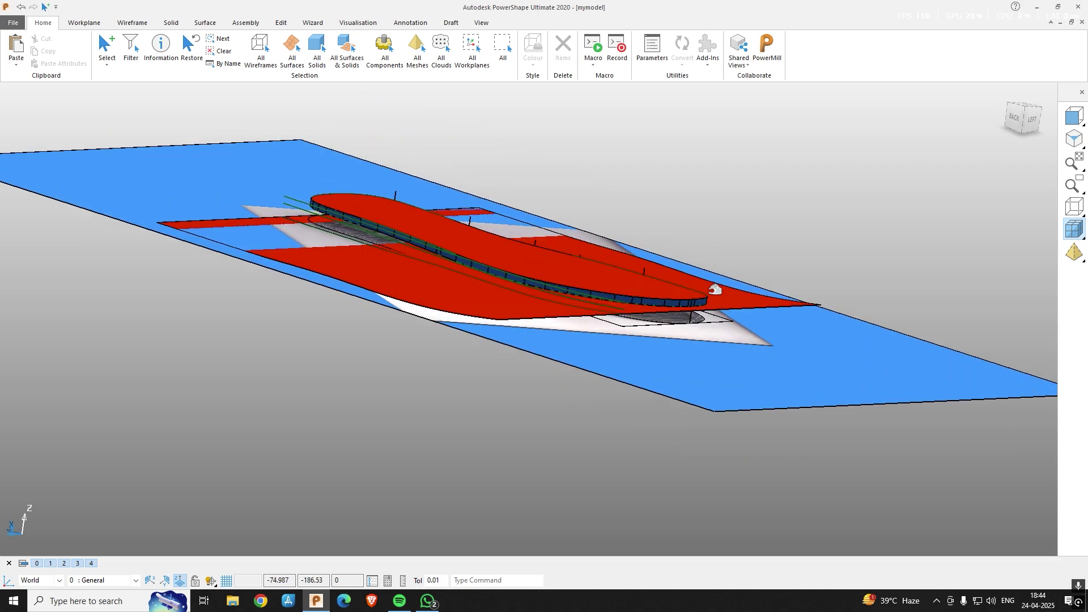
{"action": "scroll", "coordinate": [714, 289], "scroll_direction": "up", "scroll_amount": 4}
{"action": "middle_click_drag", "start_coordinate": [656, 318], "coordinate": [607, 398]}
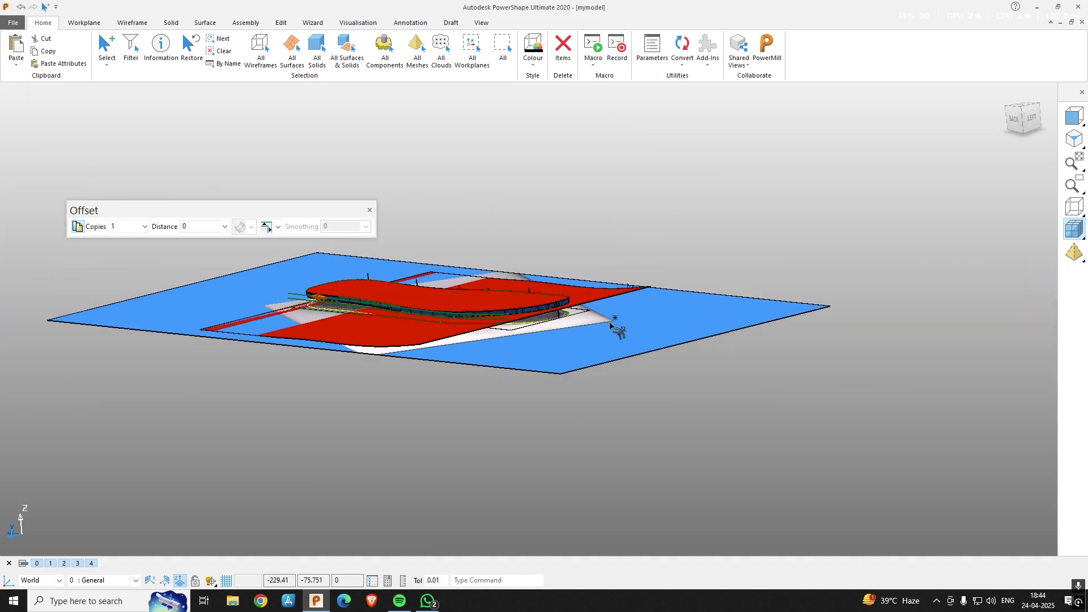
{"action": "middle_click_drag", "start_coordinate": [614, 321], "coordinate": [432, 181]}
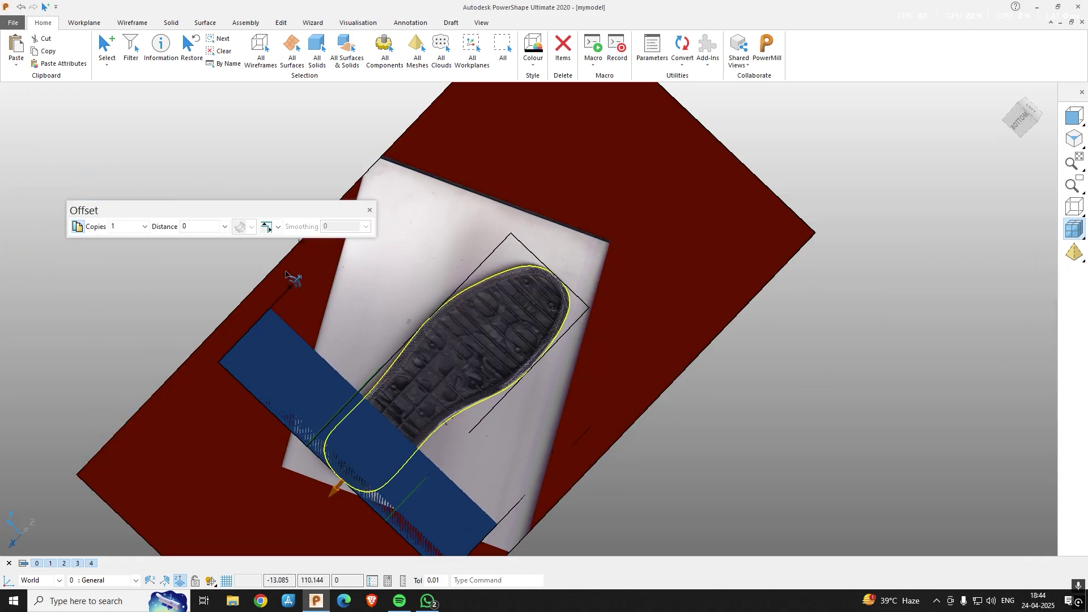
{"action": "left_click", "coordinate": [212, 230]}
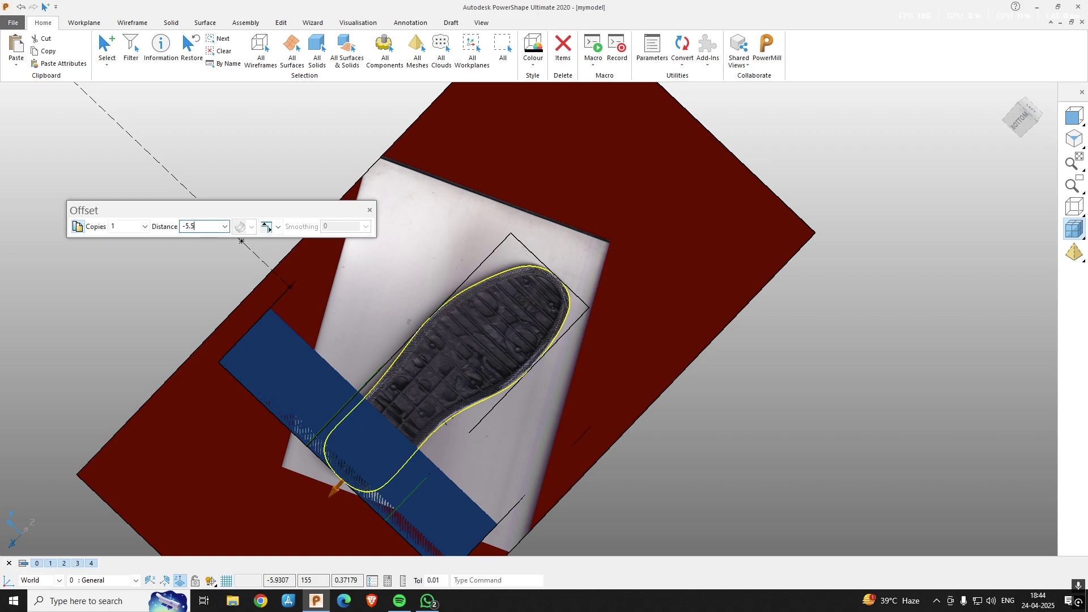
{"action": "key", "text": "Return"}
{"action": "key", "text": "Escape"}
Limit the lower side-profile surface with the offset outline curve, keeping the portion inside it
{"action": "scroll", "coordinate": [554, 321], "scroll_direction": "up", "scroll_amount": 3}
{"action": "left_click", "coordinate": [520, 244]}
{"action": "scroll", "coordinate": [451, 271], "scroll_direction": "down", "scroll_amount": 5}
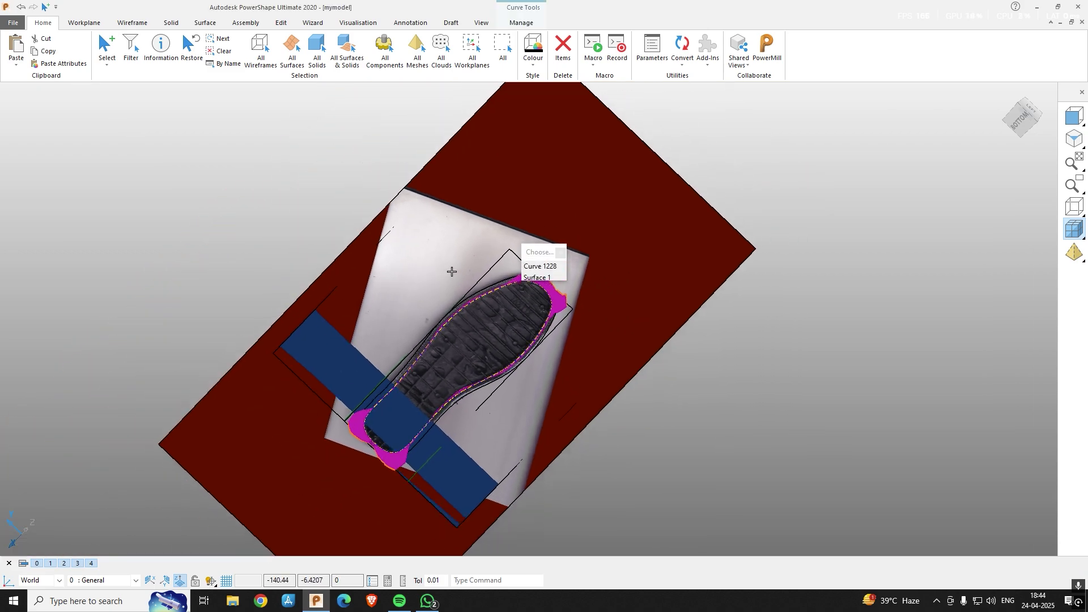
{"action": "middle_click_drag", "start_coordinate": [452, 271], "coordinate": [552, 459]}
{"action": "key", "text": "alt+l"}
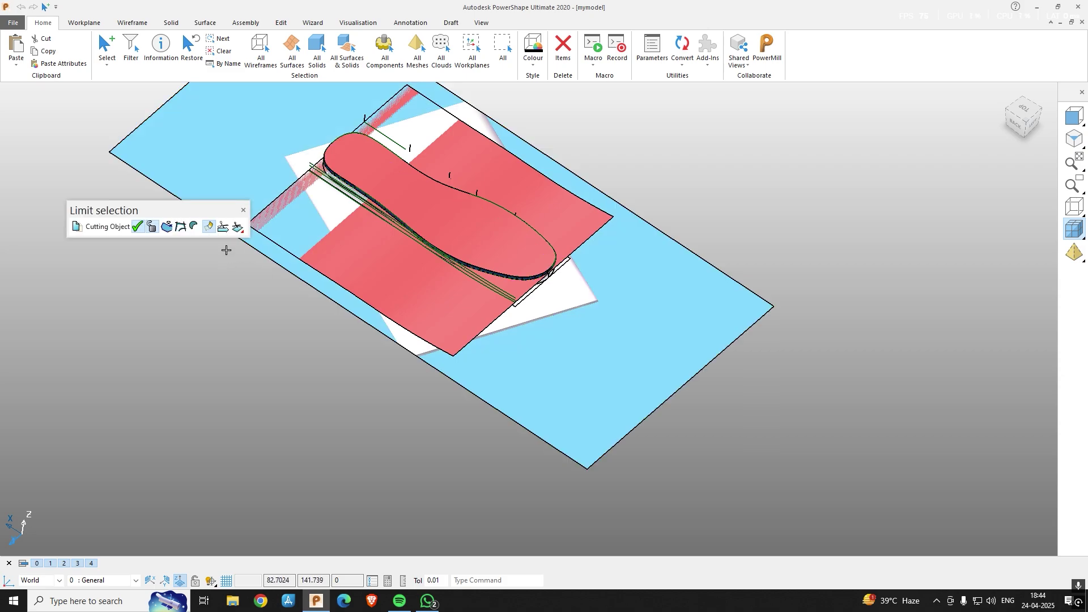
{"action": "left_click", "coordinate": [449, 316]}
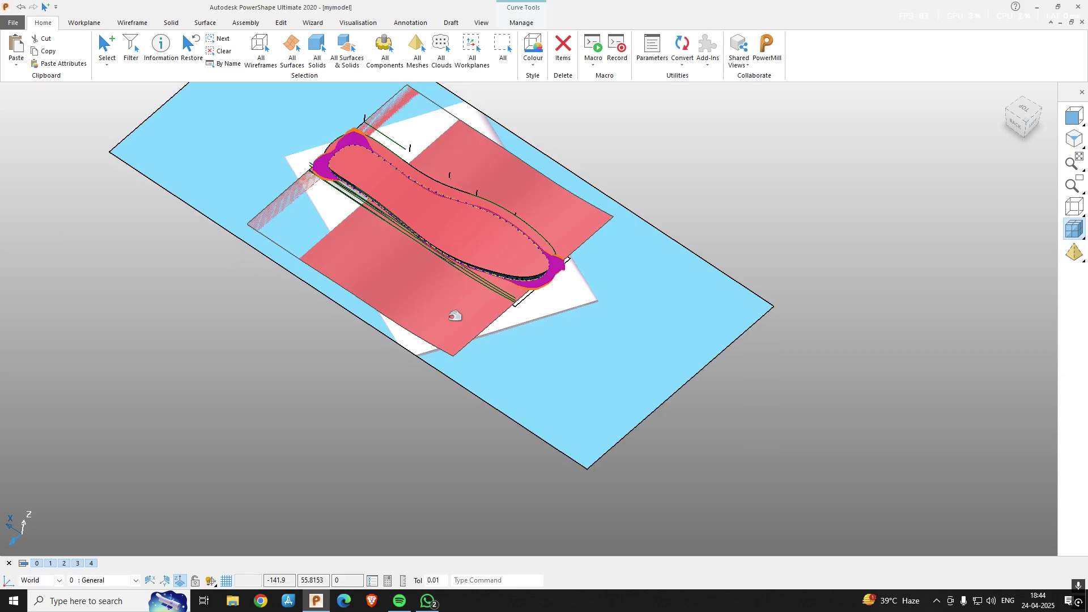
{"action": "double_click", "coordinate": [454, 315]}
{"action": "middle_click_drag", "start_coordinate": [453, 315], "coordinate": [544, 287]}
{"action": "scroll", "coordinate": [420, 313], "scroll_direction": "up", "scroll_amount": 3}
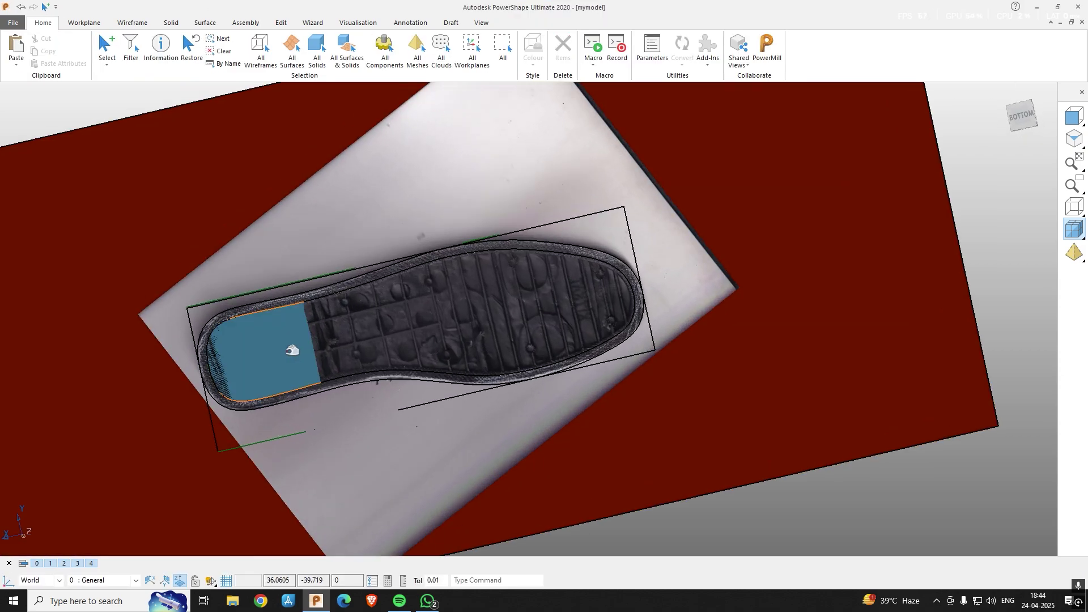
Isolate the trimmed lower surface, the contoured sole surface and its side wall by hiding everything else
{"action": "left_click", "coordinate": [290, 351]}
{"action": "middle_click_drag", "start_coordinate": [289, 350], "coordinate": [391, 412]}
{"action": "scroll", "coordinate": [482, 415], "scroll_direction": "up", "scroll_amount": 4}
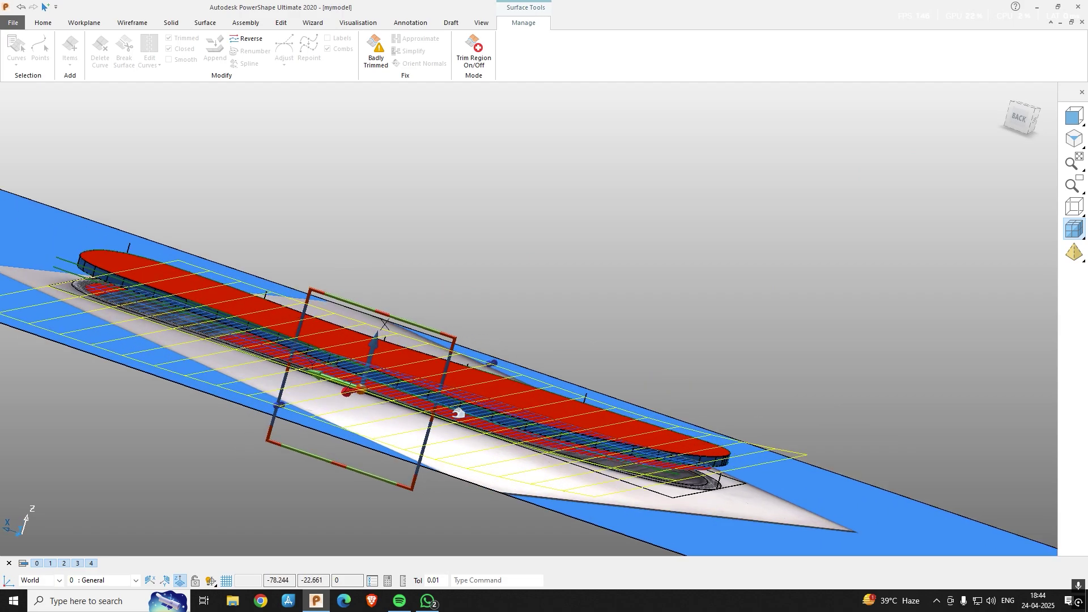
{"action": "left_click", "coordinate": [500, 409]}
{"action": "middle_click_drag", "start_coordinate": [504, 419], "coordinate": [524, 387]}
{"action": "scroll", "coordinate": [504, 429], "scroll_direction": "up", "scroll_amount": 6}
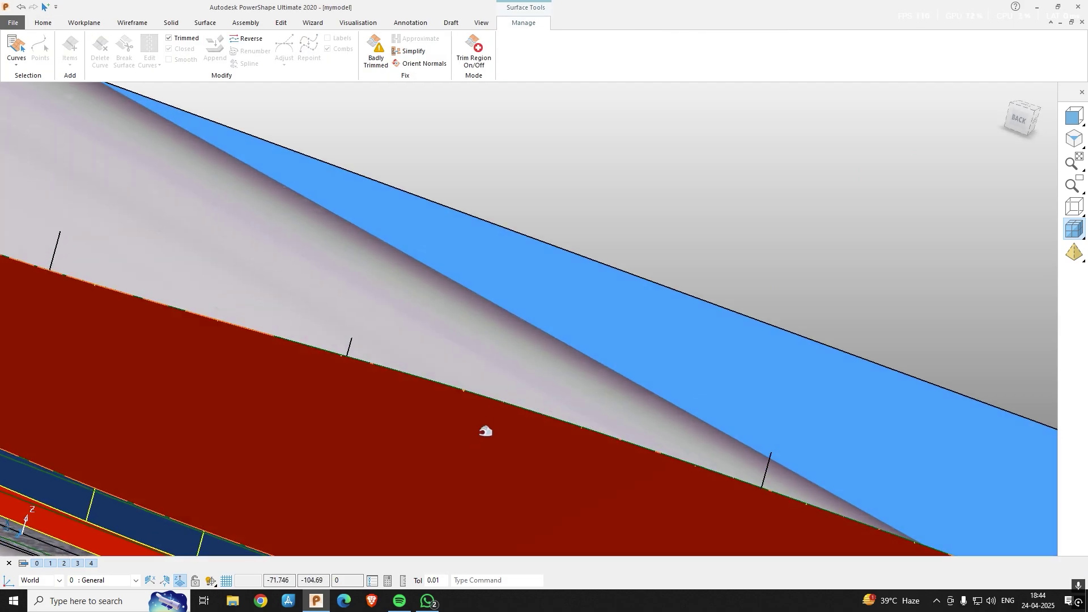
{"action": "left_click", "coordinate": [484, 432], "text": "shift"}
{"action": "scroll", "coordinate": [479, 432], "scroll_direction": "down", "scroll_amount": 3}
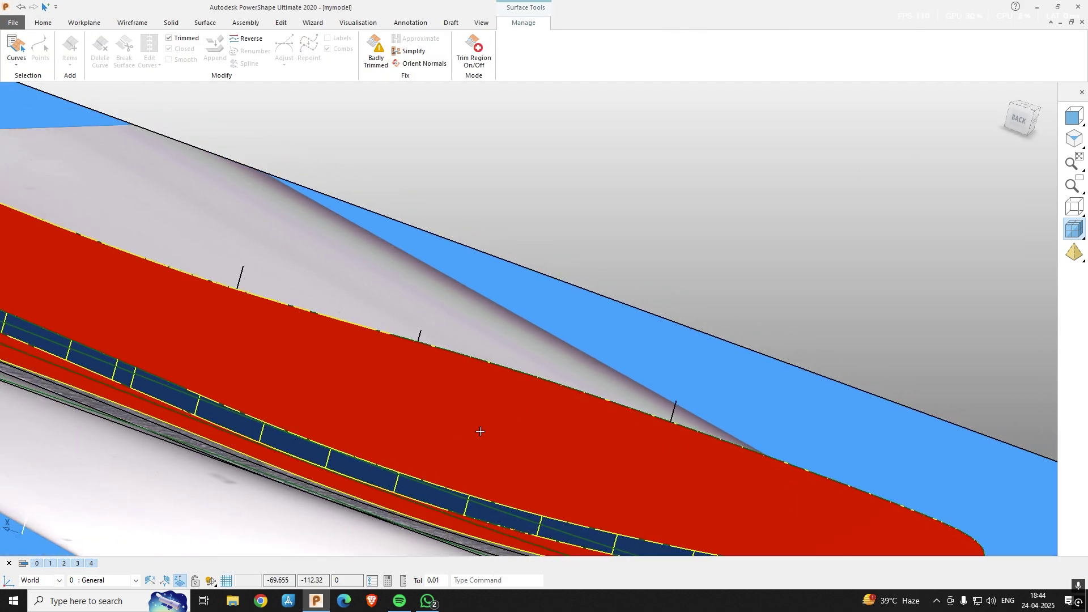
{"action": "key", "text": "ctrl+k"}
{"action": "scroll", "coordinate": [454, 392], "scroll_direction": "down", "scroll_amount": 6}
{"action": "left_click", "coordinate": [370, 470]}
{"action": "middle_click_drag", "start_coordinate": [370, 470], "coordinate": [442, 248]}
{"action": "scroll", "coordinate": [422, 253], "scroll_direction": "up", "scroll_amount": 3}
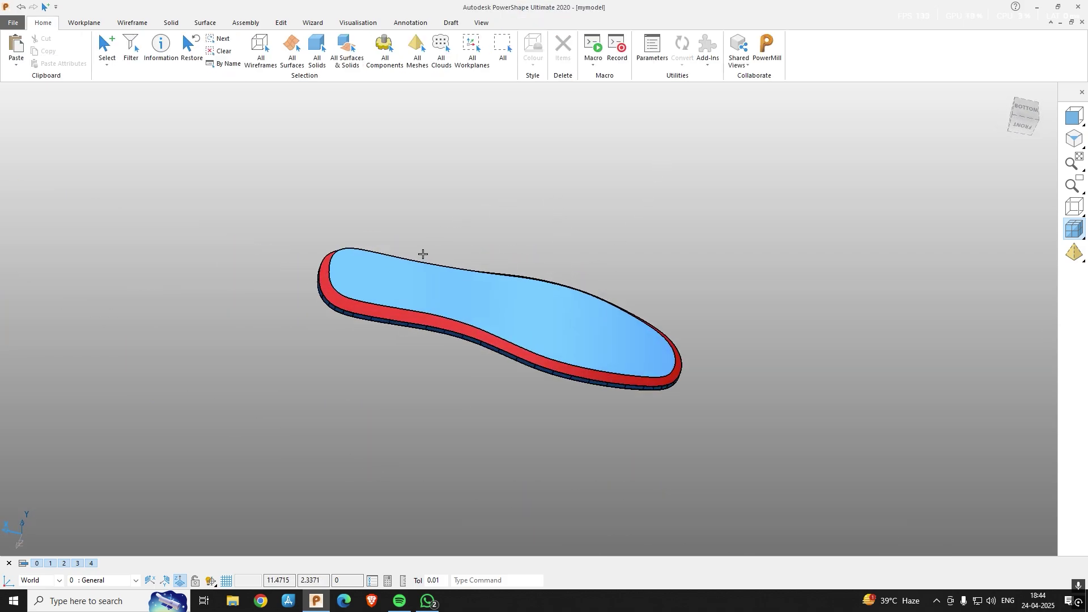
Create a composite curve around the trimmed lower surface's edge and extrude it into a wall surface passing through the sole surface
{"action": "left_click", "coordinate": [402, 302], "text": "alt"}
{"action": "key", "text": "Return"}
{"action": "middle_click_drag", "start_coordinate": [391, 310], "coordinate": [404, 279]}
{"action": "left_click", "coordinate": [200, 26]}
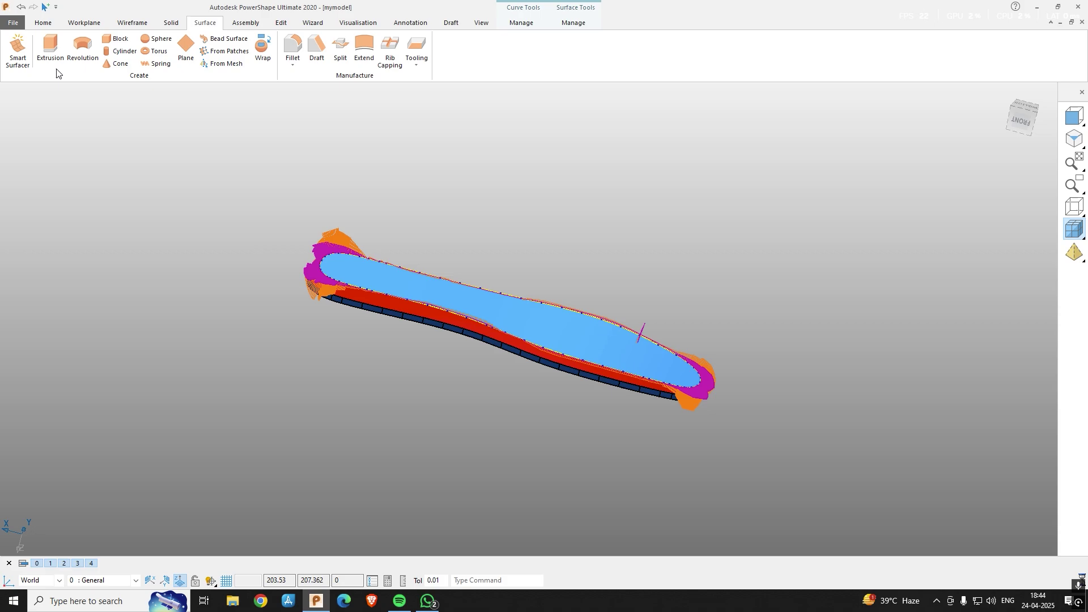
{"action": "left_click", "coordinate": [50, 48]}
{"action": "scroll", "coordinate": [413, 311], "scroll_direction": "up", "scroll_amount": 3}
{"action": "left_click", "coordinate": [352, 372]}
Limit the extruded wall against the contoured sole surface, choosing the solution that keeps the wall between both surfaces
{"action": "key", "text": "ctrl+l"}
{"action": "scroll", "coordinate": [392, 295], "scroll_direction": "up", "scroll_amount": 4}
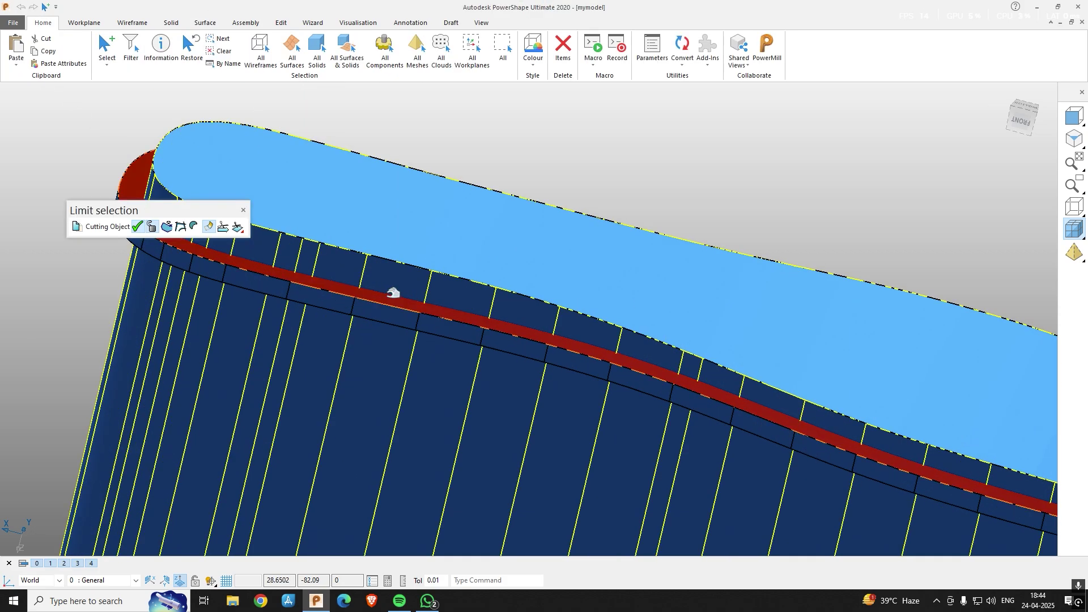
{"action": "left_click", "coordinate": [408, 304]}
{"action": "left_click", "coordinate": [225, 229]}
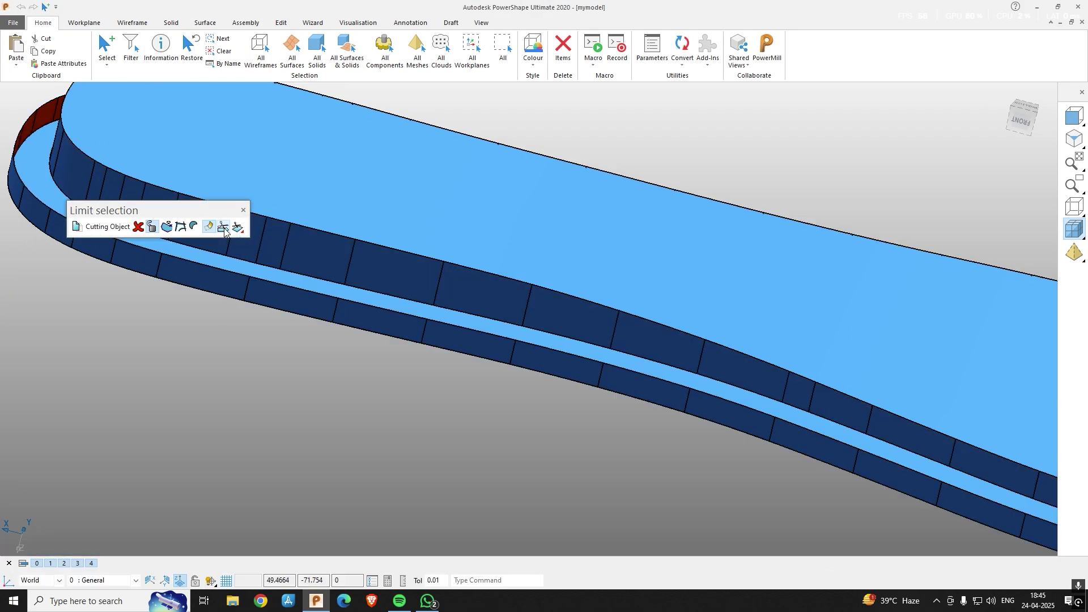
{"action": "left_click", "coordinate": [225, 229]}
{"action": "left_click", "coordinate": [243, 210]}
{"action": "scroll", "coordinate": [260, 346], "scroll_direction": "down", "scroll_amount": 3}
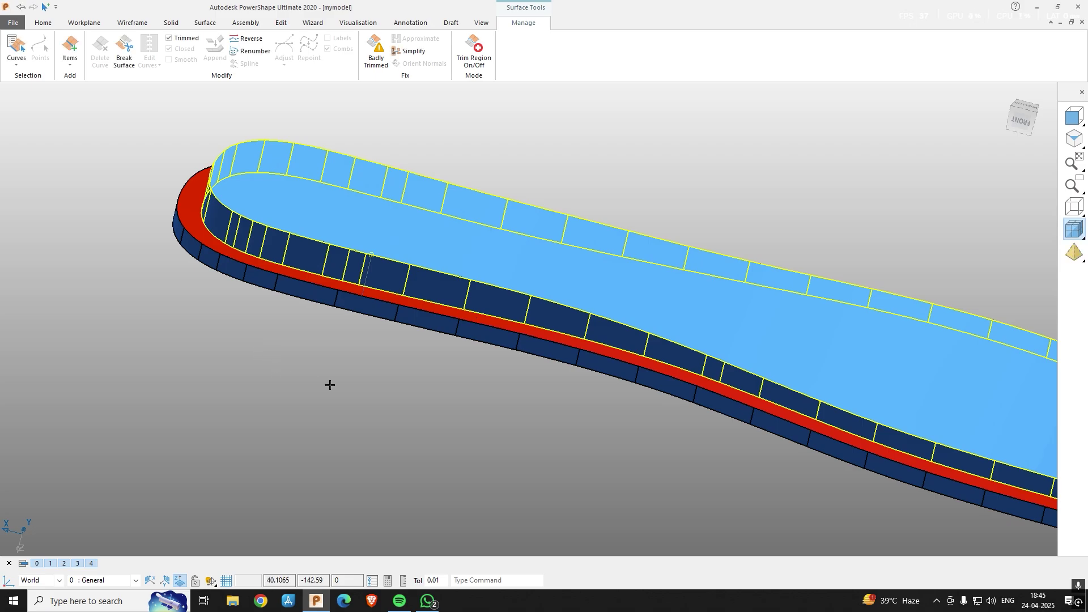
{"action": "scroll", "coordinate": [330, 384], "scroll_direction": "down", "scroll_amount": 3}
{"action": "left_click", "coordinate": [293, 299]}
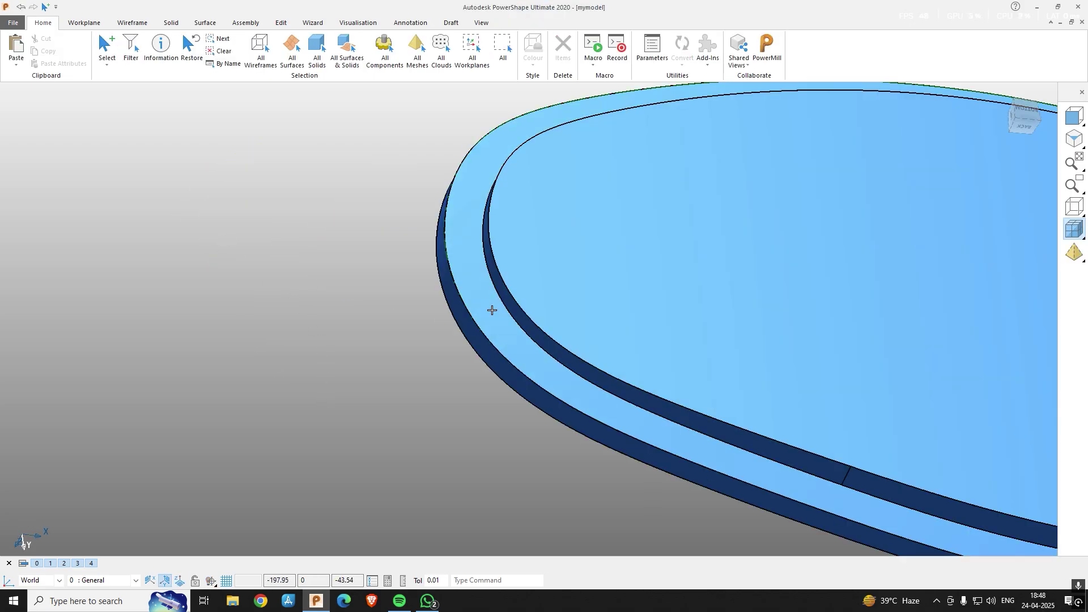
Turn the contoured sole surface and its outer side wall into a solid
{"action": "middle_click_drag", "start_coordinate": [492, 310], "coordinate": [498, 258]}
{"action": "left_click", "coordinate": [498, 259]}
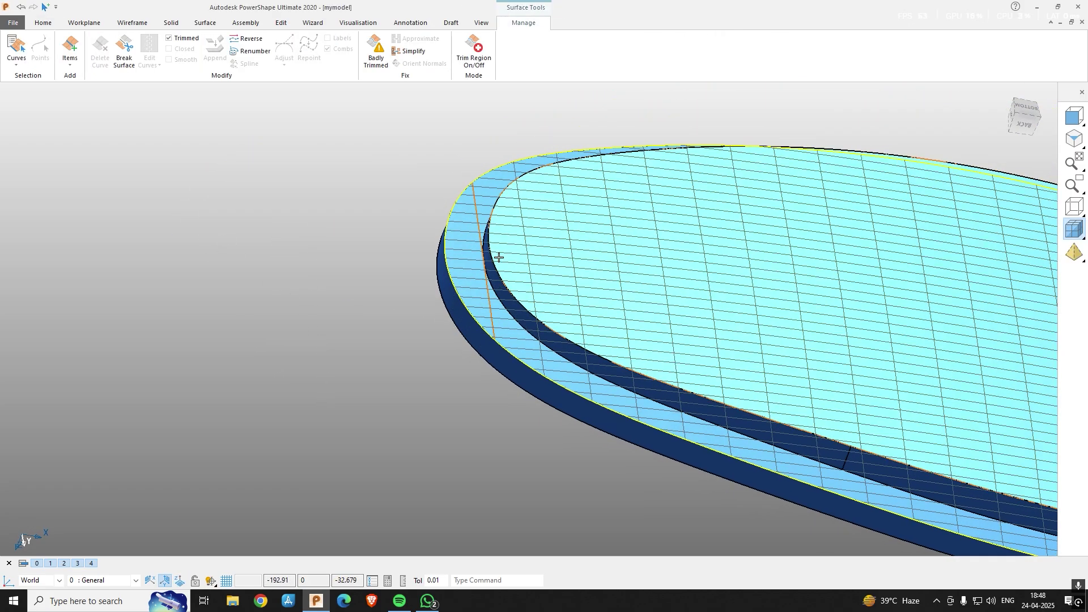
{"action": "key", "text": "ctrl+5"}
{"action": "key", "text": "ctrl+2"}
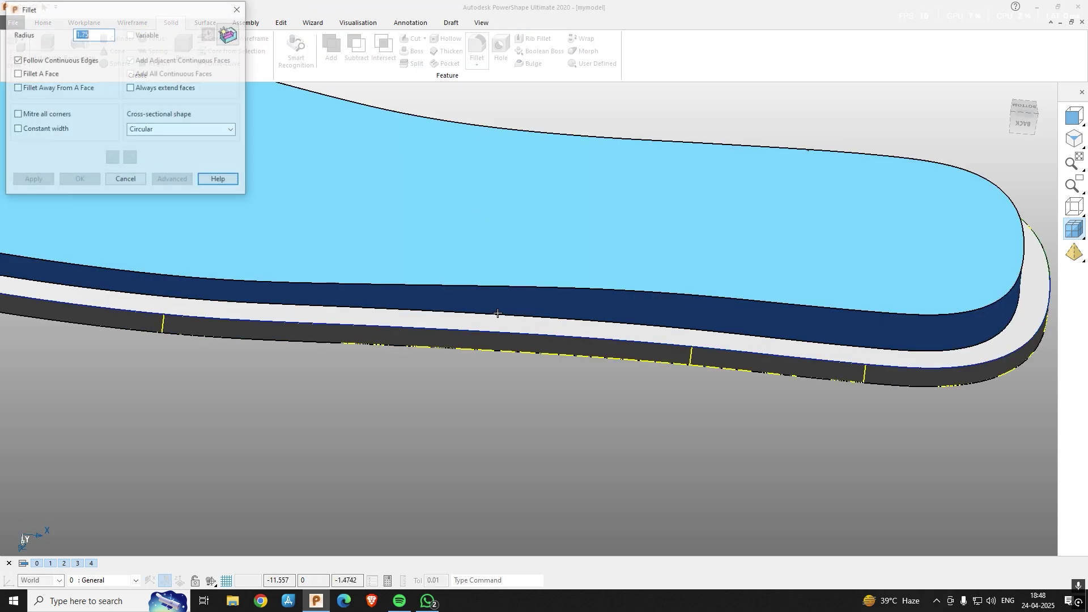
{"action": "scroll", "coordinate": [498, 326], "scroll_direction": "up", "scroll_amount": 2}
{"action": "scroll", "coordinate": [498, 329], "scroll_direction": "down", "scroll_amount": 2}
{"action": "scroll", "coordinate": [498, 328], "scroll_direction": "down", "scroll_amount": 3}
{"action": "middle_click_drag", "start_coordinate": [539, 372], "coordinate": [889, 320]}
{"action": "scroll", "coordinate": [831, 403], "scroll_direction": "up", "scroll_amount": 3}
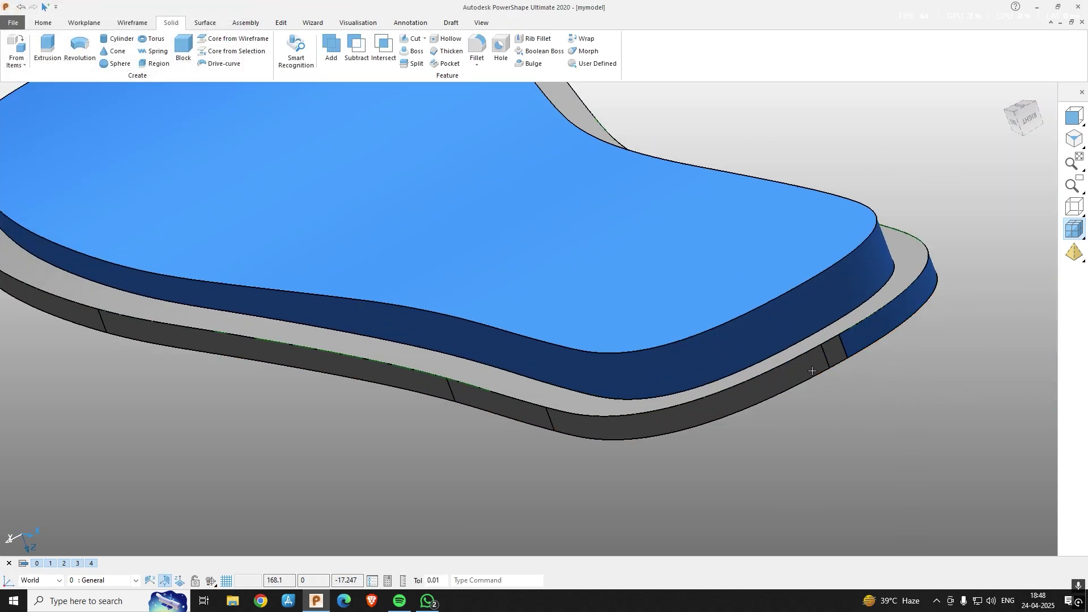
Sew the remaining side-wall surface at the sole's end onto the rim solid
{"action": "left_click", "coordinate": [815, 366]}
{"action": "left_click", "coordinate": [773, 370]}
{"action": "scroll", "coordinate": [772, 374], "scroll_direction": "down", "scroll_amount": 3}
{"action": "middle_click_drag", "start_coordinate": [704, 357], "coordinate": [693, 371]}
{"action": "scroll", "coordinate": [693, 371], "scroll_direction": "up", "scroll_amount": 2}
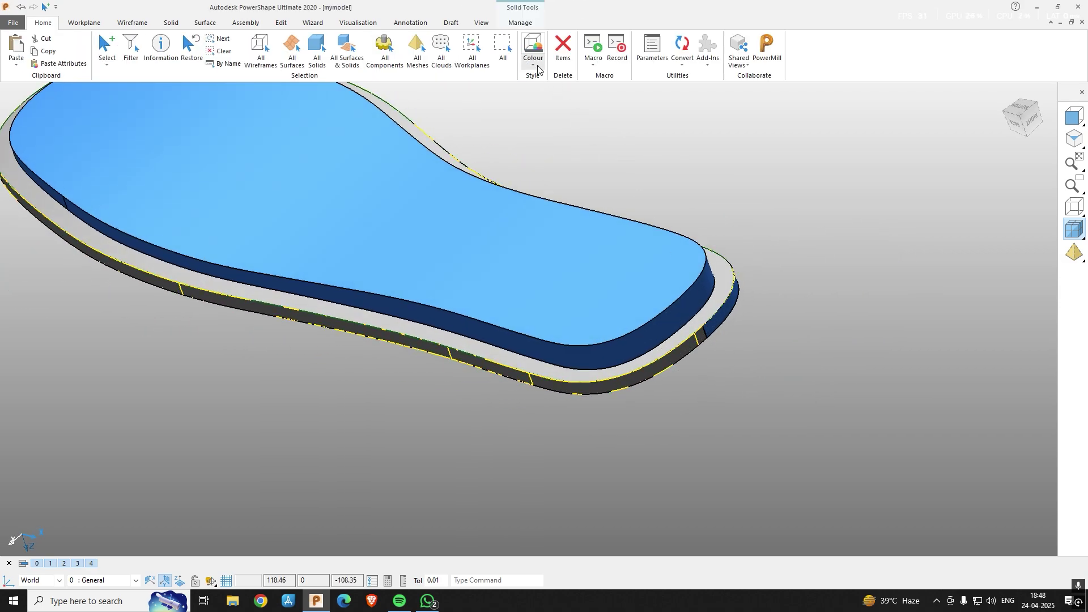
{"action": "left_click", "coordinate": [521, 23]}
{"action": "left_click", "coordinate": [334, 52]}
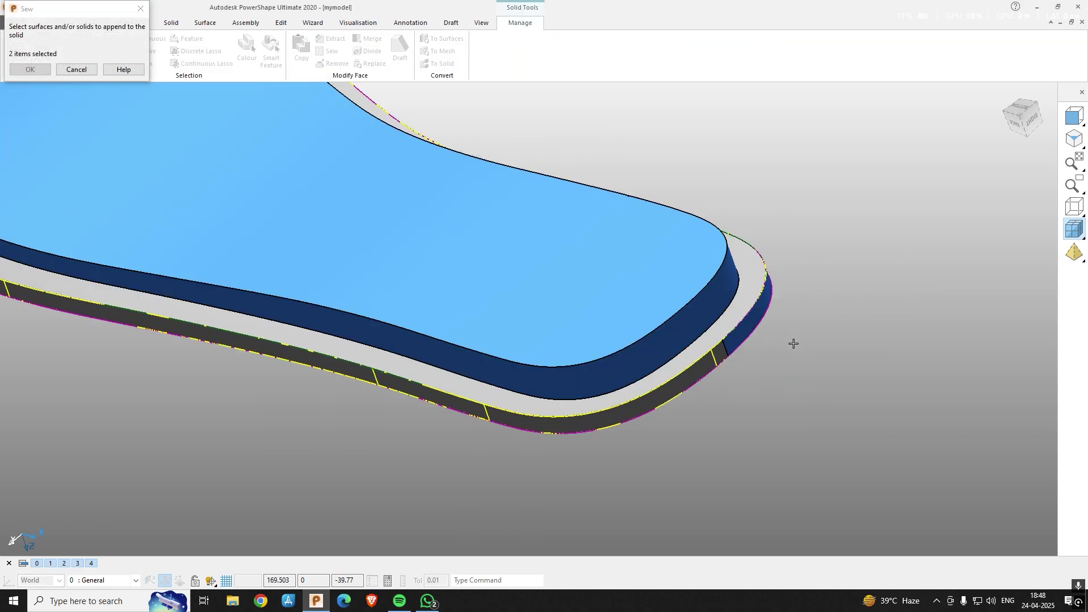
{"action": "scroll", "coordinate": [792, 342], "scroll_direction": "down", "scroll_amount": 2}
{"action": "middle_click_drag", "start_coordinate": [774, 357], "coordinate": [602, 341]}
{"action": "scroll", "coordinate": [250, 447], "scroll_direction": "up", "scroll_amount": 3}
{"action": "scroll", "coordinate": [344, 384], "scroll_direction": "up", "scroll_amount": 2}
{"action": "left_click", "coordinate": [353, 350]}
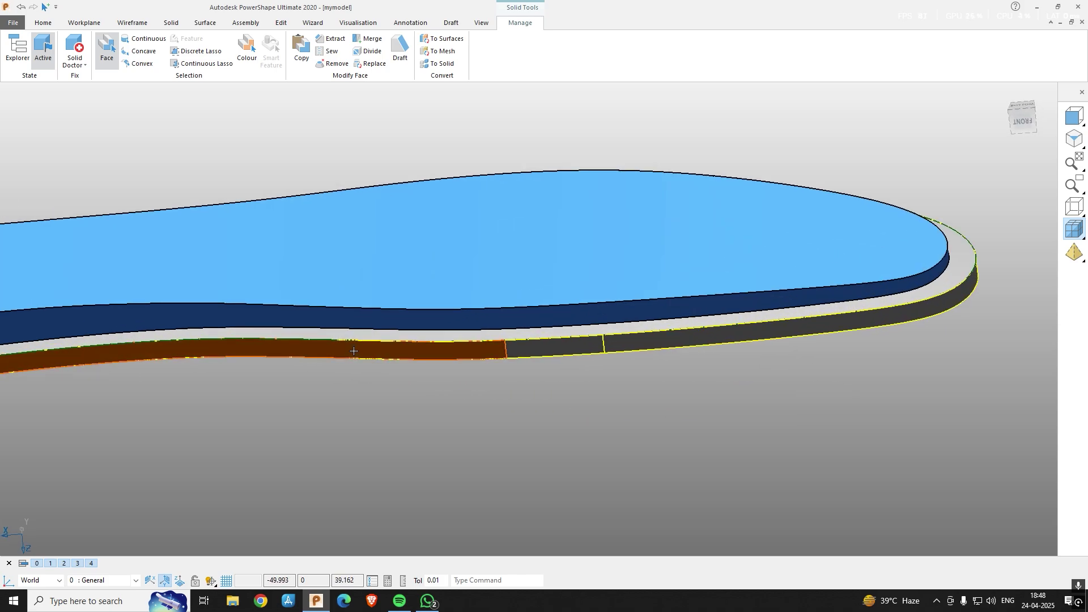
{"action": "left_click", "coordinate": [354, 350]}
Fillet the rim solid's outer edge with a 1.75 radius, following continuous edges
{"action": "scroll", "coordinate": [294, 311], "scroll_direction": "down", "scroll_amount": 2}
{"action": "middle_click_drag", "start_coordinate": [295, 311], "coordinate": [668, 351]}
{"action": "left_click", "coordinate": [171, 22]}
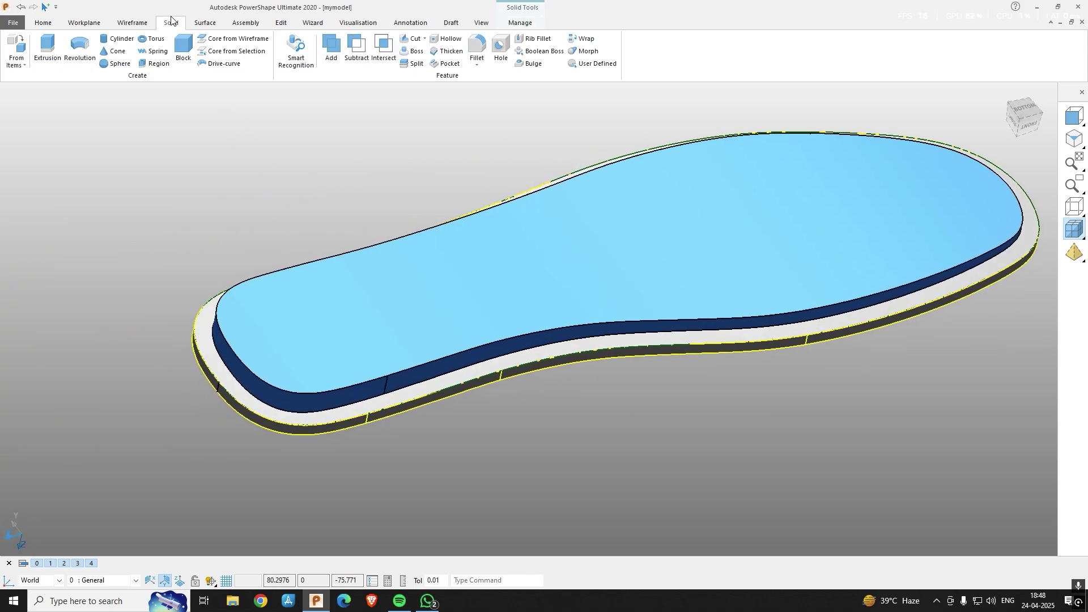
{"action": "left_click", "coordinate": [476, 52]}
{"action": "scroll", "coordinate": [255, 439], "scroll_direction": "up", "scroll_amount": 1}
{"action": "left_click", "coordinate": [255, 404]}
{"action": "scroll", "coordinate": [238, 436], "scroll_direction": "down", "scroll_amount": 1}
{"action": "key", "text": "Return"}
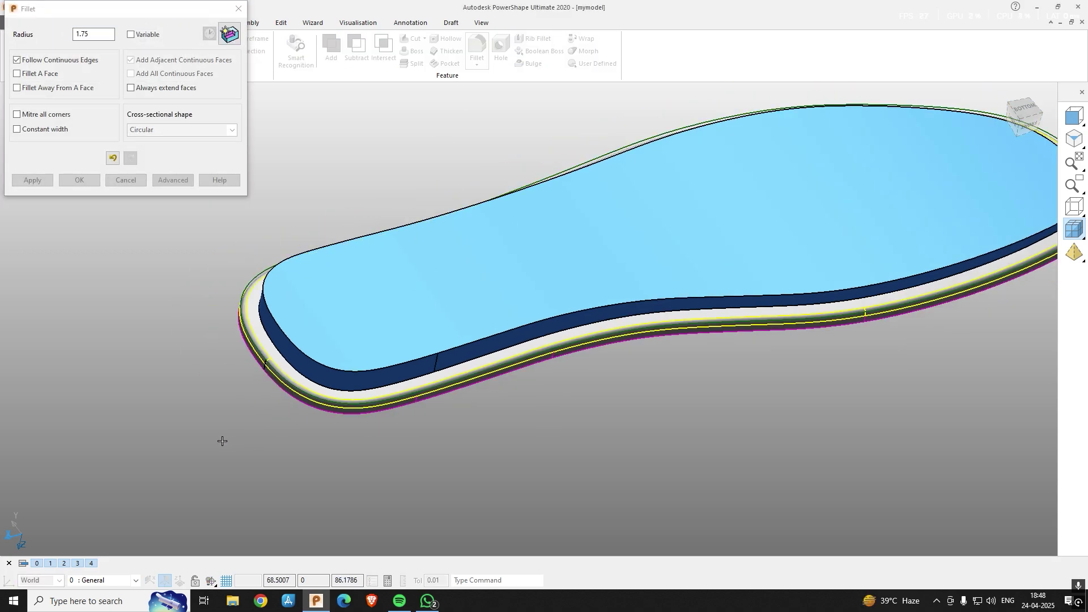
Change the rim fillet's radius to 2 and finish the fillet
{"action": "scroll", "coordinate": [474, 418], "scroll_direction": "down", "scroll_amount": 2}
{"action": "middle_click_drag", "start_coordinate": [474, 417], "coordinate": [439, 391]}
{"action": "left_click_drag", "start_coordinate": [105, 40], "coordinate": [64, 36]}
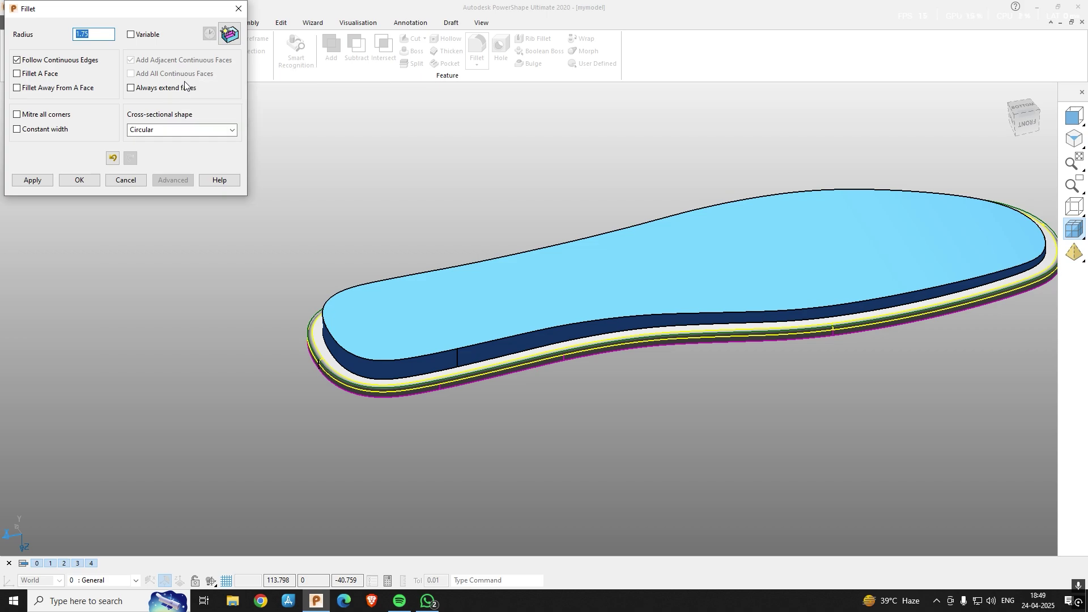
{"action": "scroll", "coordinate": [306, 213], "scroll_direction": "up", "scroll_amount": 2}
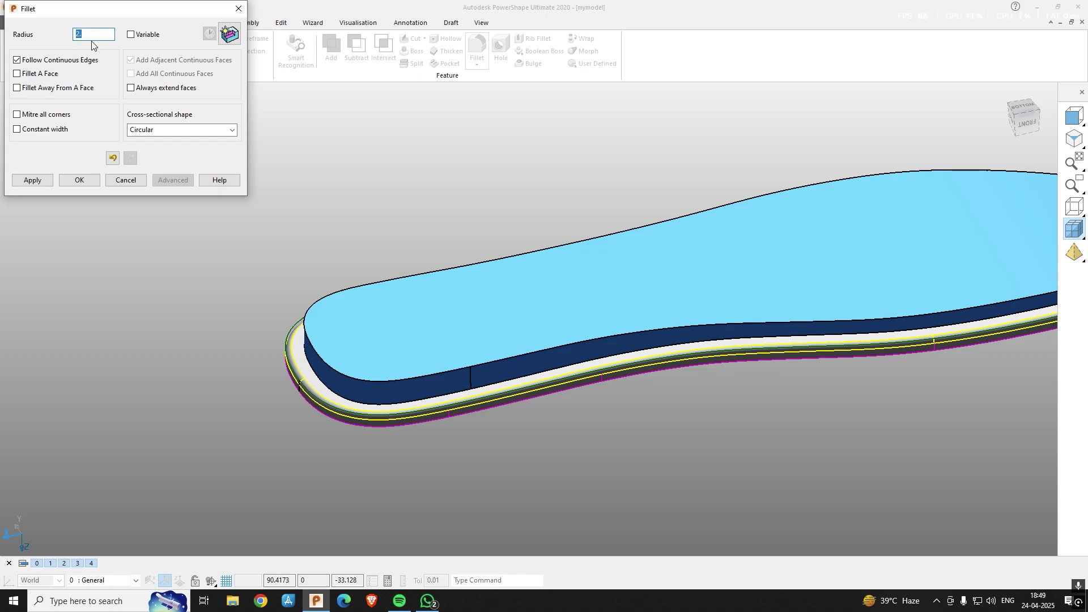
{"action": "key", "text": "Return"}
{"action": "middle_click_drag", "start_coordinate": [355, 194], "coordinate": [347, 153]}
{"action": "left_click", "coordinate": [283, 319]}
Create a composite curve along the inner wall's edge where it meets the rim solid
{"action": "key", "text": "ctrl+2"}
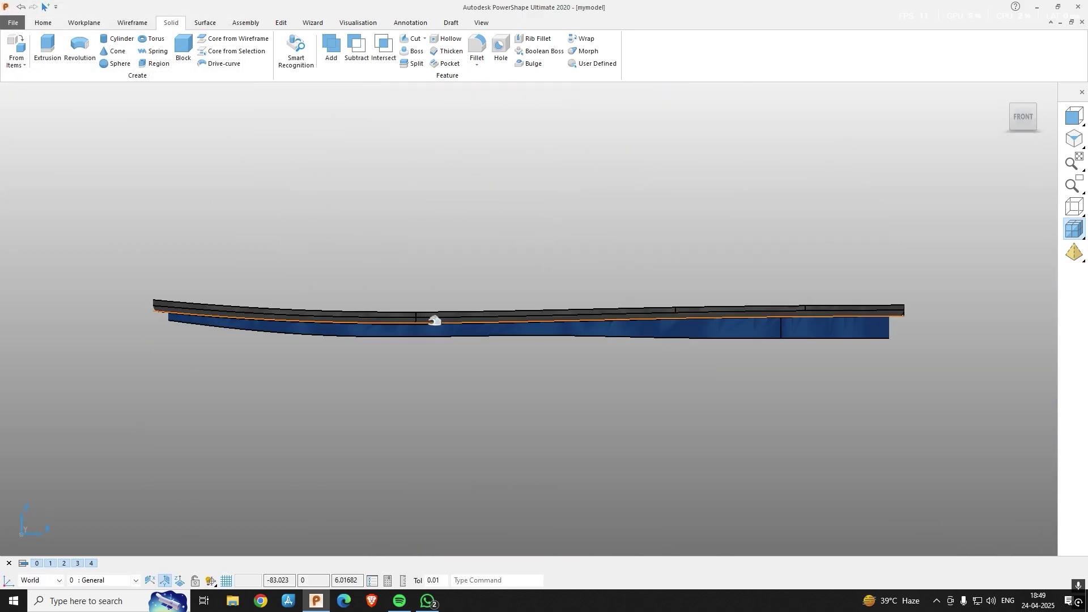
{"action": "middle_click_drag", "start_coordinate": [435, 321], "coordinate": [391, 316], "text": "shift"}
{"action": "scroll", "coordinate": [453, 392], "scroll_direction": "down", "scroll_amount": 1}
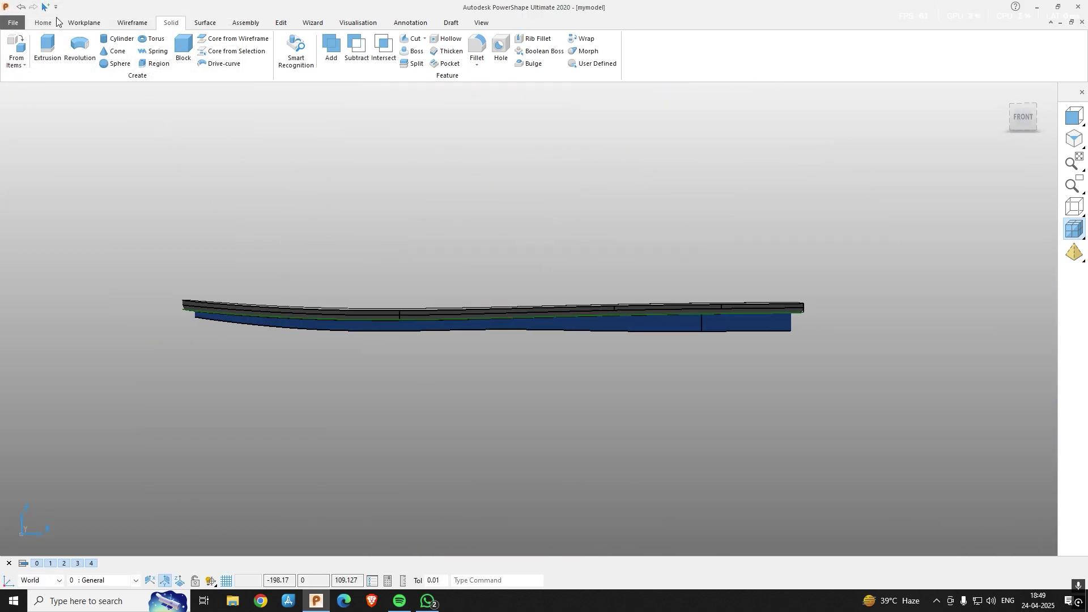
{"action": "left_click", "coordinate": [55, 22]}
{"action": "middle_click_drag", "start_coordinate": [404, 172], "coordinate": [804, 305]}
{"action": "scroll", "coordinate": [804, 311], "scroll_direction": "up", "scroll_amount": 1}
{"action": "left_click", "coordinate": [803, 313]}
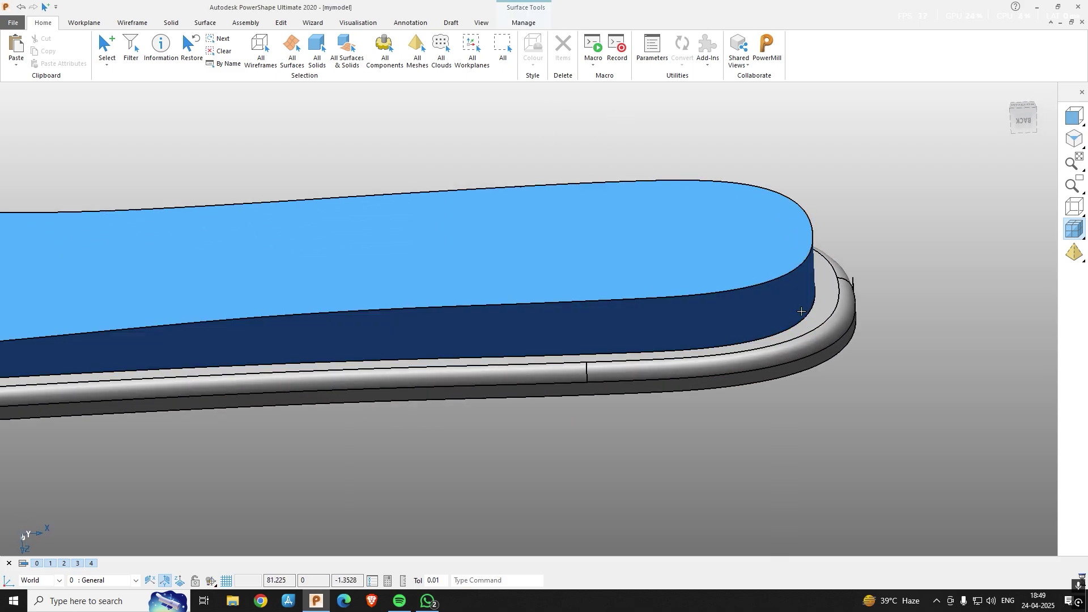
{"action": "scroll", "coordinate": [804, 315], "scroll_direction": "up", "scroll_amount": 2}
{"action": "left_click", "coordinate": [807, 318]}
{"action": "left_click", "coordinate": [805, 318]}
{"action": "scroll", "coordinate": [815, 318], "scroll_direction": "up", "scroll_amount": 3}
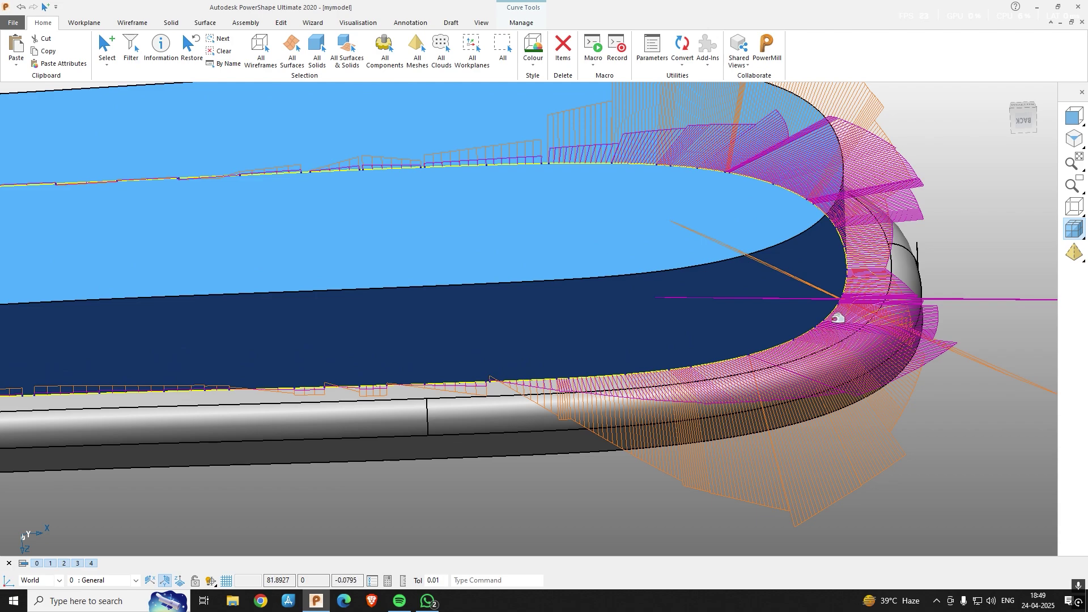
Repoint the composite curve with global even spacing and the Select corners option
{"action": "key", "text": "alt+r"}
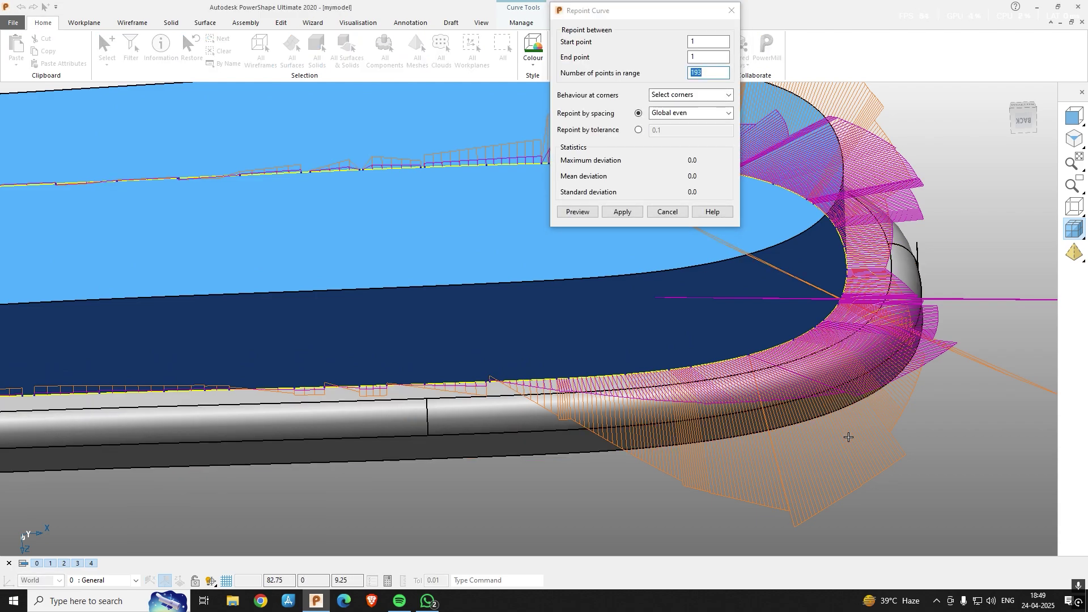
{"action": "key", "text": "Return"}
{"action": "scroll", "coordinate": [848, 436], "scroll_direction": "down", "scroll_amount": 1}
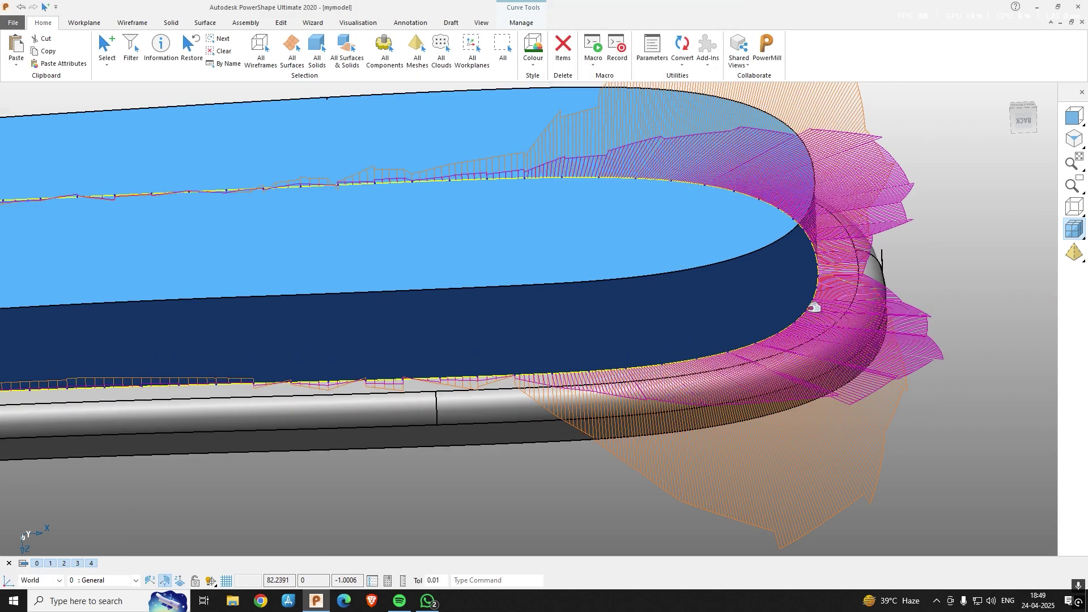
Limit the filleted rim solid with the repointed curve and accept the removal of its history
{"action": "key", "text": "ctrl+l"}
{"action": "scroll", "coordinate": [814, 307], "scroll_direction": "up", "scroll_amount": 2}
{"action": "left_click", "coordinate": [820, 306]}
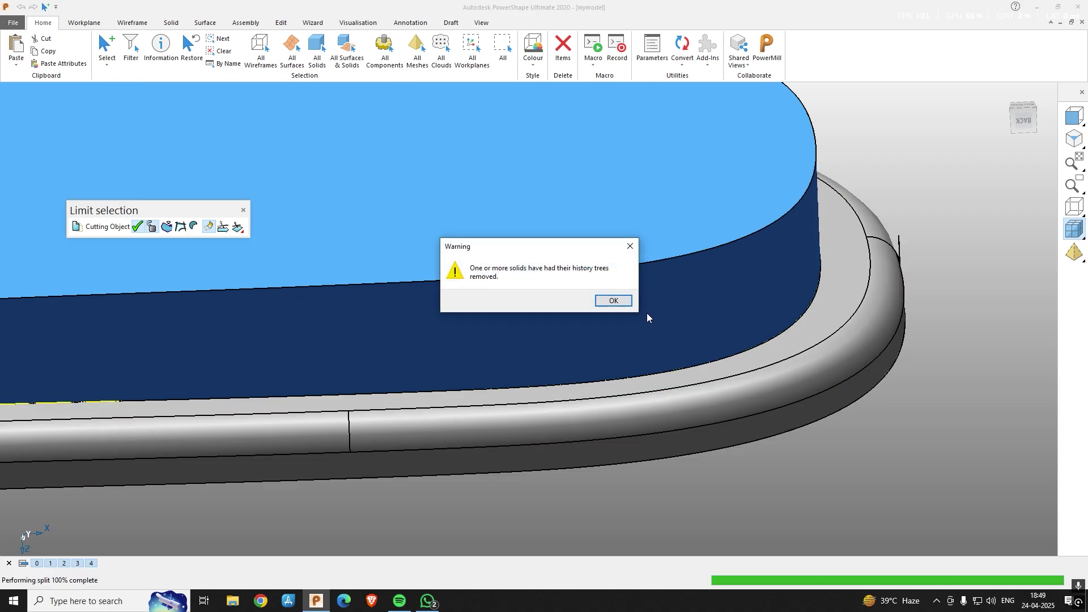
{"action": "key", "text": "Return"}
{"action": "scroll", "coordinate": [649, 320], "scroll_direction": "down", "scroll_amount": 3}
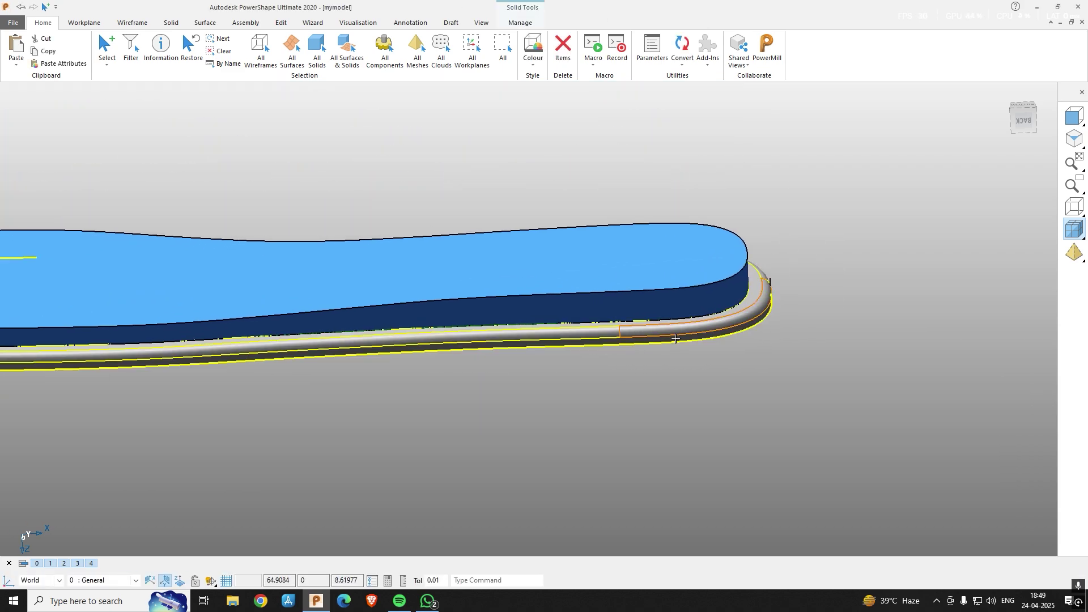
Deselect the trimmed rim solid and save the model
{"action": "scroll", "coordinate": [676, 338], "scroll_direction": "down", "scroll_amount": 3}
{"action": "left_click", "coordinate": [520, 23]}
{"action": "left_click", "coordinate": [329, 51]}
{"action": "left_click_drag", "start_coordinate": [226, 246], "coordinate": [545, 420]}
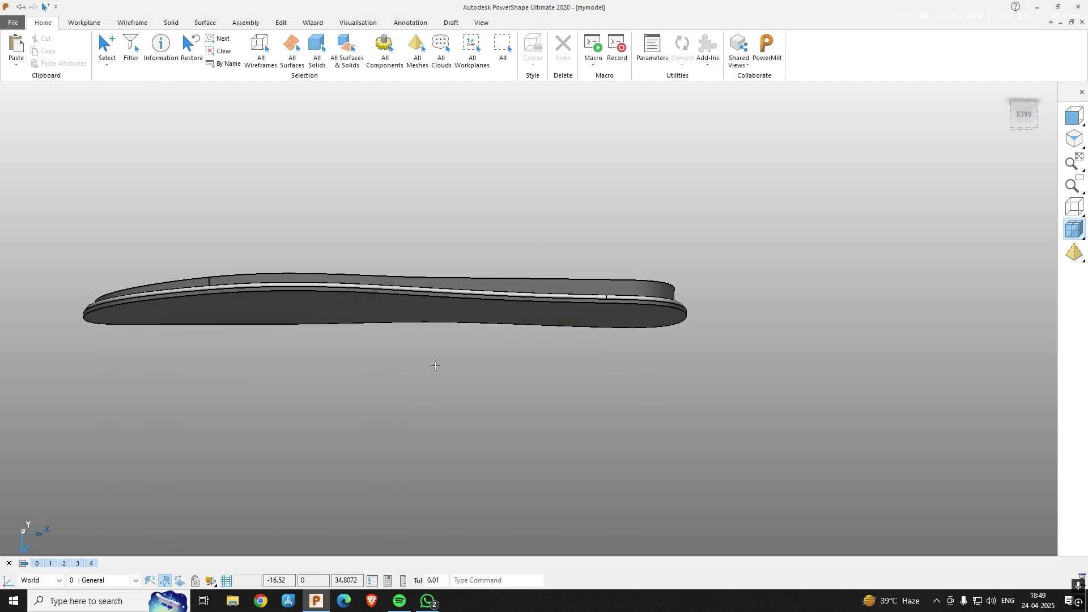
{"action": "key", "text": "ctrl+s"}
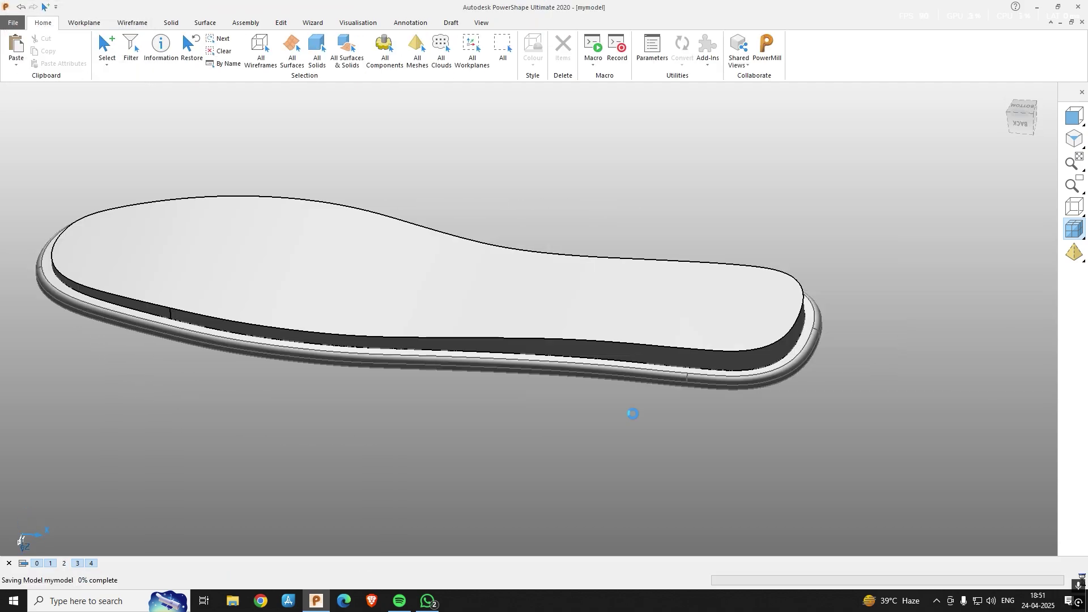
Select the curve around the inner block's outline and create an offset copy of it at a distance of -1.5
{"action": "middle_click_drag", "start_coordinate": [487, 373], "coordinate": [728, 181]}
{"action": "scroll", "coordinate": [682, 290], "scroll_direction": "up", "scroll_amount": 5}
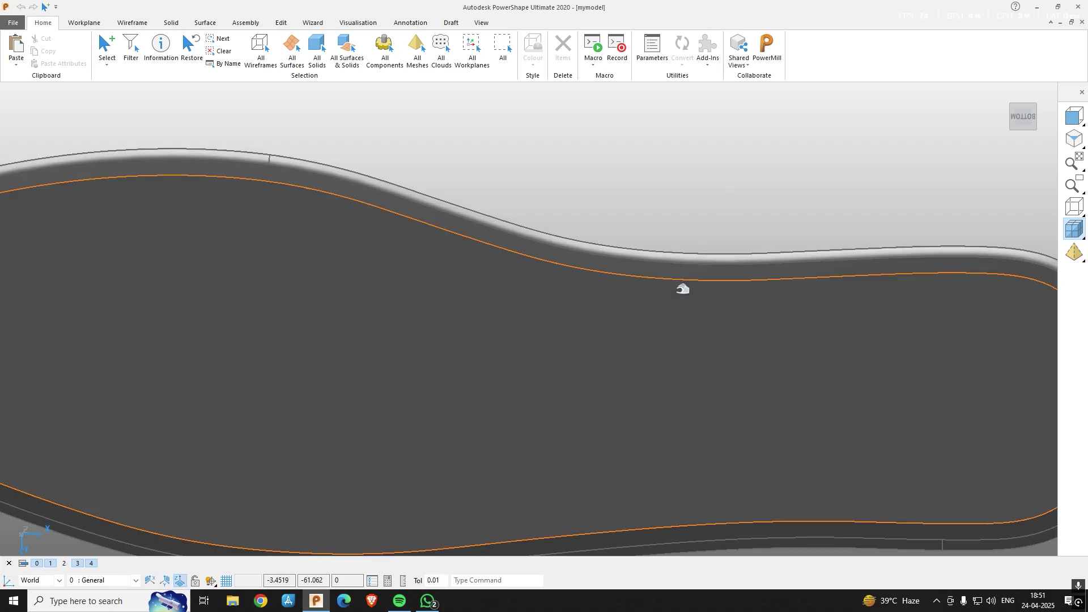
{"action": "left_click", "coordinate": [683, 281]}
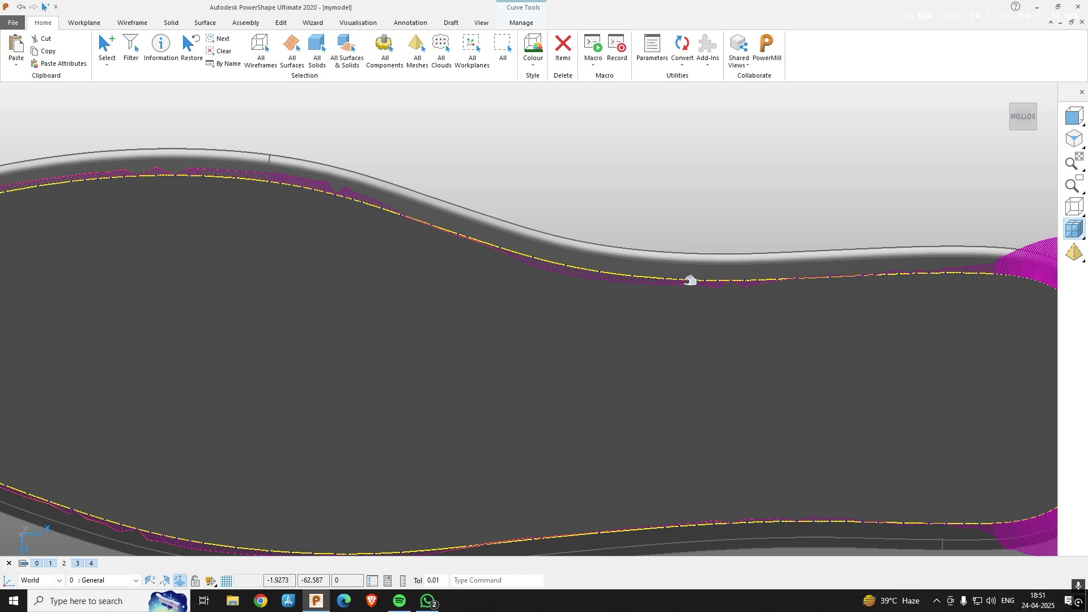
{"action": "key", "text": "ctrl+f"}
{"action": "scroll", "coordinate": [385, 250], "scroll_direction": "down", "scroll_amount": 1}
{"action": "left_click", "coordinate": [183, 226]}
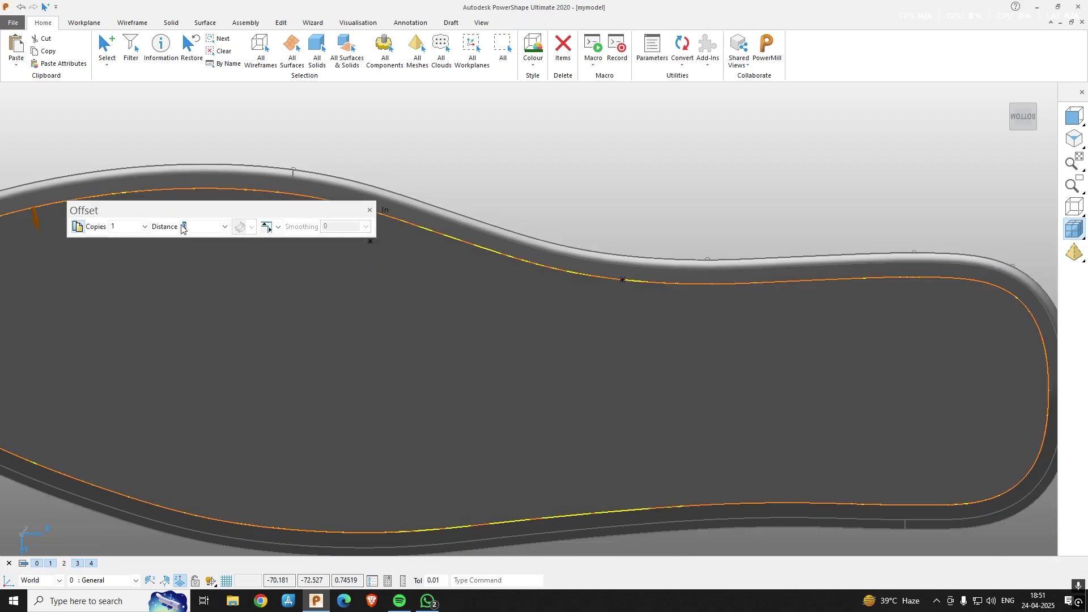
{"action": "type", "text": "-1.5"}
{"action": "key", "text": "Return"}
{"action": "scroll", "coordinate": [258, 177], "scroll_direction": "up", "scroll_amount": 3}
{"action": "left_click", "coordinate": [266, 146]}
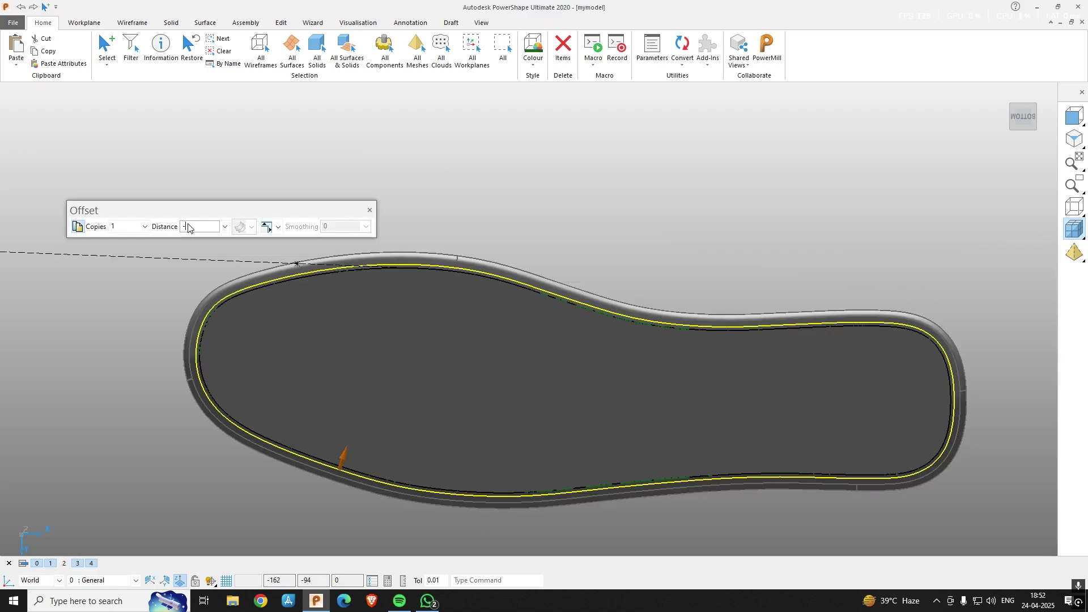
{"action": "key", "text": "Return"}
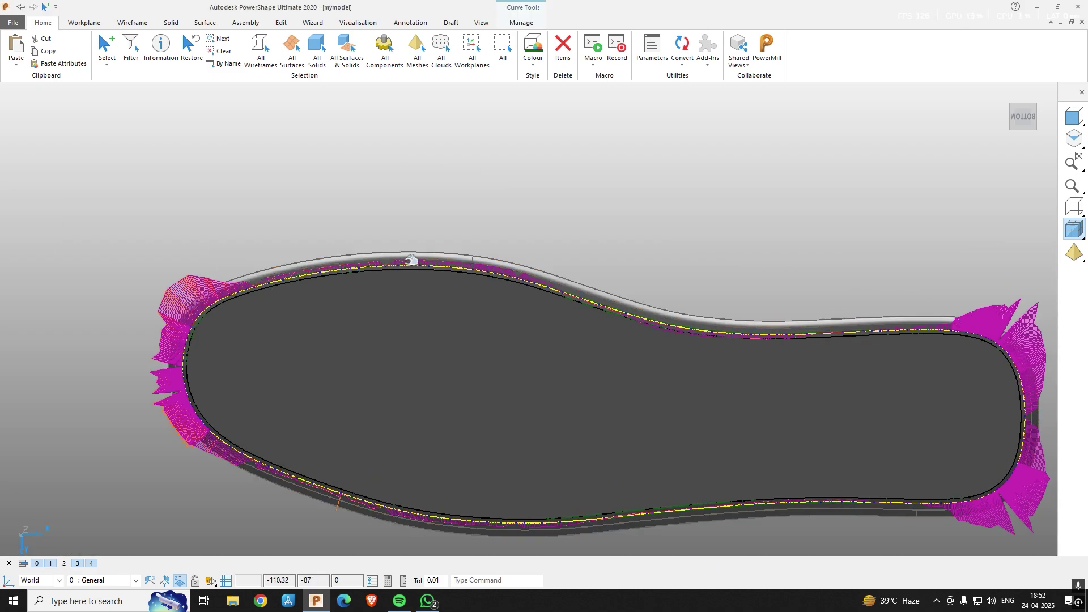
Select the original and offset curves together and repoint both to 60 points with global even spacing
{"action": "scroll", "coordinate": [457, 262], "scroll_direction": "up", "scroll_amount": 3}
{"action": "left_click", "coordinate": [460, 283]}
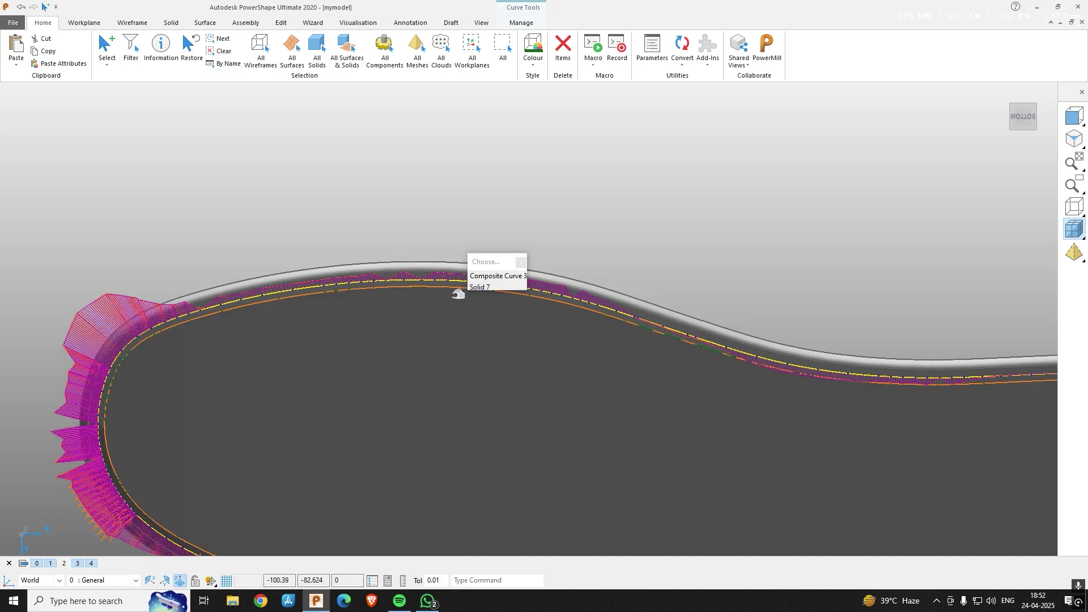
{"action": "left_click", "coordinate": [446, 286], "text": "shift"}
{"action": "scroll", "coordinate": [419, 289], "scroll_direction": "down", "scroll_amount": 4}
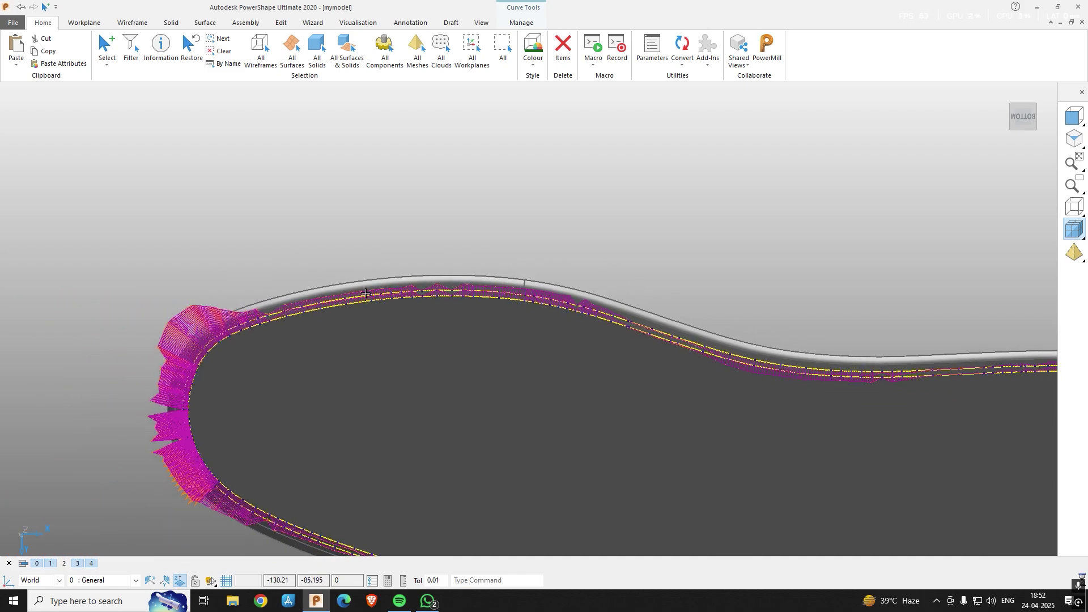
{"action": "key", "text": "ctrl+r"}
{"action": "key", "text": "Return"}
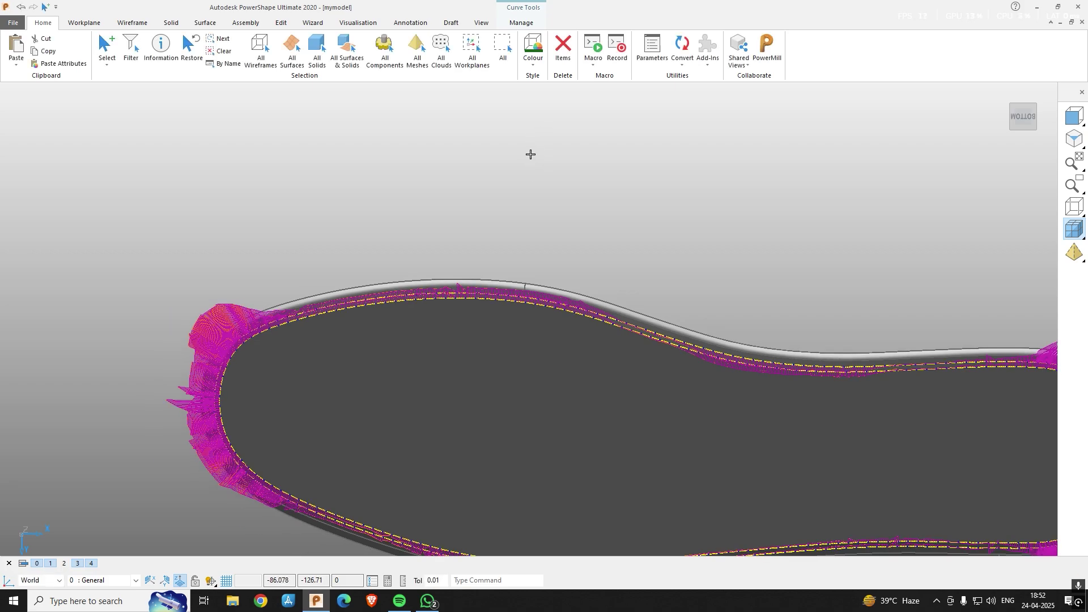
{"action": "key", "text": "ctrl+r"}
{"action": "key", "text": "Return"}
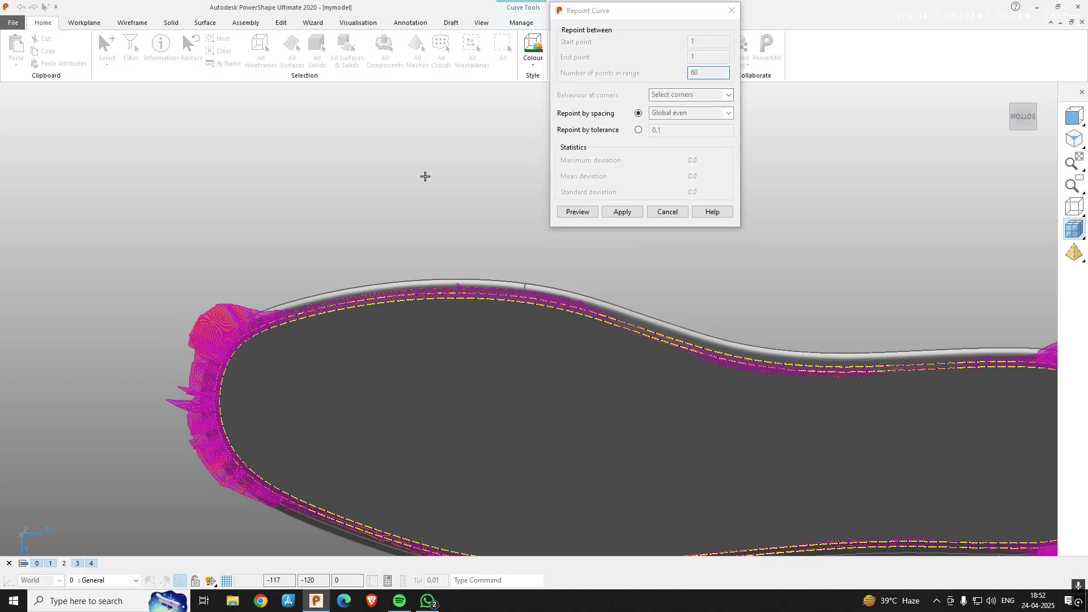
Try to extrude a region solid from the two curves
{"action": "middle_click_drag", "start_coordinate": [450, 226], "coordinate": [474, 102]}
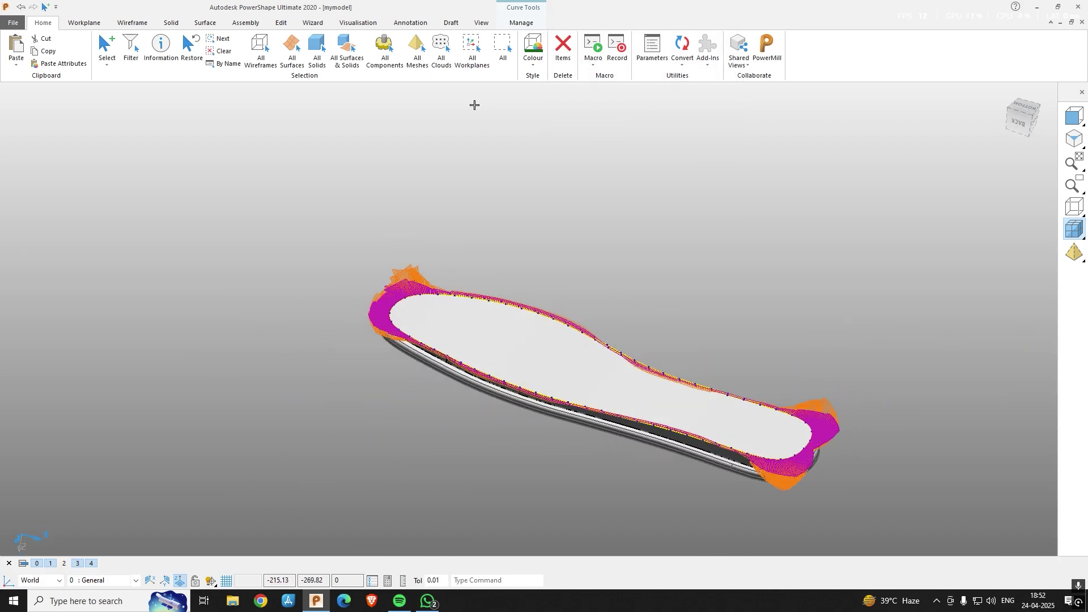
{"action": "left_click", "coordinate": [171, 22]}
{"action": "left_click", "coordinate": [149, 65]}
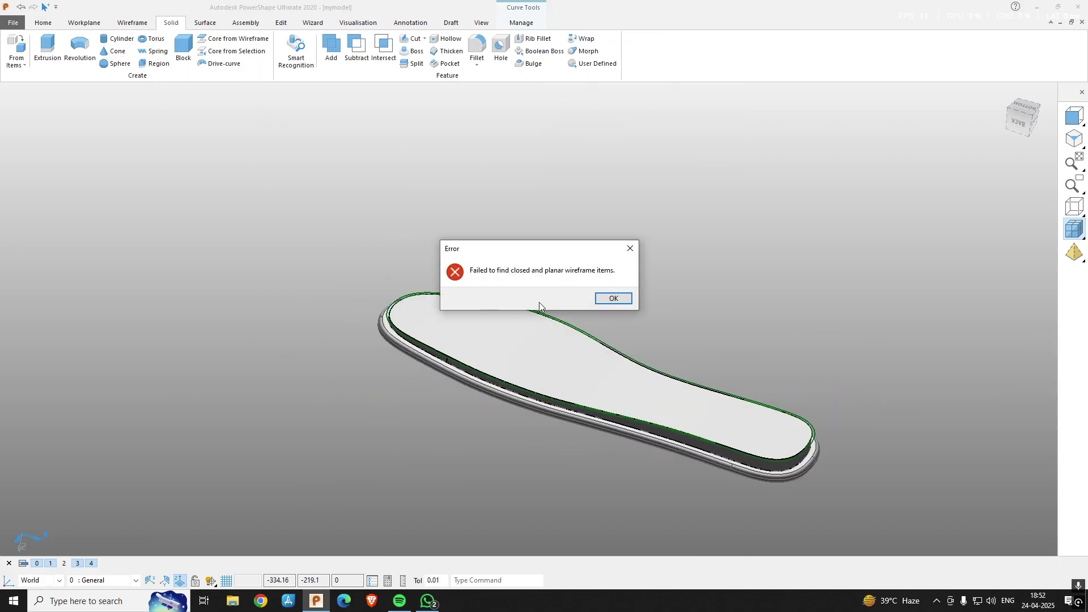
{"action": "left_click", "coordinate": [605, 302]}
{"action": "scroll", "coordinate": [449, 308], "scroll_direction": "up", "scroll_amount": 2}
{"action": "left_click", "coordinate": [163, 24]}
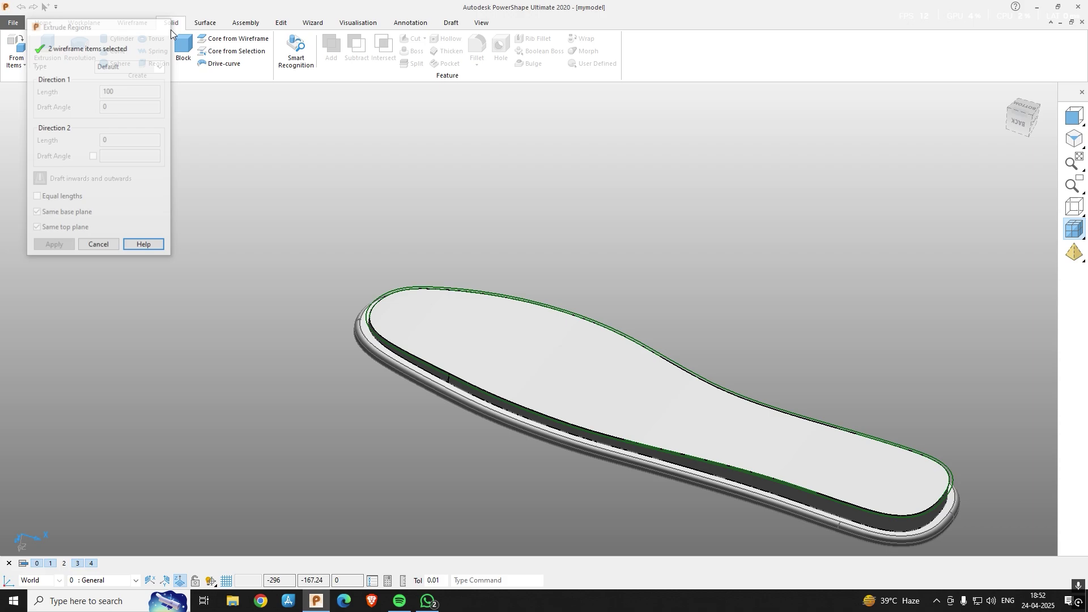
Project both outline curves along the Z axis to position 0 without keeping a copy
{"action": "scroll", "coordinate": [377, 287], "scroll_direction": "up", "scroll_amount": 2}
{"action": "left_click", "coordinate": [404, 293]}
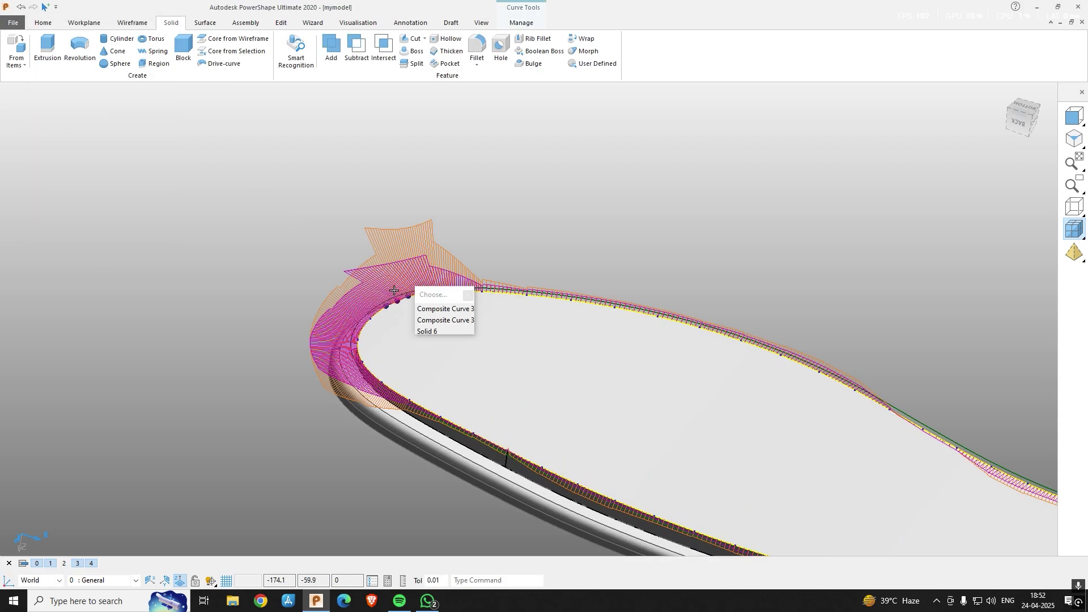
{"action": "left_click", "coordinate": [403, 292], "text": "shift"}
{"action": "key", "text": "alt+p"}
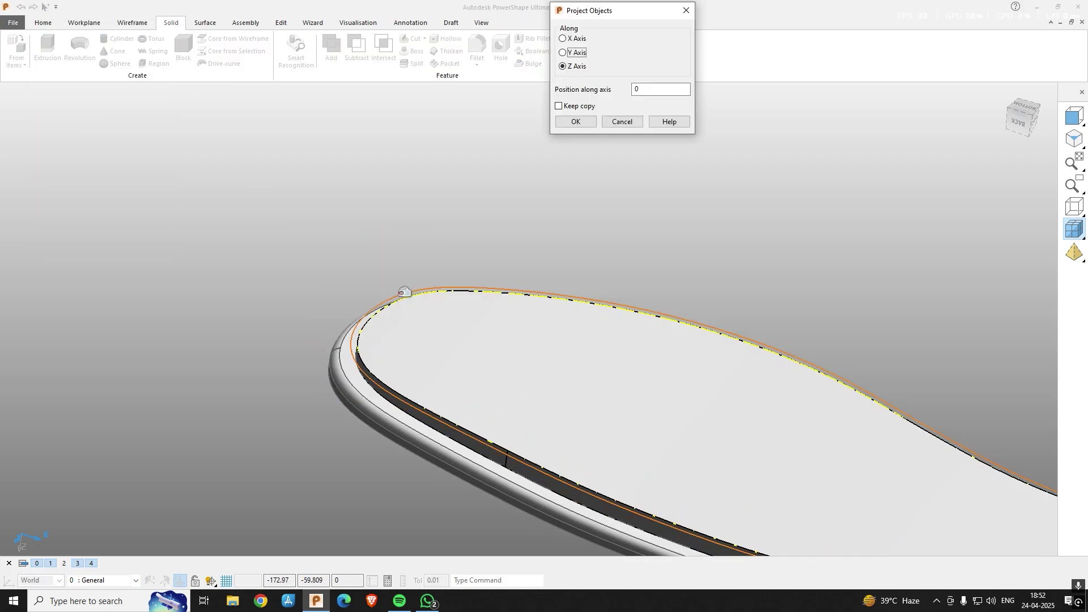
{"action": "key", "text": "Return"}
{"action": "scroll", "coordinate": [414, 293], "scroll_direction": "down", "scroll_amount": 2}
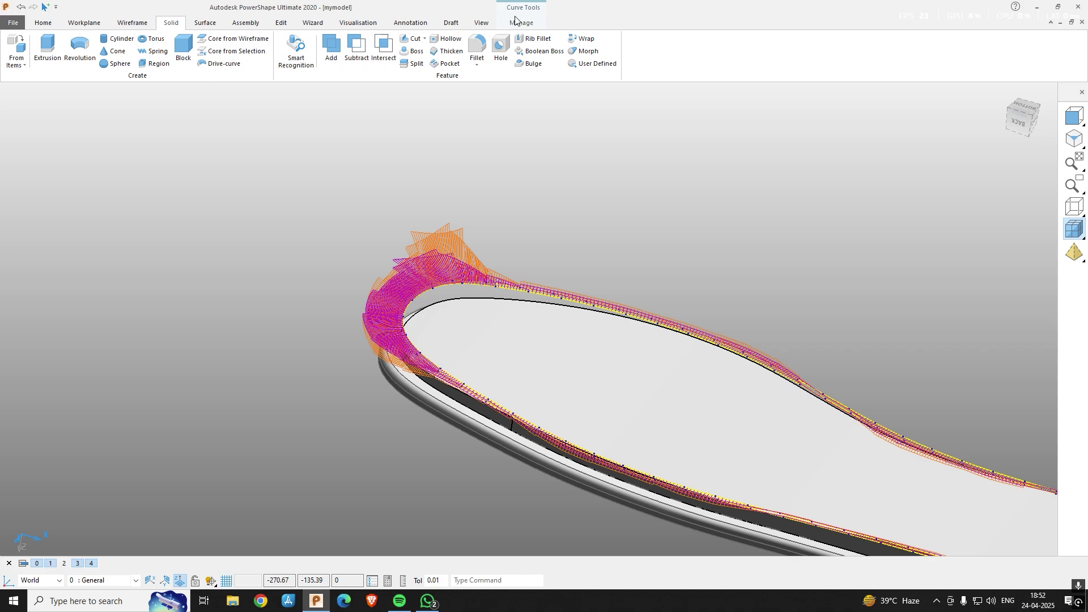
Hide the curvature display and extrude the region between the two projected curves into a thin wall through the rim
{"action": "left_click", "coordinate": [515, 21]}
{"action": "left_click", "coordinate": [218, 42]}
{"action": "left_click", "coordinate": [170, 23]}
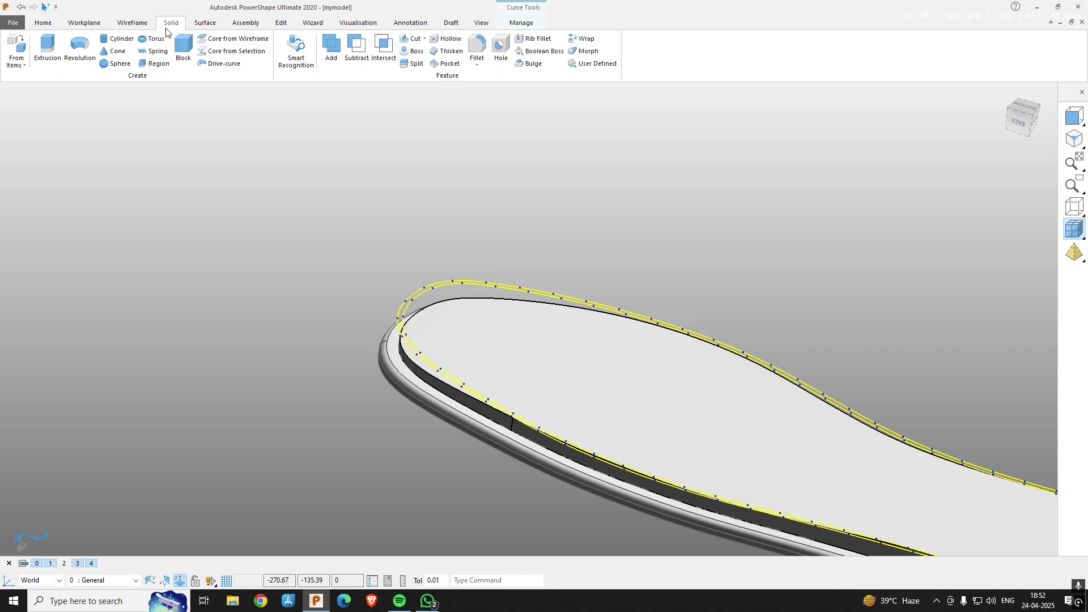
{"action": "left_click", "coordinate": [153, 64]}
{"action": "left_click_drag", "start_coordinate": [737, 404], "coordinate": [748, 332]}
{"action": "left_click", "coordinate": [53, 245]}
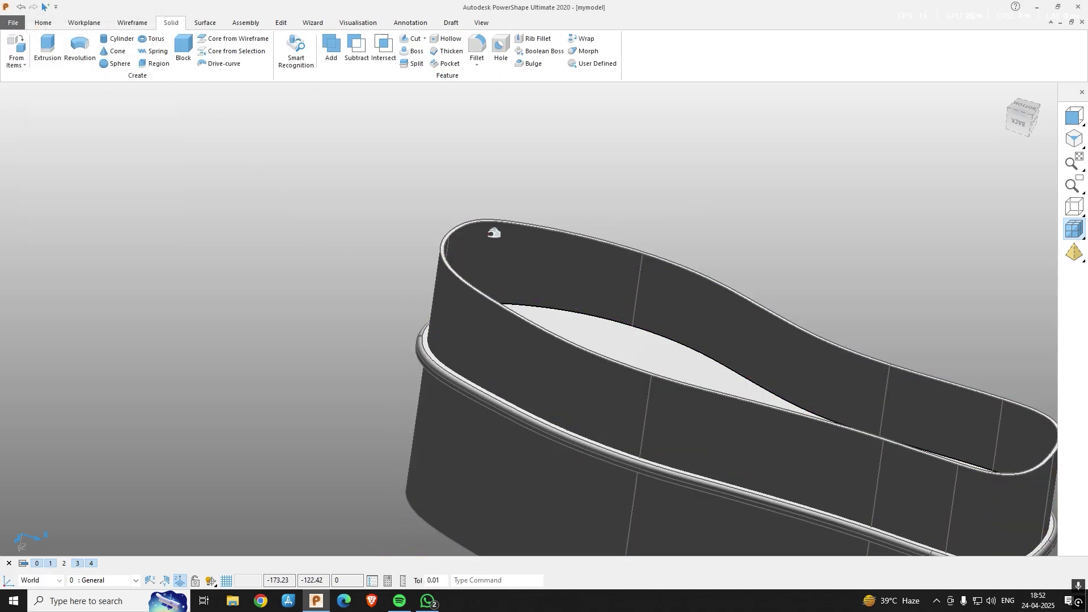
Replace the extruded wall's far end face with a face of the rim solid, deleting the replacement item
{"action": "middle_click_drag", "start_coordinate": [549, 445], "coordinate": [647, 312]}
{"action": "double_click", "coordinate": [590, 407]}
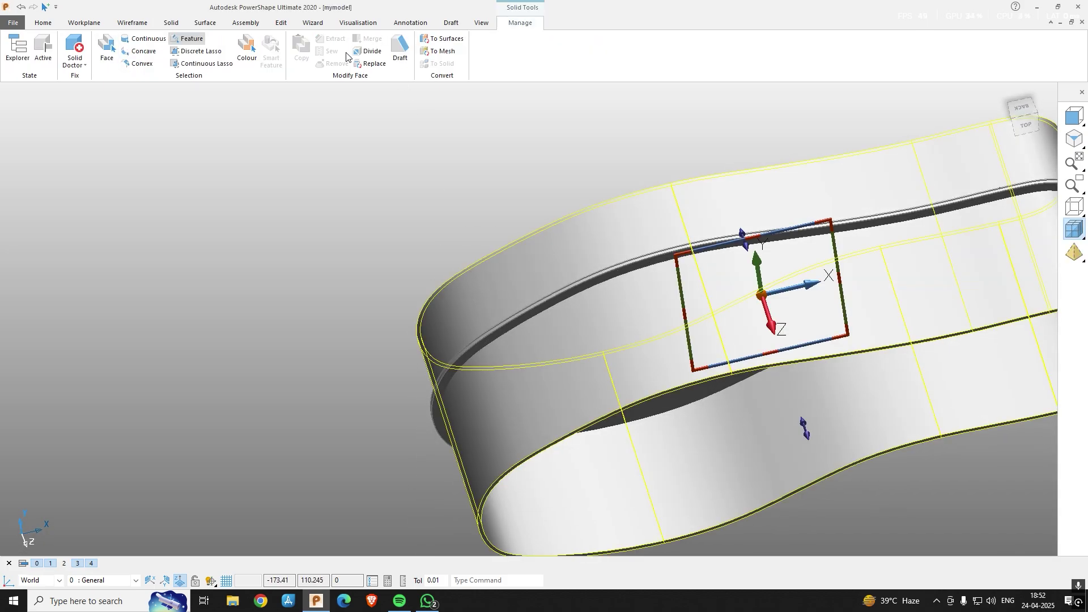
{"action": "left_click", "coordinate": [509, 477]}
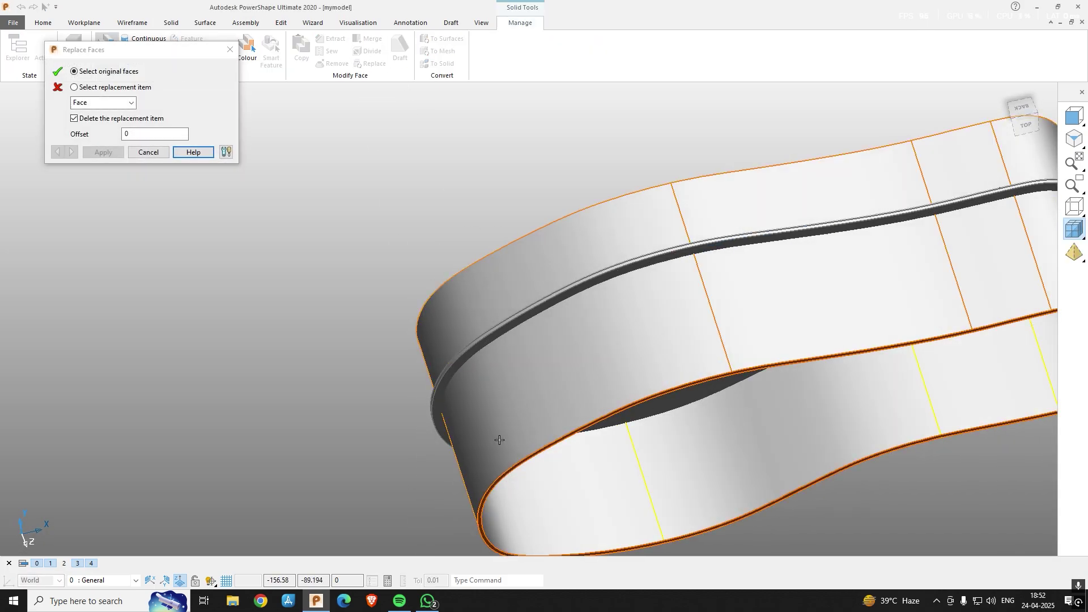
{"action": "middle_click_drag", "start_coordinate": [675, 170], "coordinate": [592, 398]}
{"action": "scroll", "coordinate": [595, 317], "scroll_direction": "up", "scroll_amount": 6}
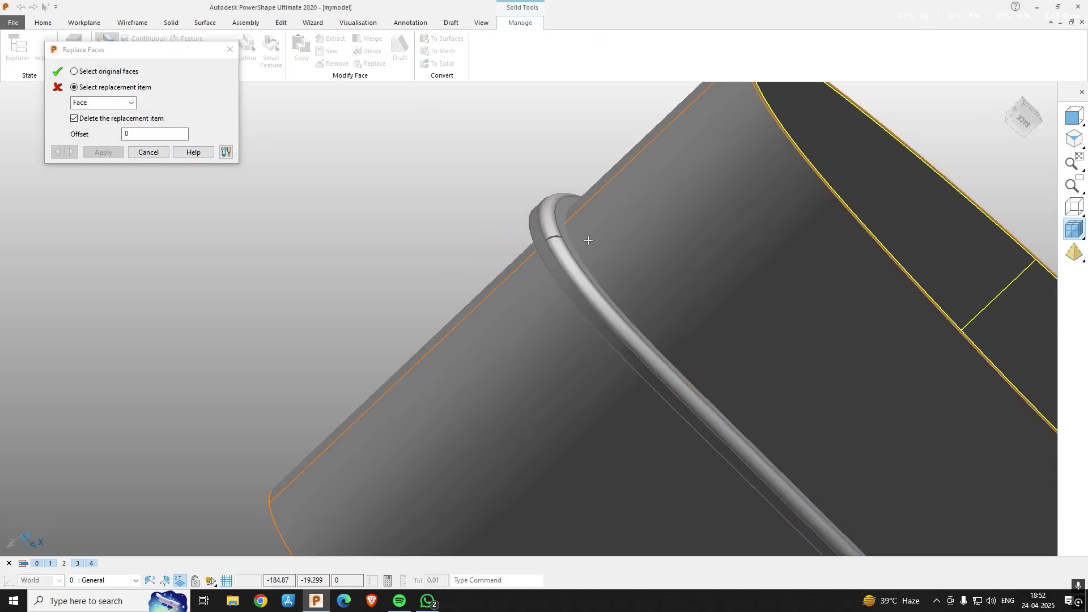
{"action": "left_click", "coordinate": [547, 193]}
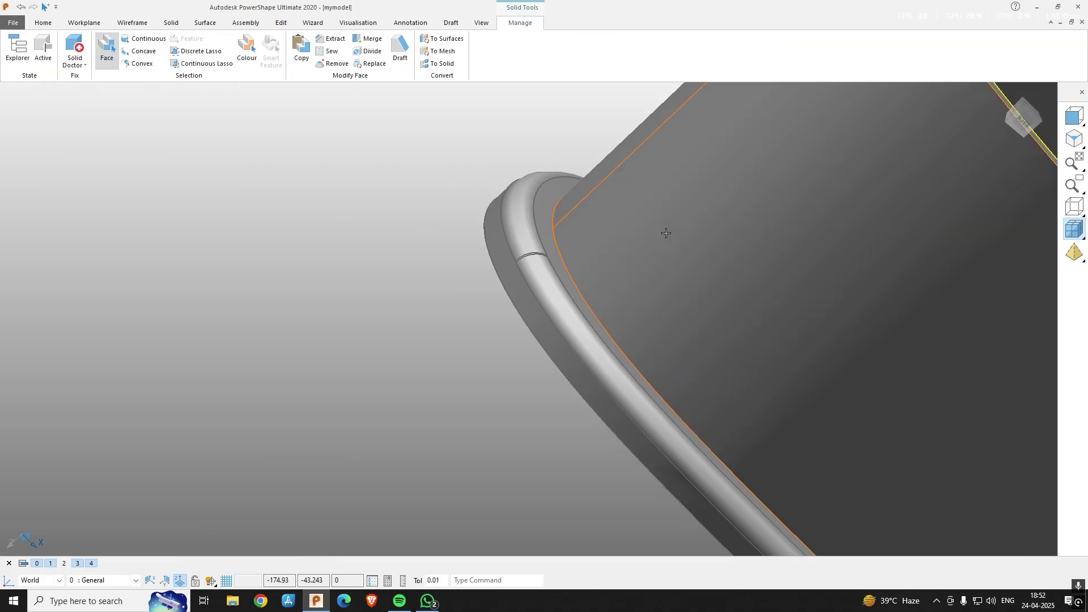
{"action": "scroll", "coordinate": [657, 250], "scroll_direction": "down", "scroll_amount": 4}
Move the extruded wall solid so that its end sinks into the rim
{"action": "key", "text": "ctrl+m"}
{"action": "middle_click_drag", "start_coordinate": [692, 220], "coordinate": [526, 230]}
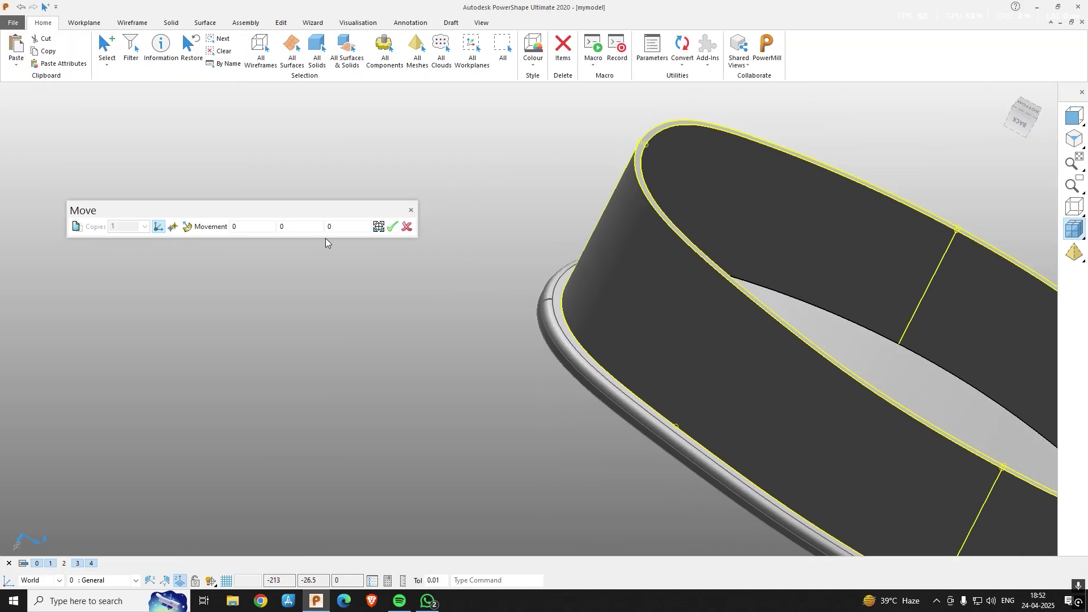
{"action": "left_click", "coordinate": [314, 229]}
{"action": "middle_click_drag", "start_coordinate": [420, 306], "coordinate": [493, 299]}
{"action": "key", "text": "Escape"}
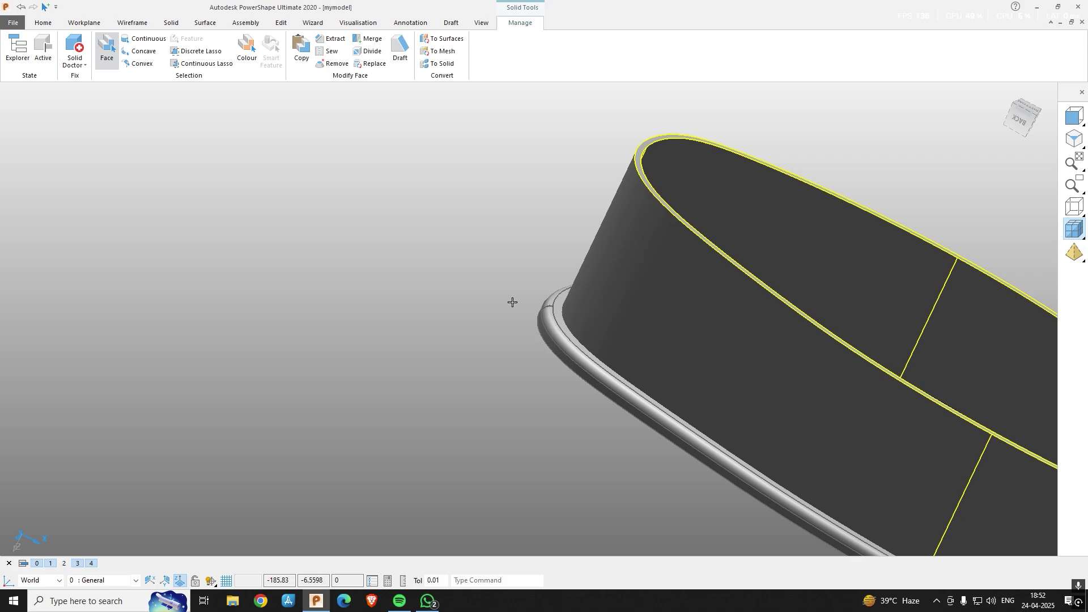
Make the rim solid active and subtract the extruded wall from it to cut a groove around the rim
{"action": "left_click", "coordinate": [543, 304]}
{"action": "right_click", "coordinate": [542, 305]}
{"action": "left_click", "coordinate": [571, 238]}
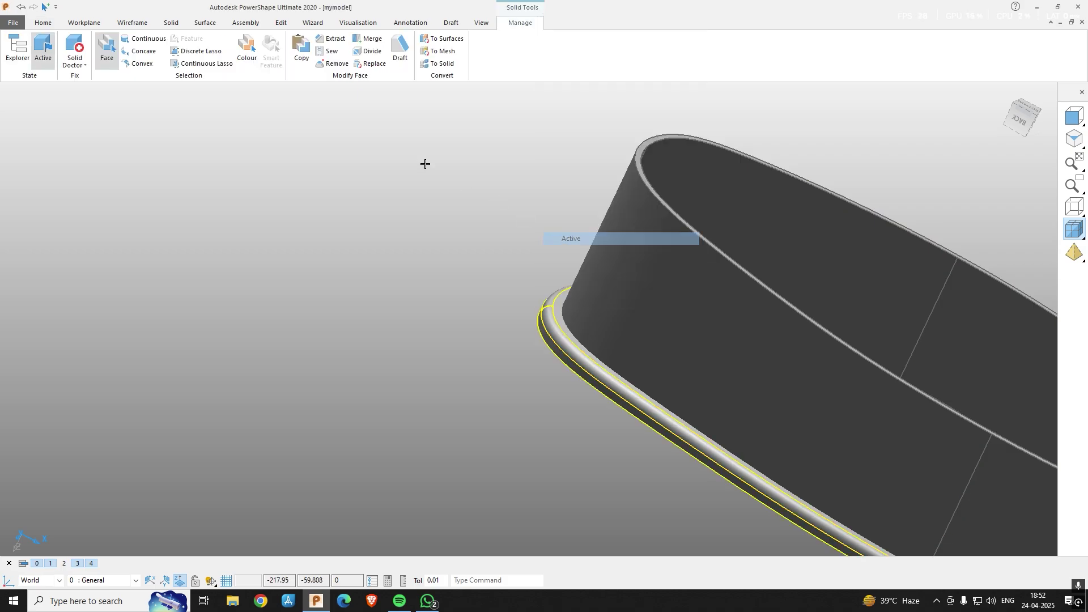
{"action": "left_click", "coordinate": [172, 23]}
{"action": "left_click", "coordinate": [356, 51]}
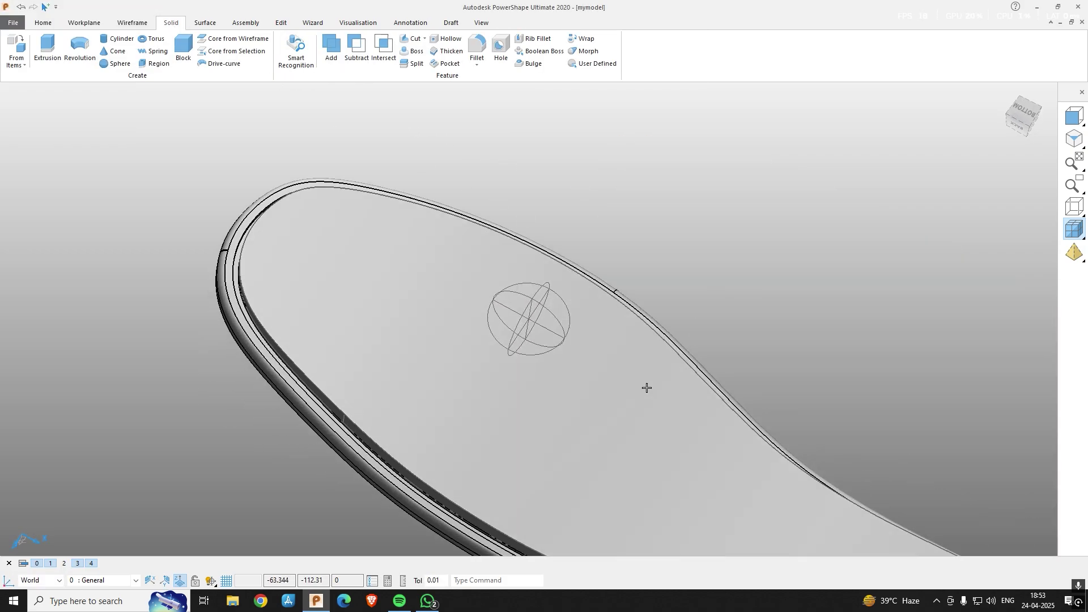
Offset the groove feature in the rim solid and accept the removal of the associative features
{"action": "scroll", "coordinate": [231, 223], "scroll_direction": "up", "scroll_amount": 5}
{"action": "left_click", "coordinate": [231, 223]}
{"action": "middle_click_drag", "start_coordinate": [328, 255], "coordinate": [362, 129]}
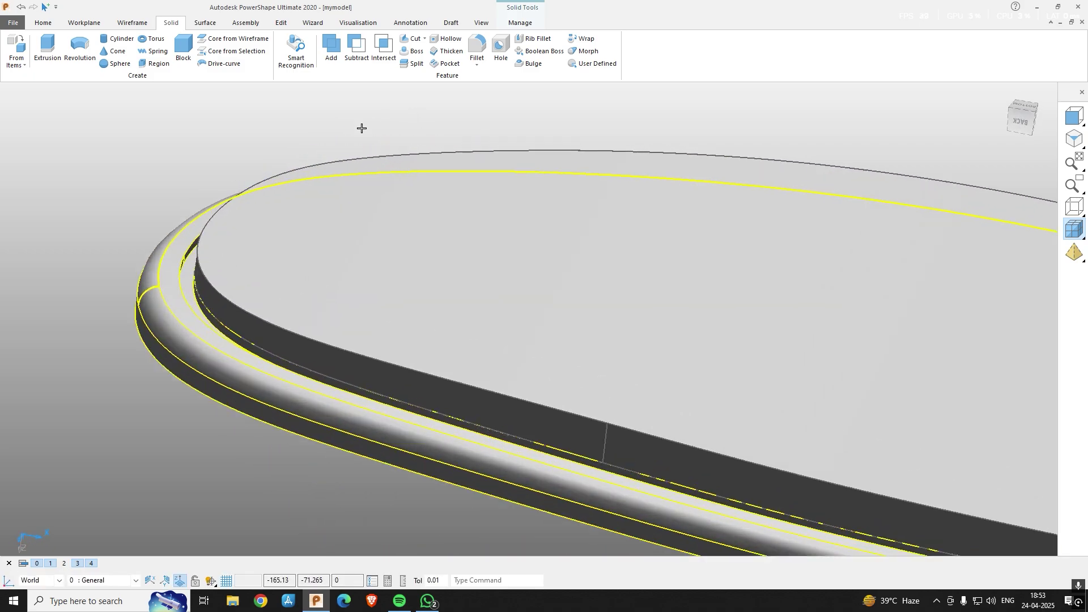
{"action": "scroll", "coordinate": [194, 250], "scroll_direction": "up", "scroll_amount": 4}
{"action": "middle_click_drag", "start_coordinate": [196, 330], "coordinate": [199, 311]}
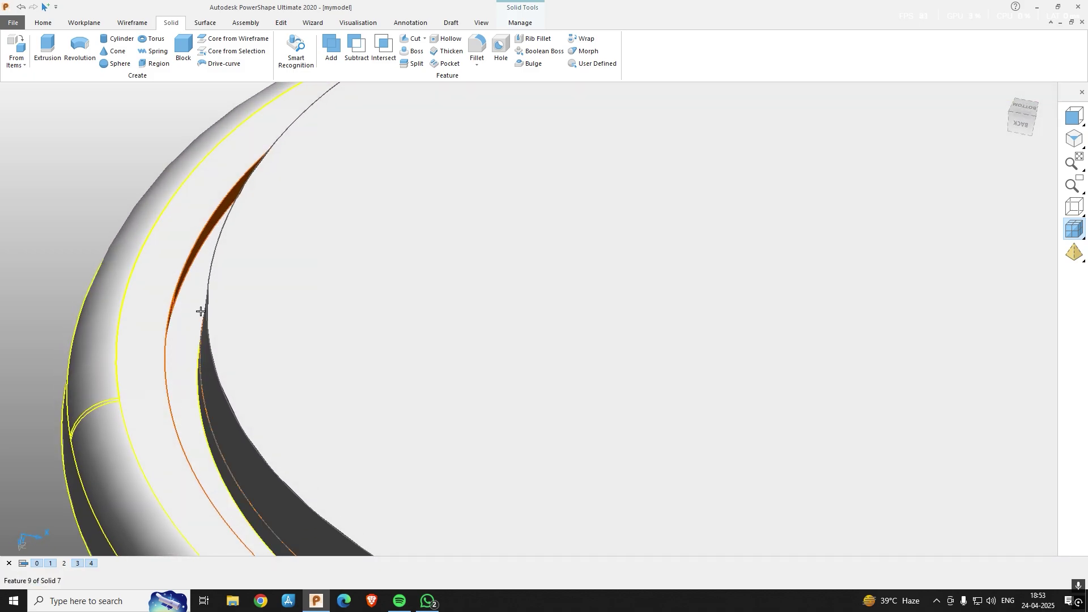
{"action": "scroll", "coordinate": [199, 310], "scroll_direction": "down", "scroll_amount": 7}
{"action": "middle_click_drag", "start_coordinate": [471, 360], "coordinate": [484, 327]}
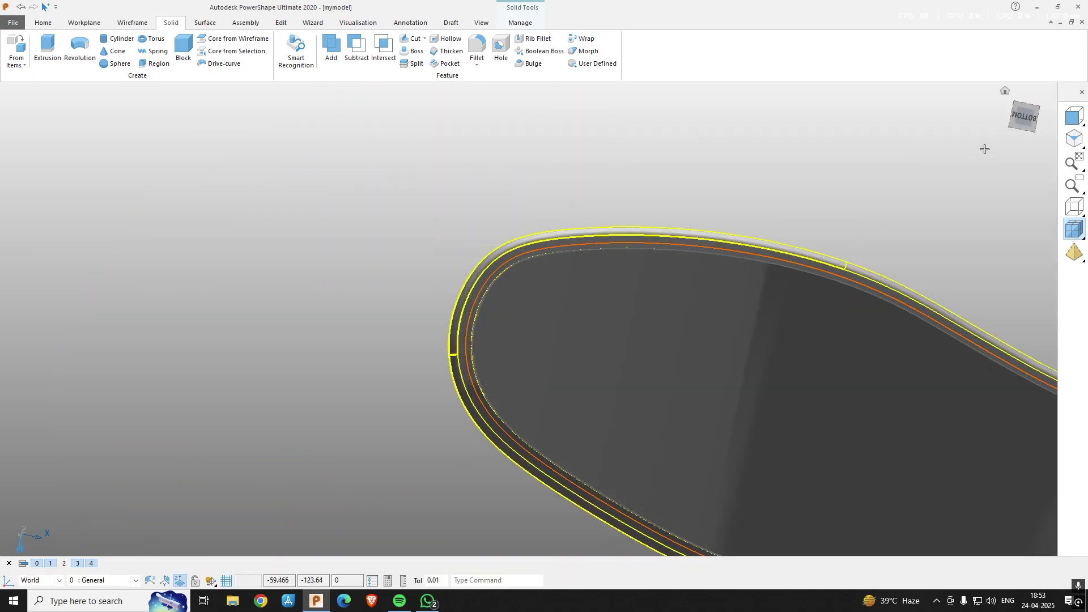
{"action": "left_click", "coordinate": [1027, 123]}
{"action": "key", "text": "o"}
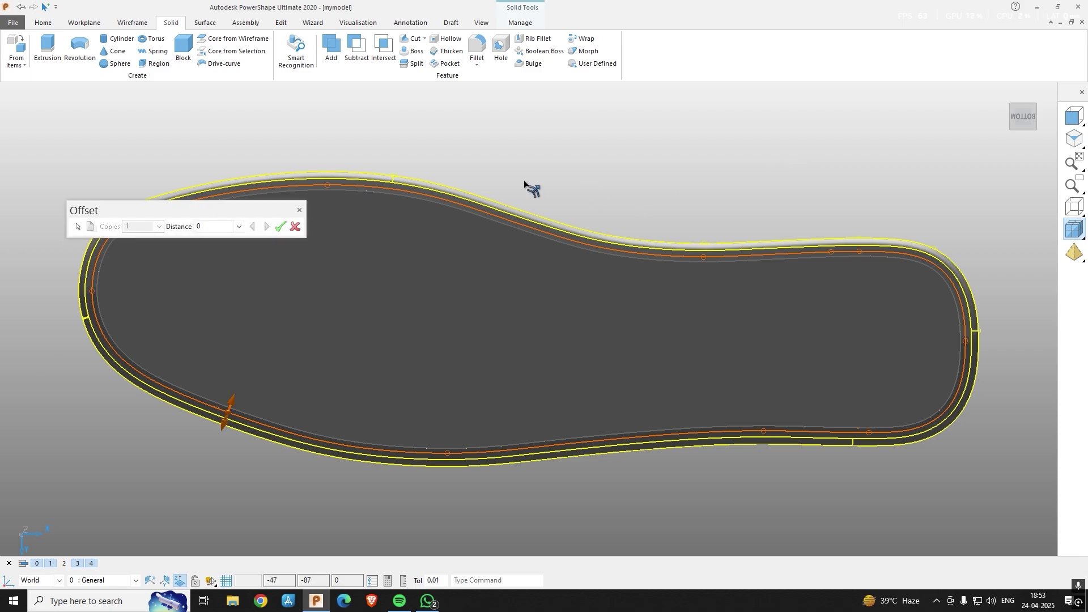
{"action": "middle_click_drag", "start_coordinate": [424, 279], "coordinate": [193, 285]}
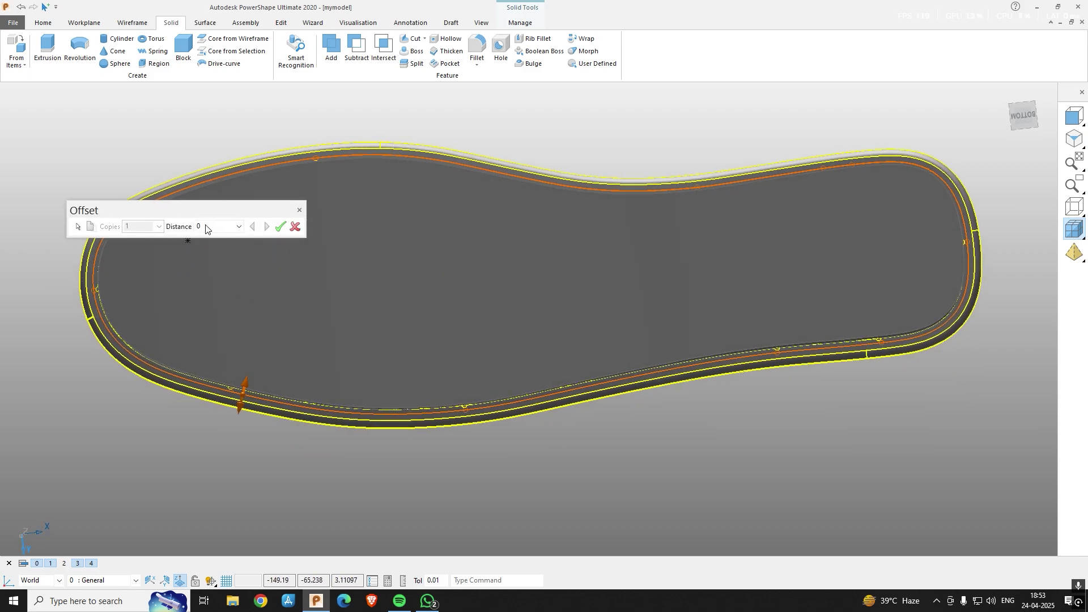
{"action": "key", "text": "Return"}
{"action": "key", "text": "Return"}
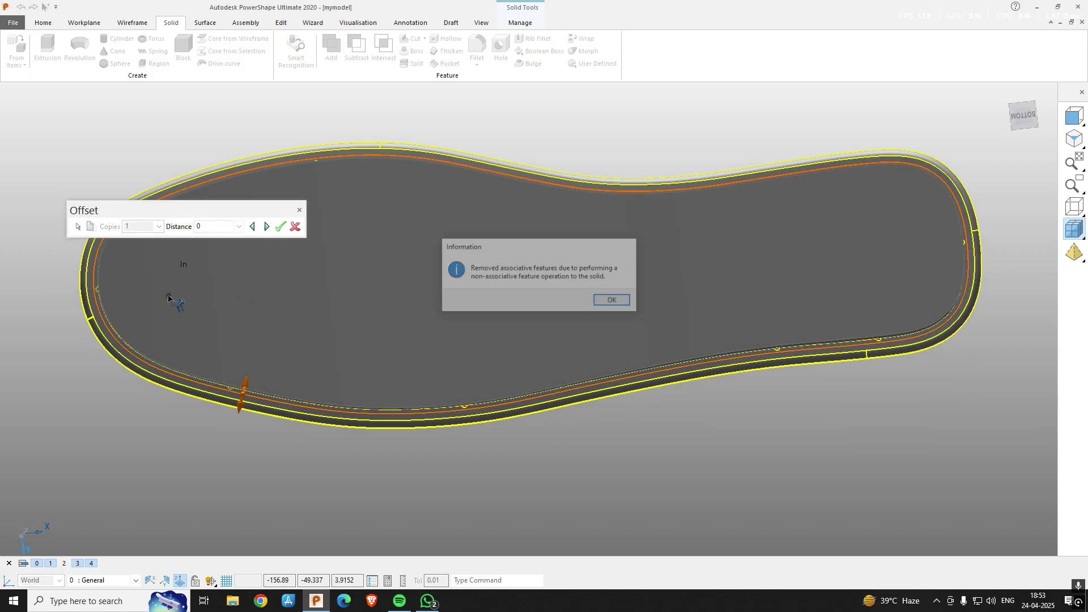
{"action": "key", "text": "Escape"}
{"action": "scroll", "coordinate": [520, 264], "scroll_direction": "down", "scroll_amount": 2}
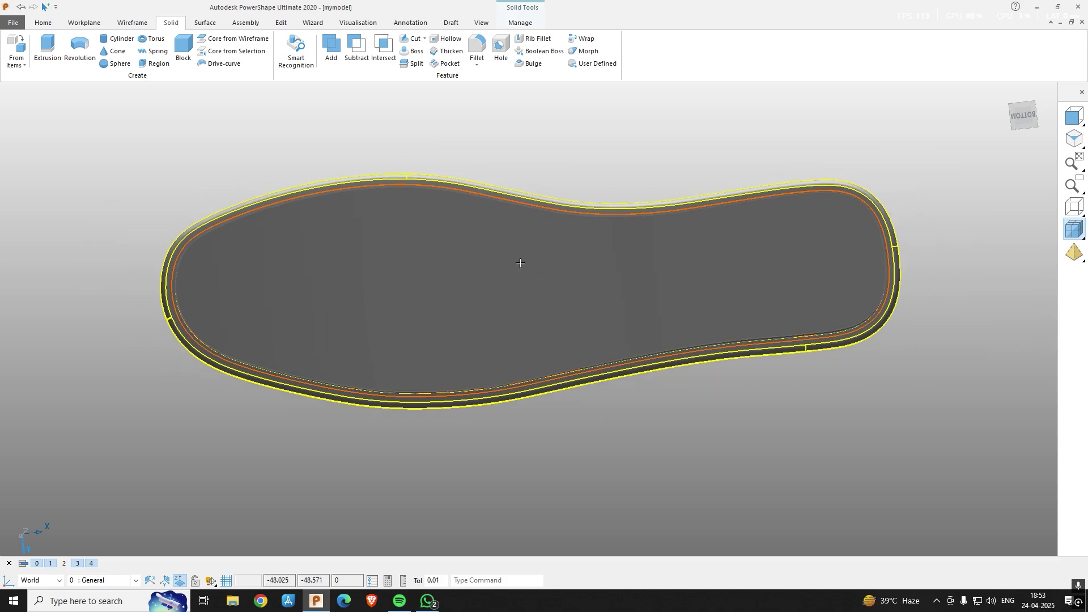
Select the side wall of the inner block and offset it by -1
{"action": "left_click", "coordinate": [614, 429]}
{"action": "middle_click_drag", "start_coordinate": [601, 429], "coordinate": [553, 354]}
{"action": "scroll", "coordinate": [811, 316], "scroll_direction": "up", "scroll_amount": 2}
{"action": "left_click", "coordinate": [811, 316]}
{"action": "middle_click_drag", "start_coordinate": [811, 315], "coordinate": [785, 328]}
{"action": "middle_click_drag", "start_coordinate": [644, 329], "coordinate": [453, 318]}
{"action": "key", "text": "ctrl+shift+o"}
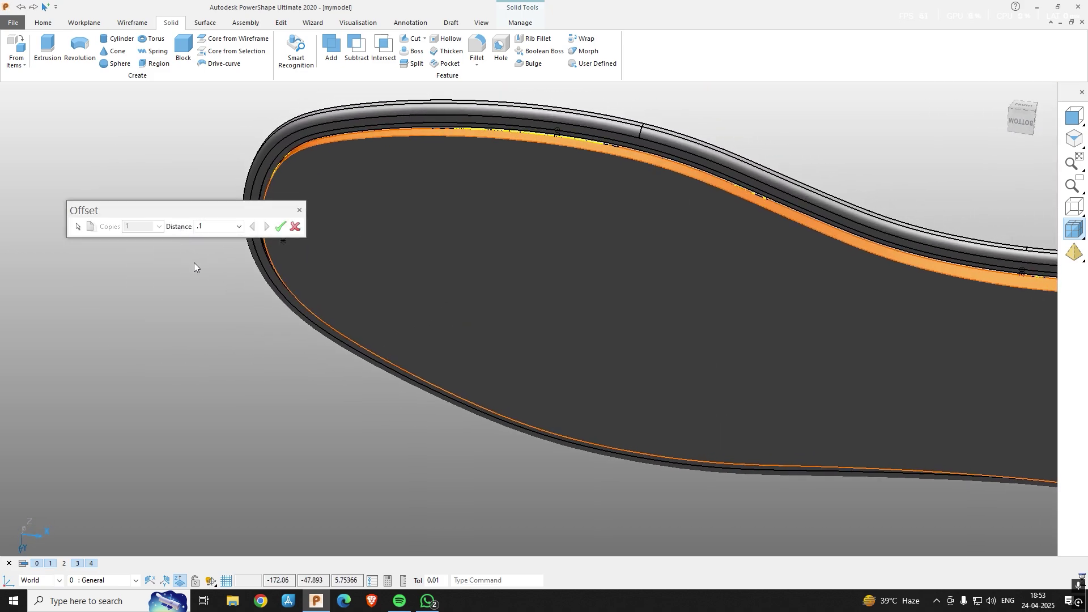
{"action": "left_click", "coordinate": [280, 226]}
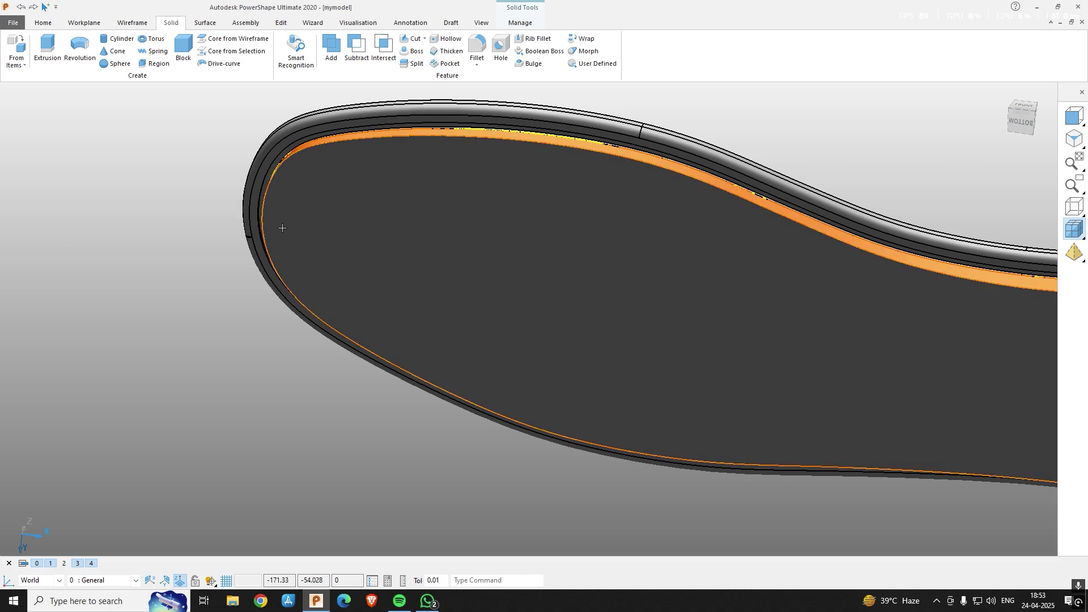